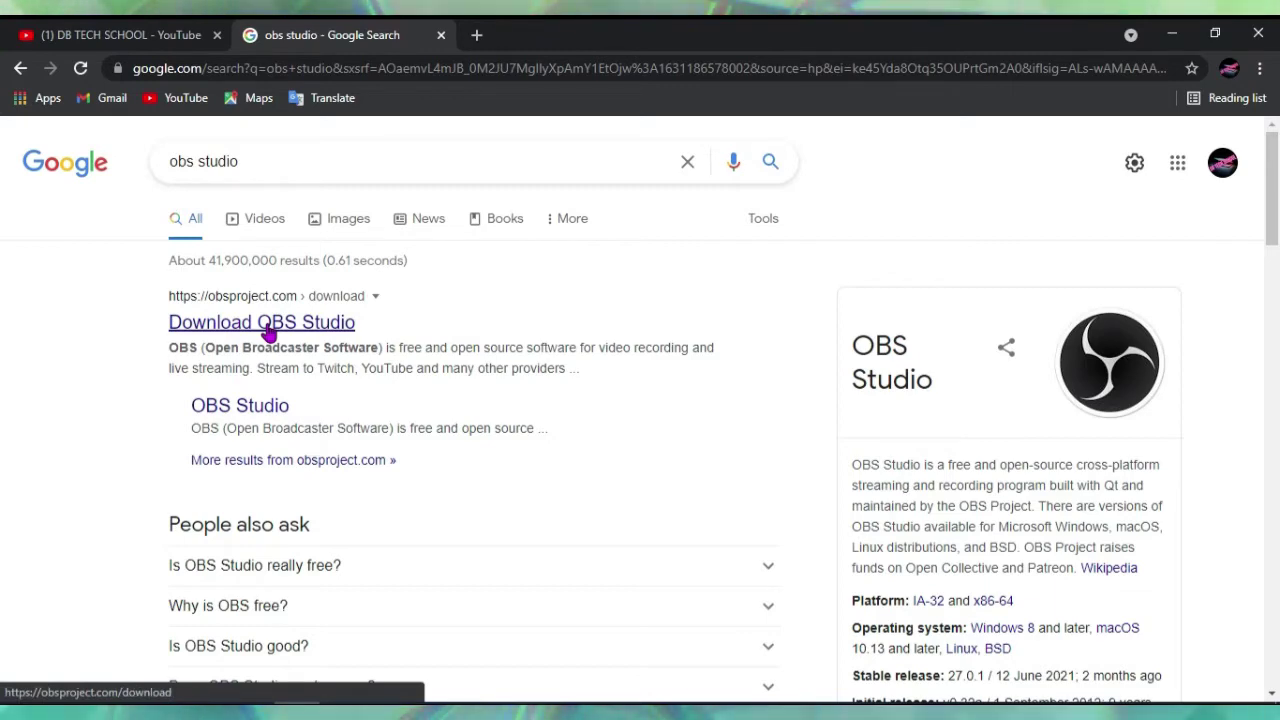
Step: Open the Download OBS Studio page from the search results and go to the Windows installer download
click(268, 325)
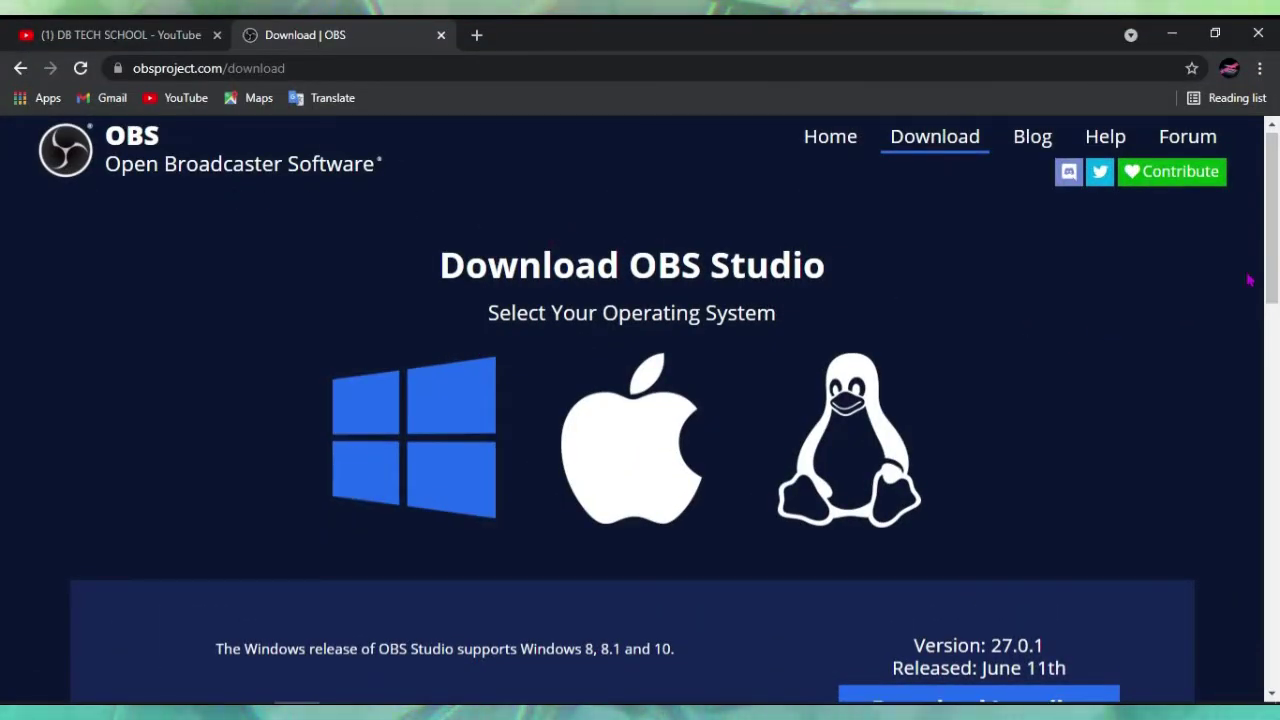
drag(1274, 257, 1249, 357)
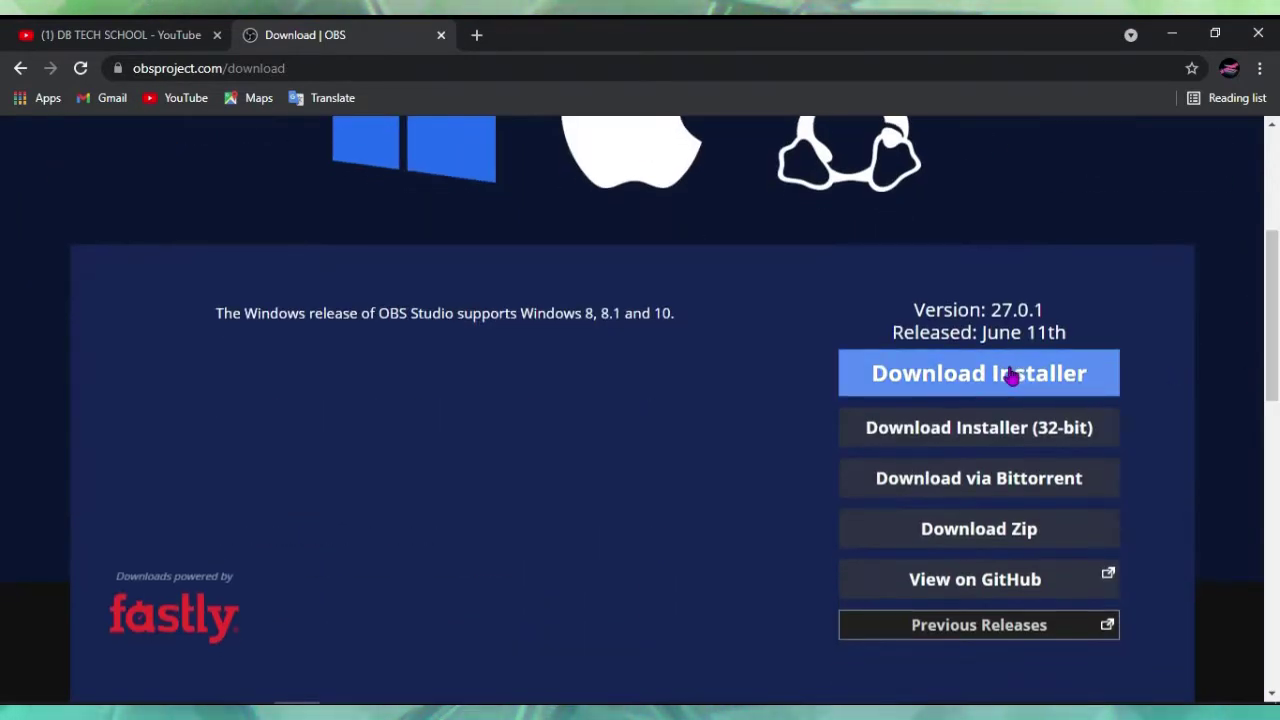
click(1043, 375)
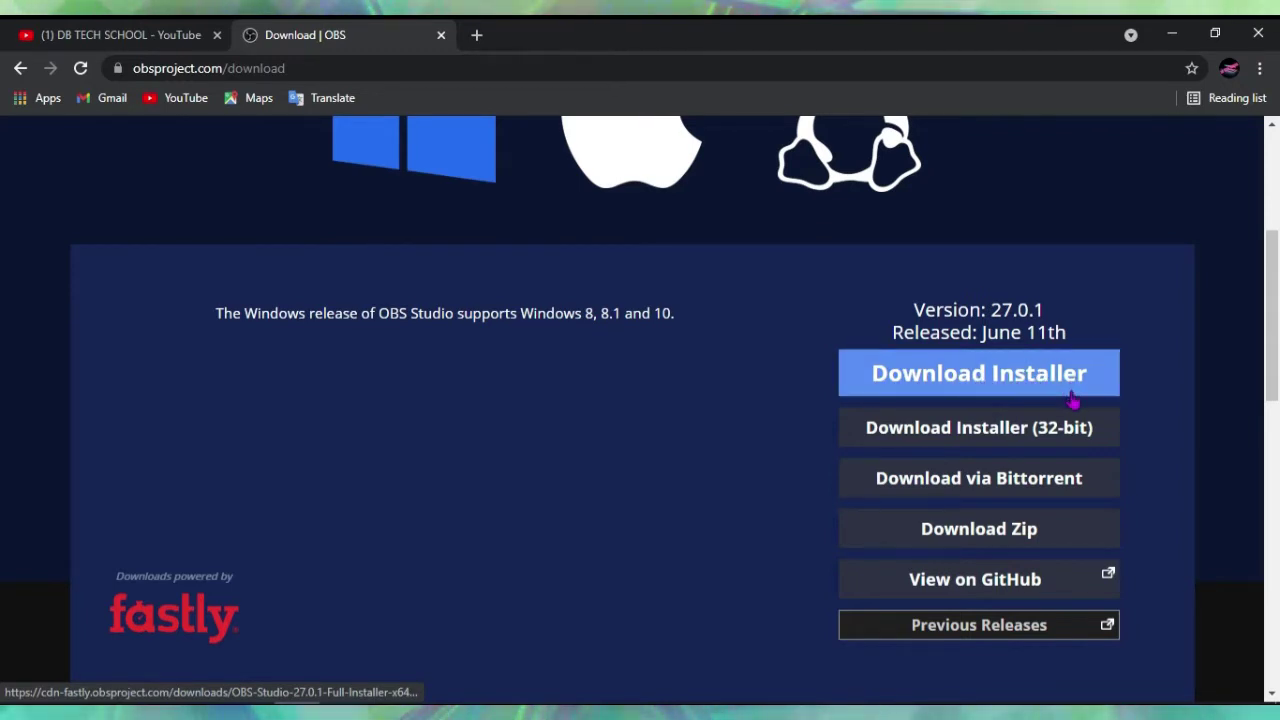
Step: Look at the macOS and Linux release options, and return to the Windows release
scroll(3, 330, up, 3)
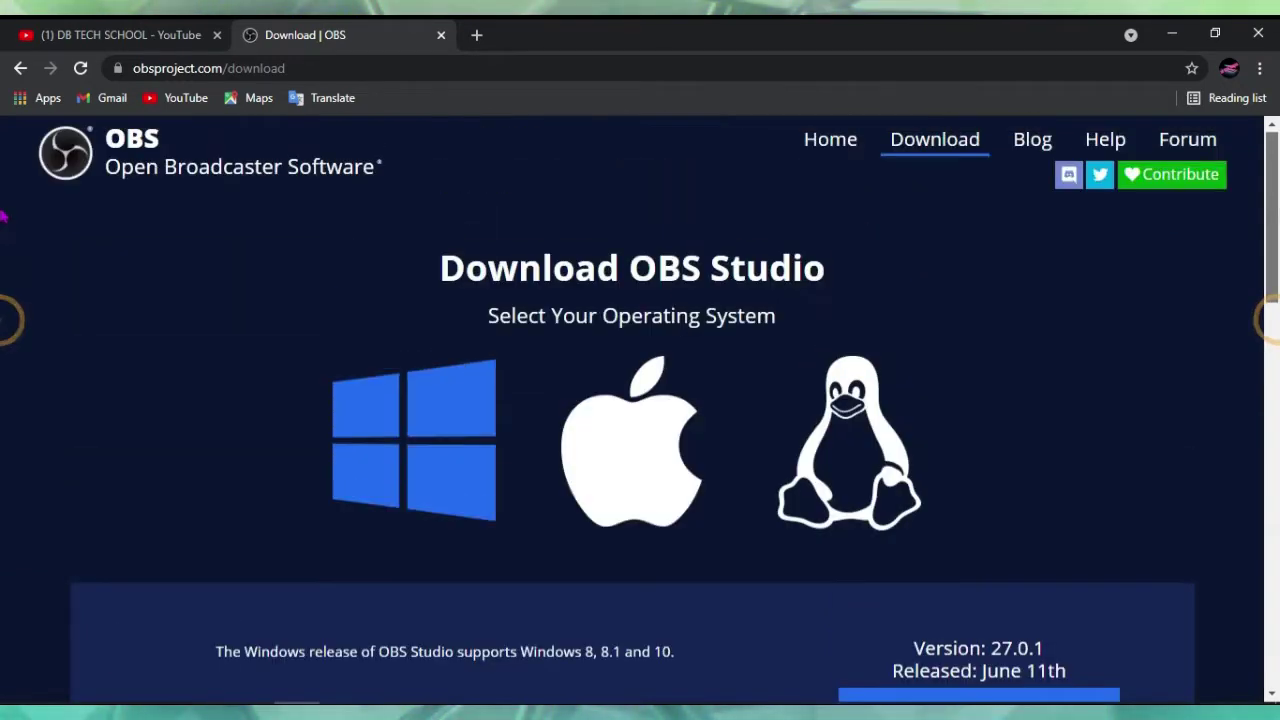
click(607, 509)
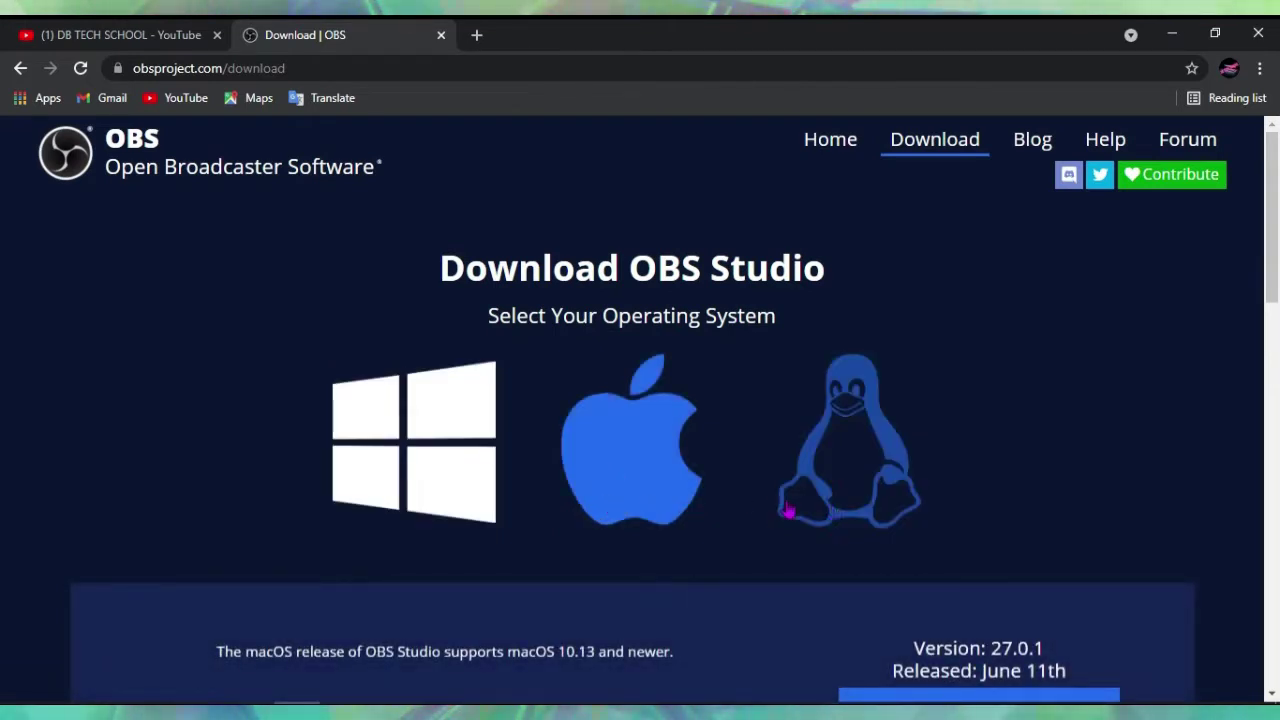
click(833, 514)
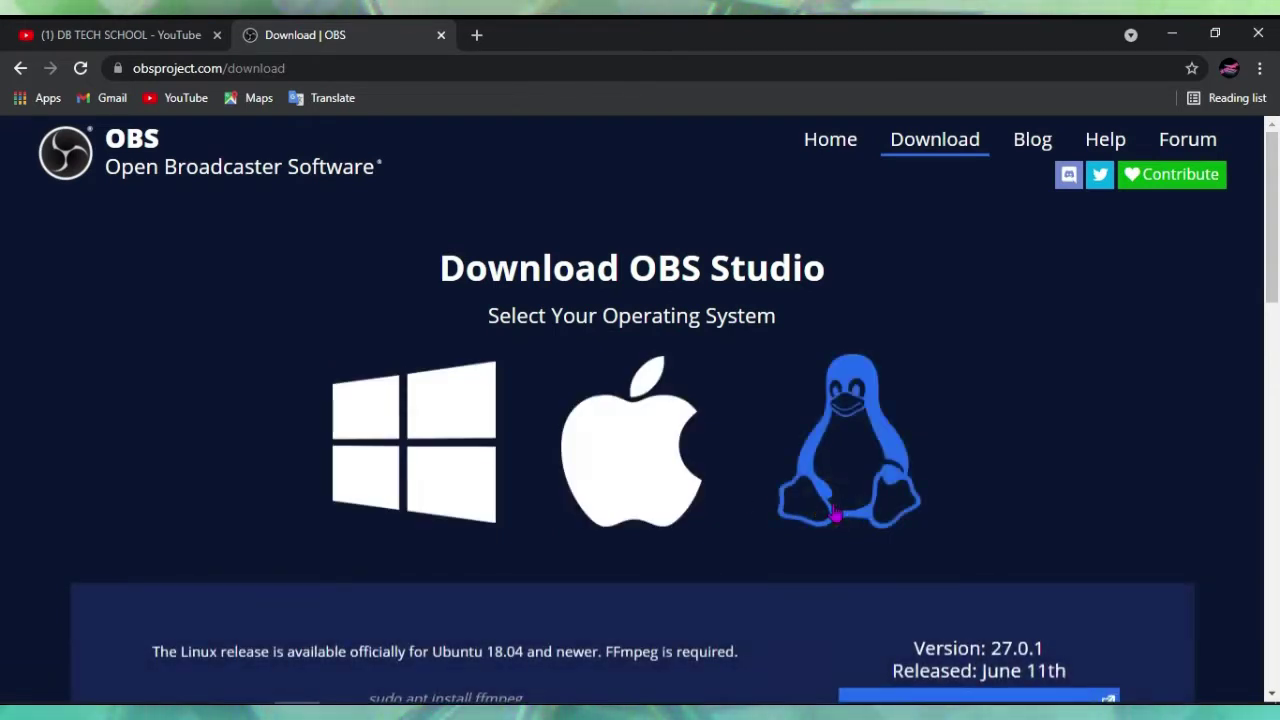
click(443, 421)
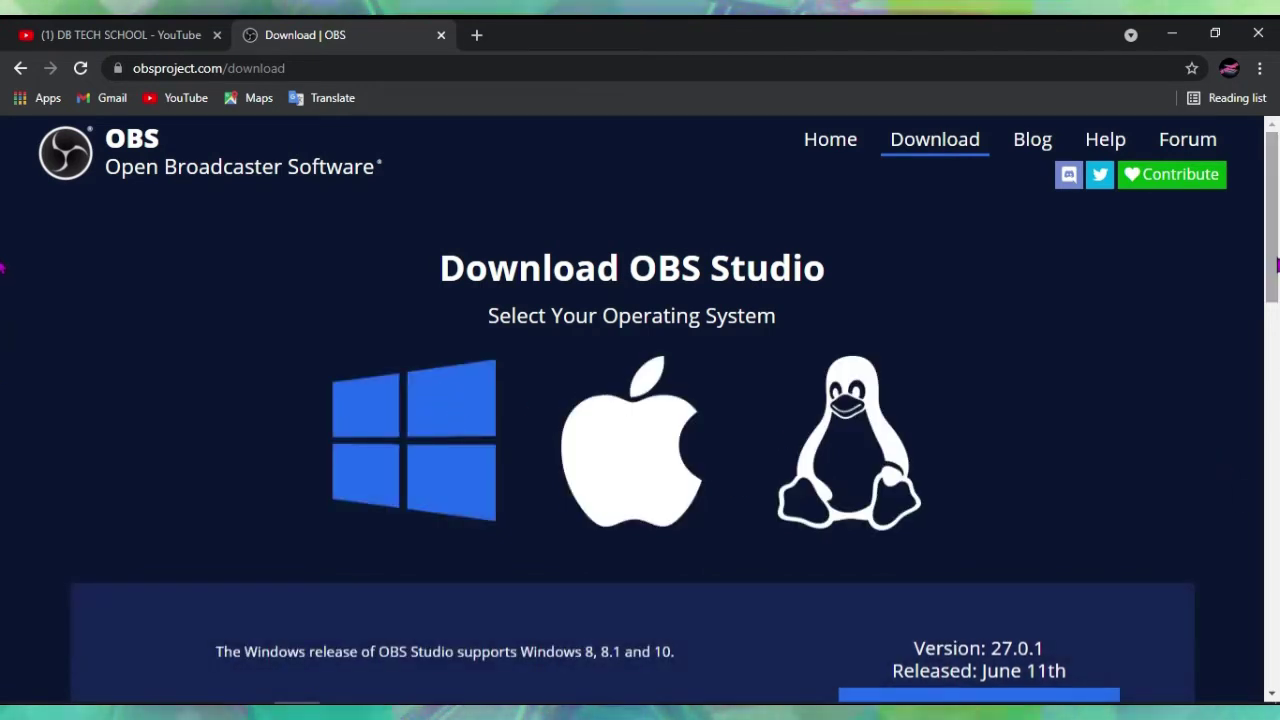
Step: Start downloading the standard Windows installer, and cancel the running download
scroll(6, 340, down, 4)
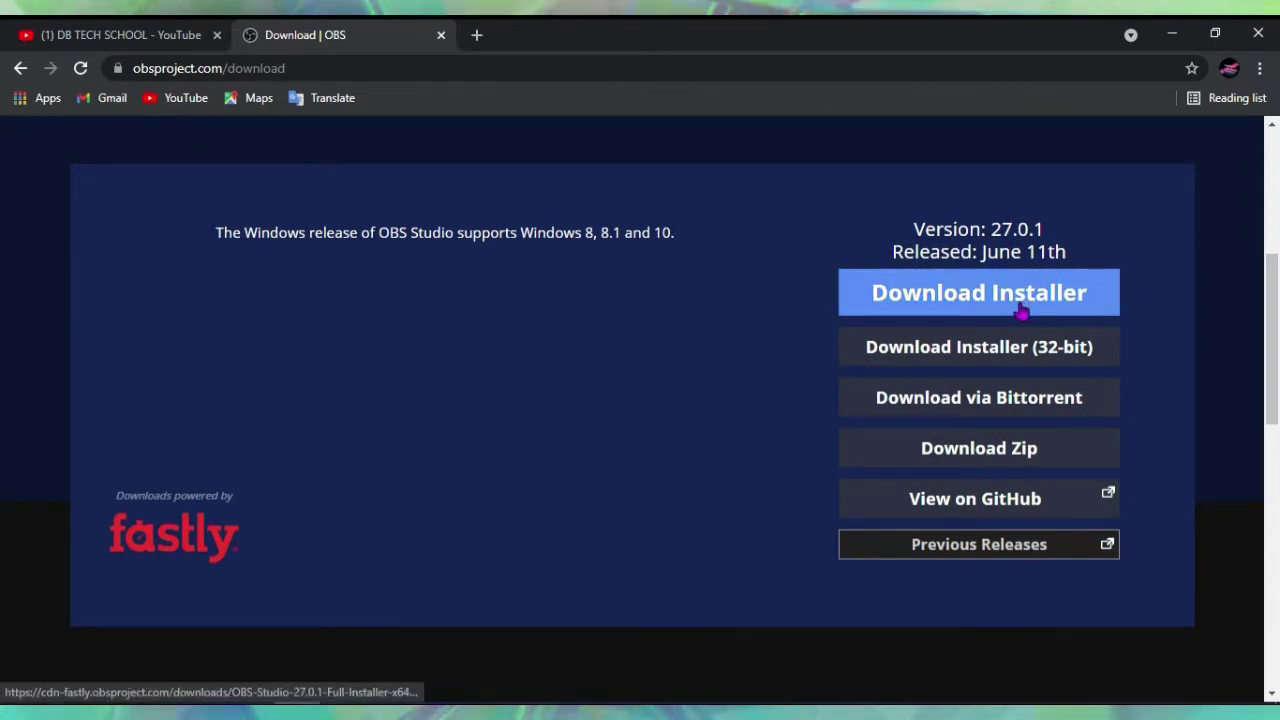
click(1020, 310)
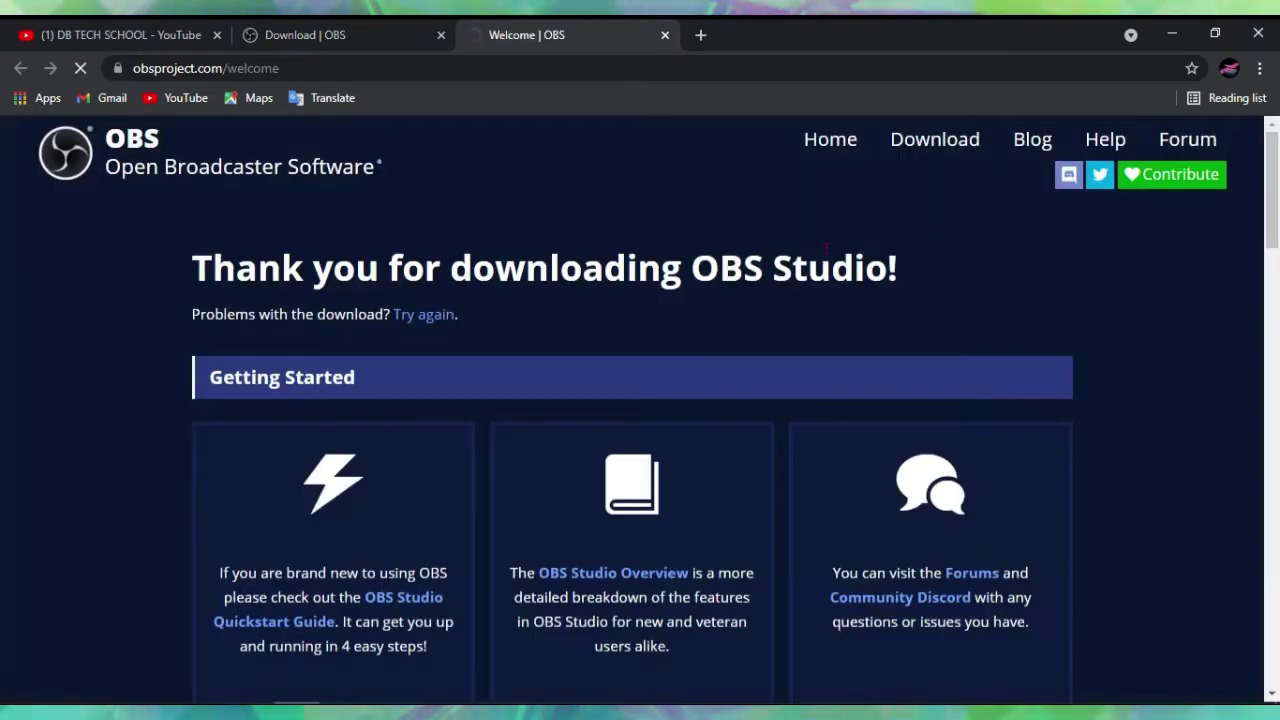
drag(1170, 328, 183, 685)
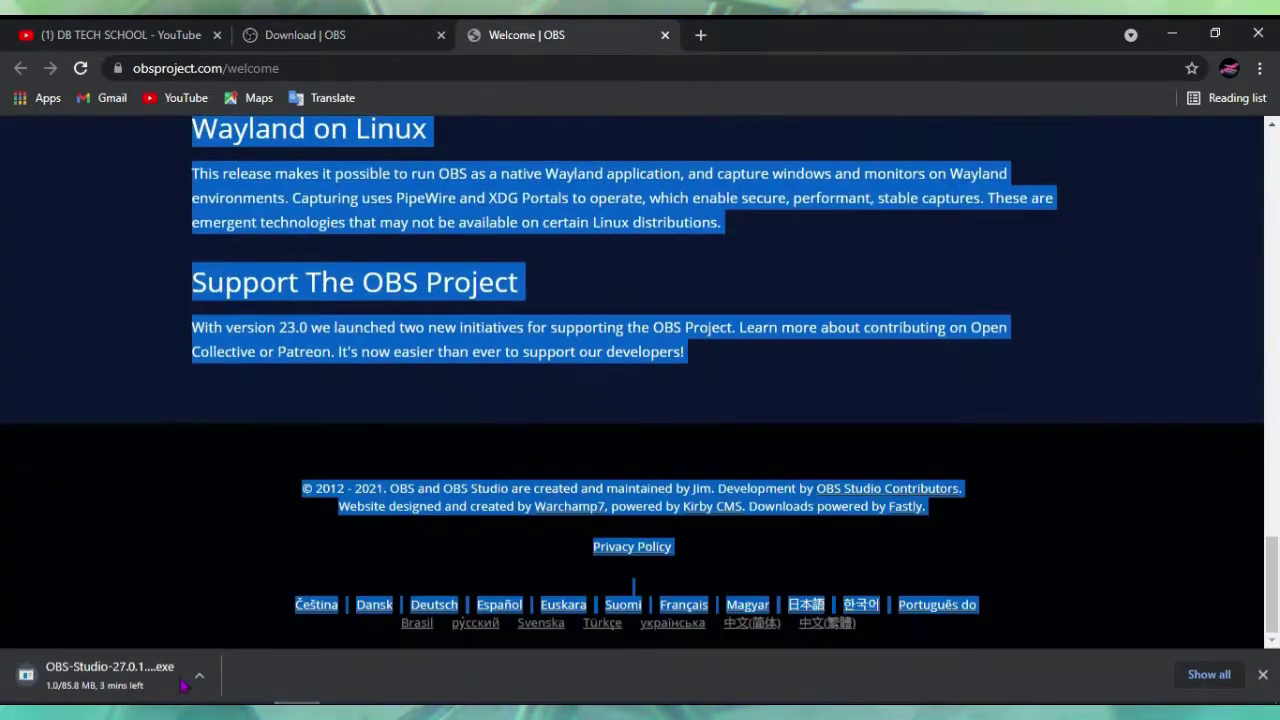
click(199, 675)
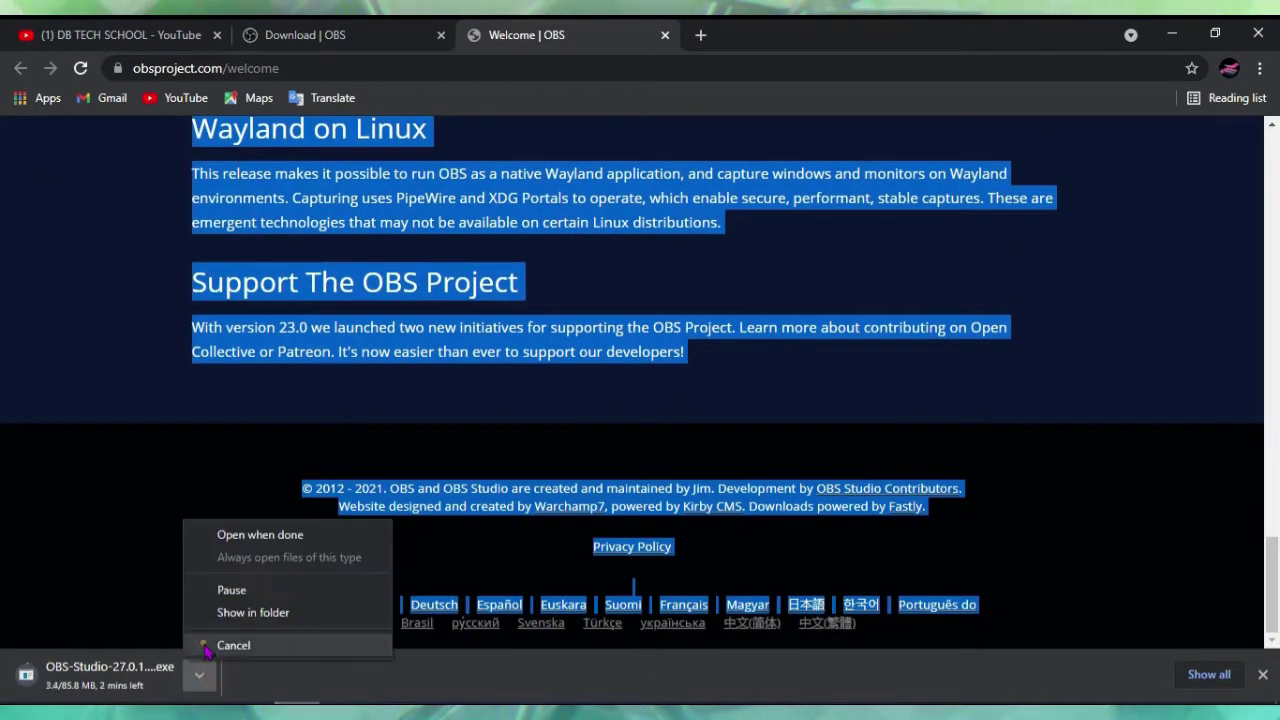
click(205, 651)
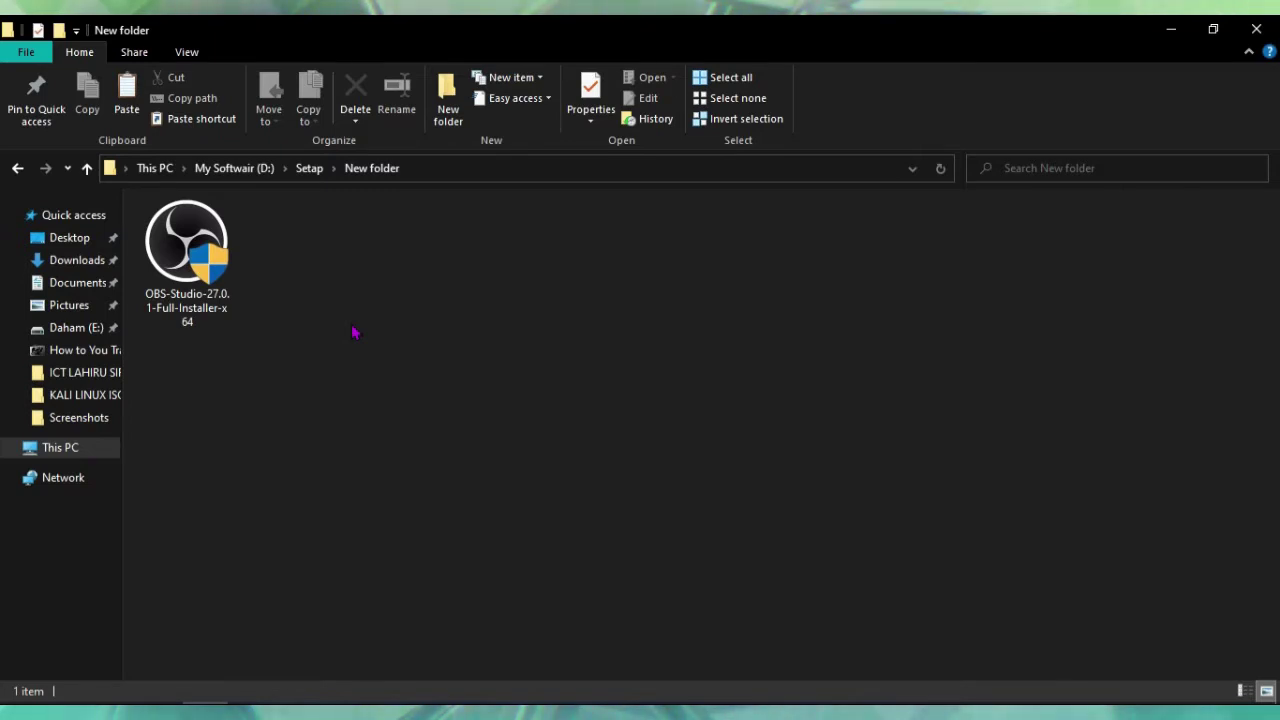
Step: Run the OBS-Studio-27.0.1-Full-Installer-x64 file in the folder
click(218, 266)
right_click(220, 268)
click(238, 276)
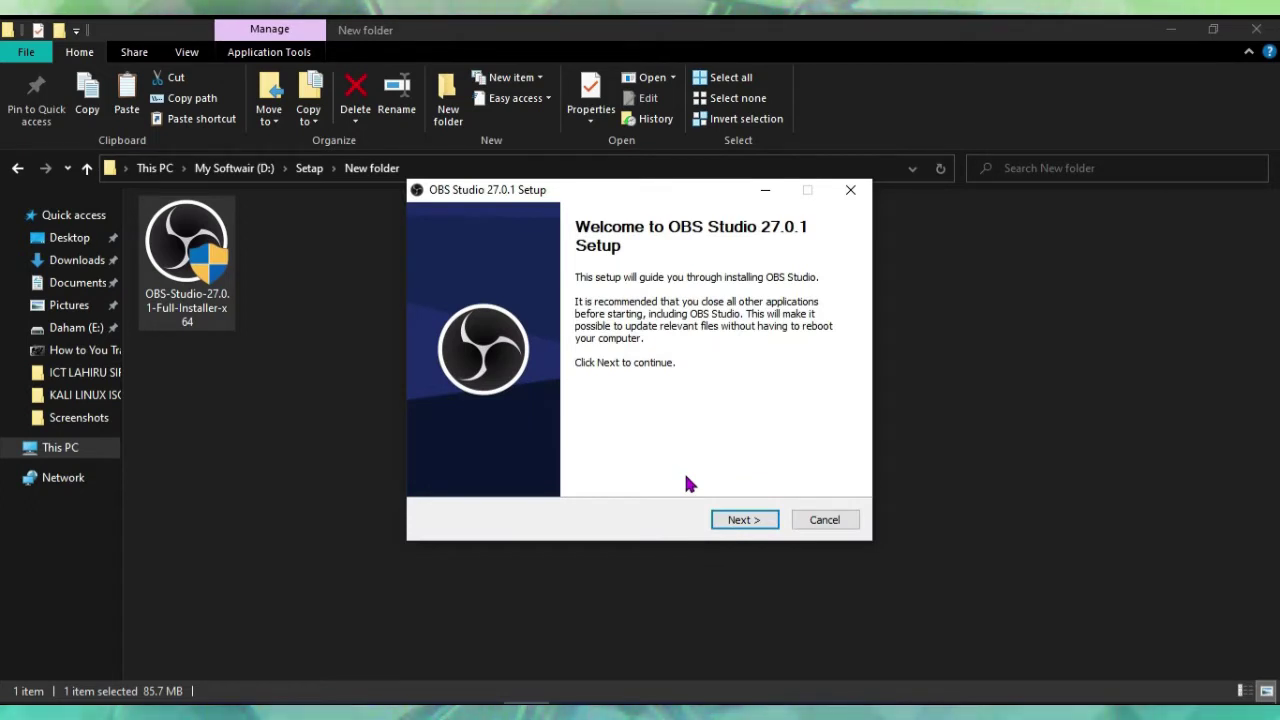
Step: Install OBS Studio 27.0.1 in D:\softwair\my chenal obs\obs-studio and finish the setup with the launch option enabled
click(758, 521)
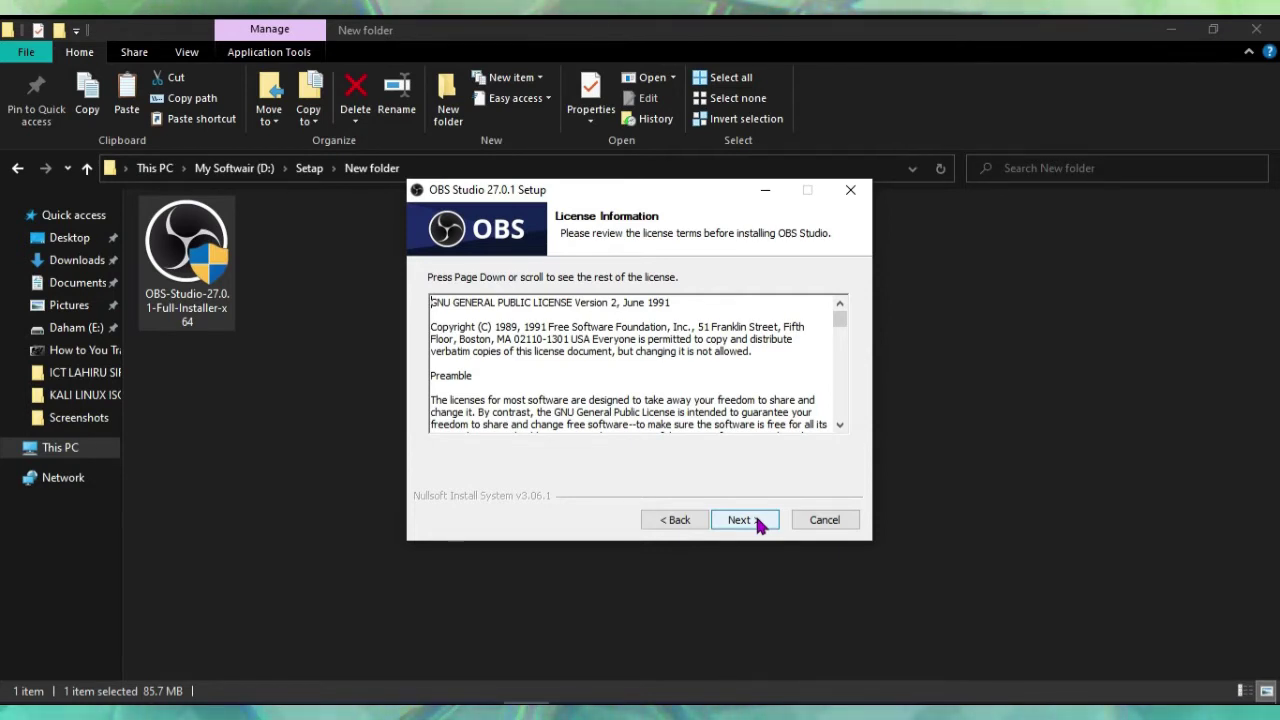
click(744, 520)
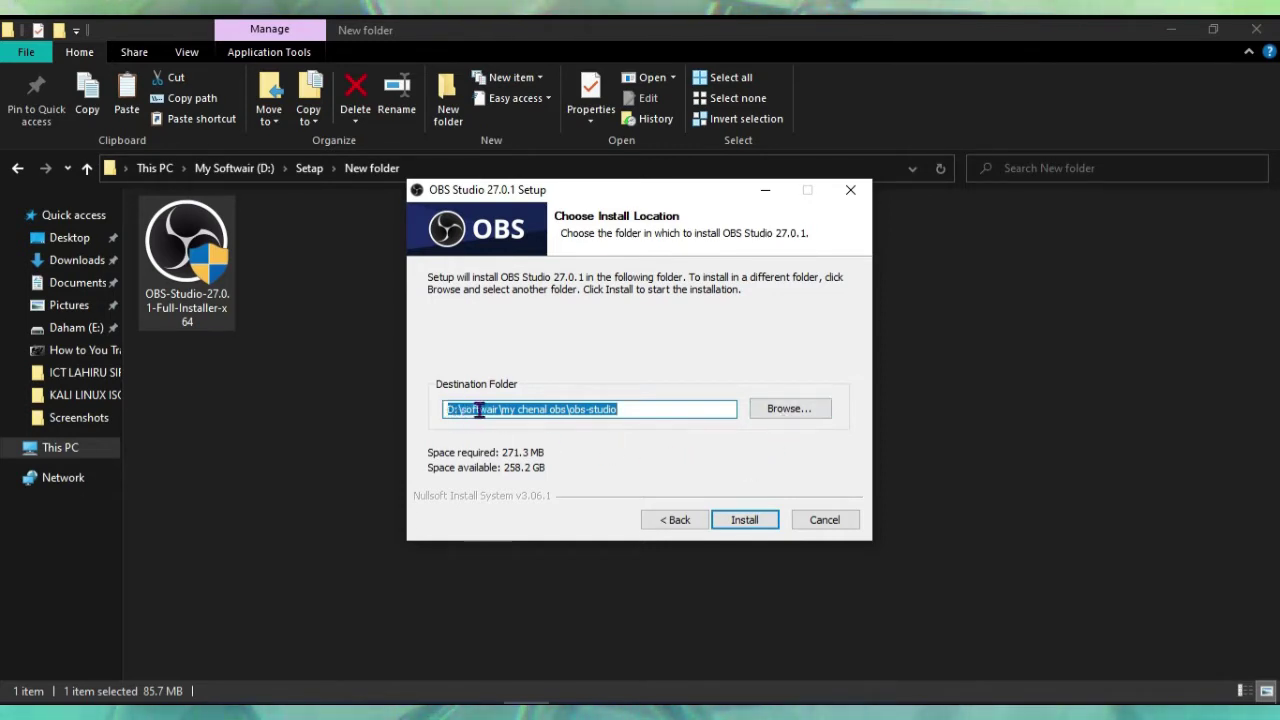
click(748, 522)
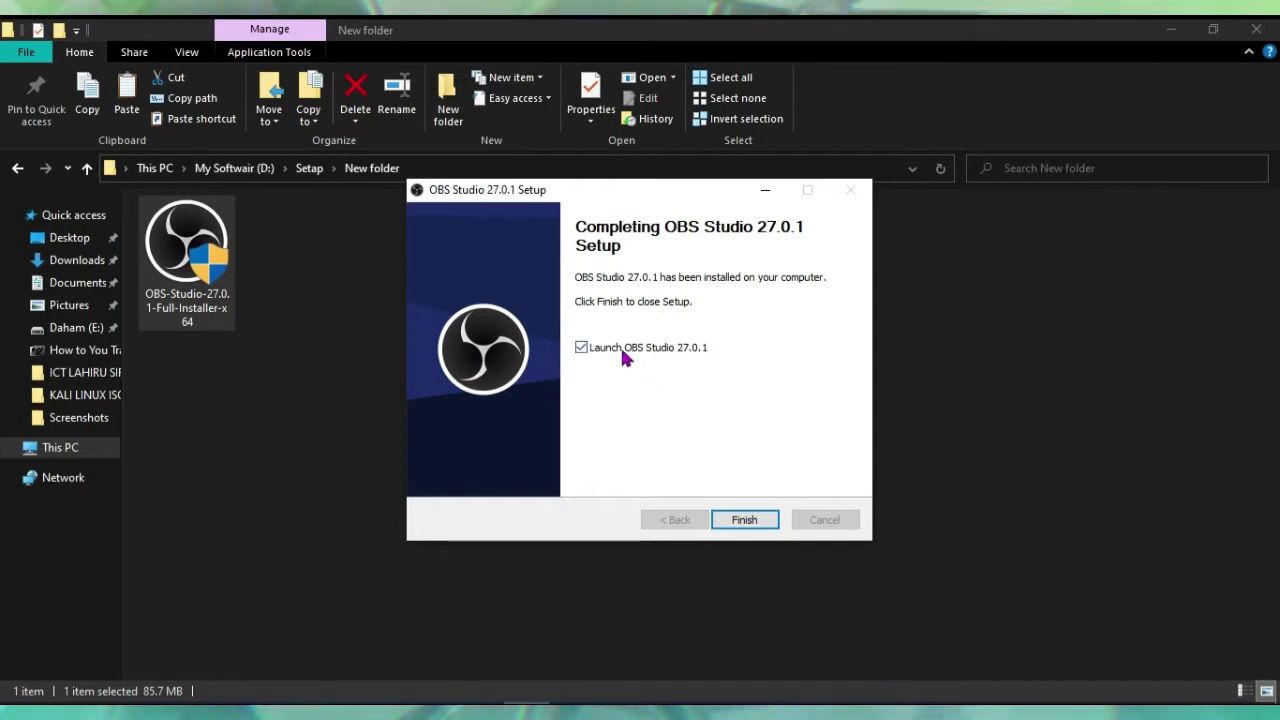
click(742, 519)
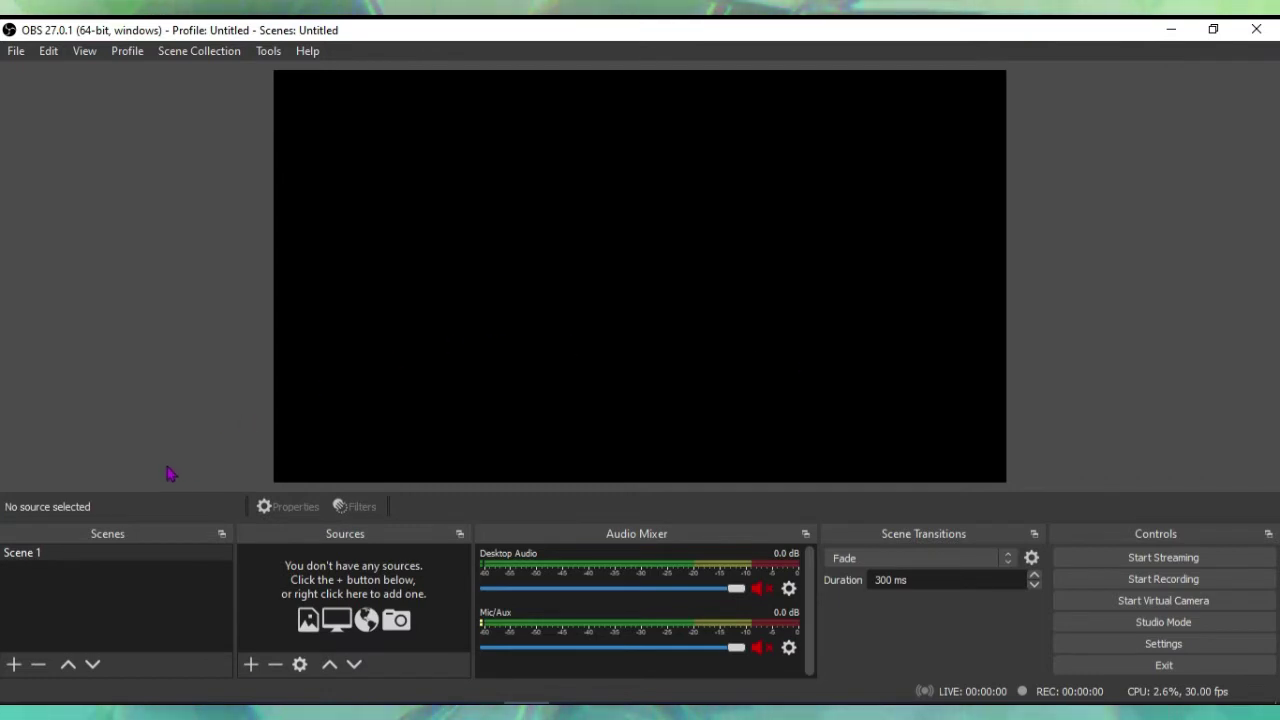
click(111, 561)
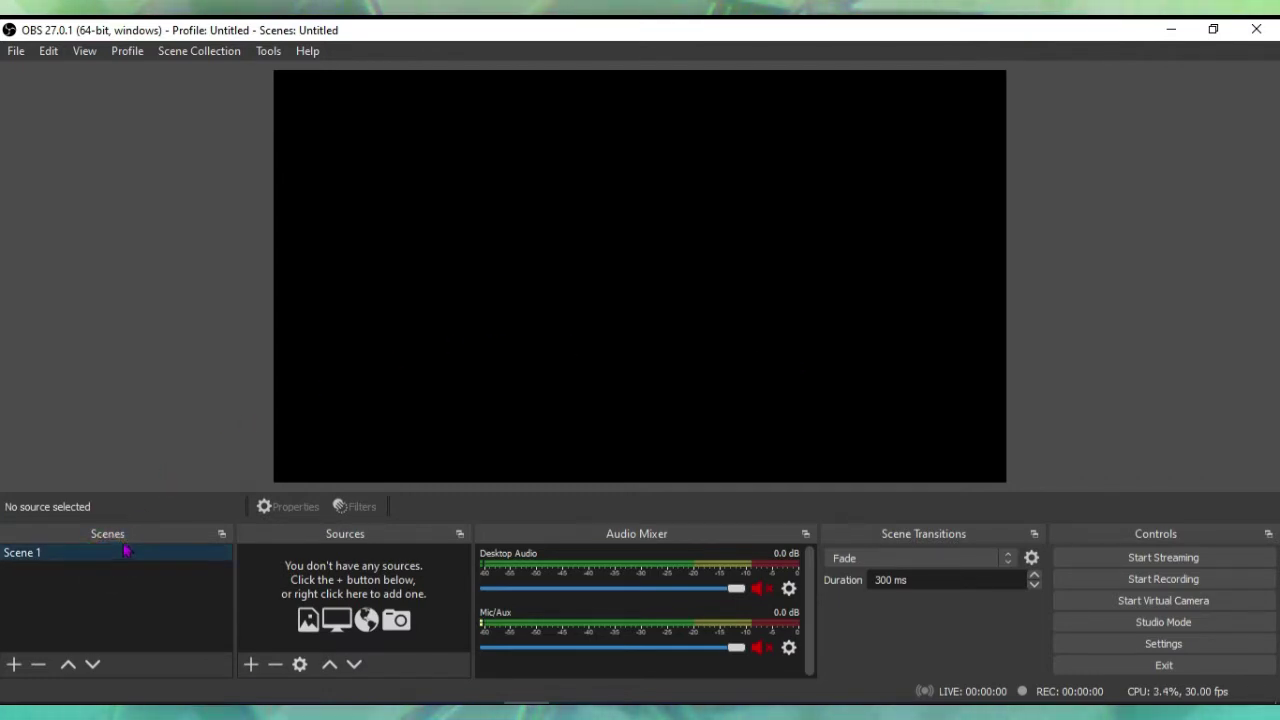
click(126, 540)
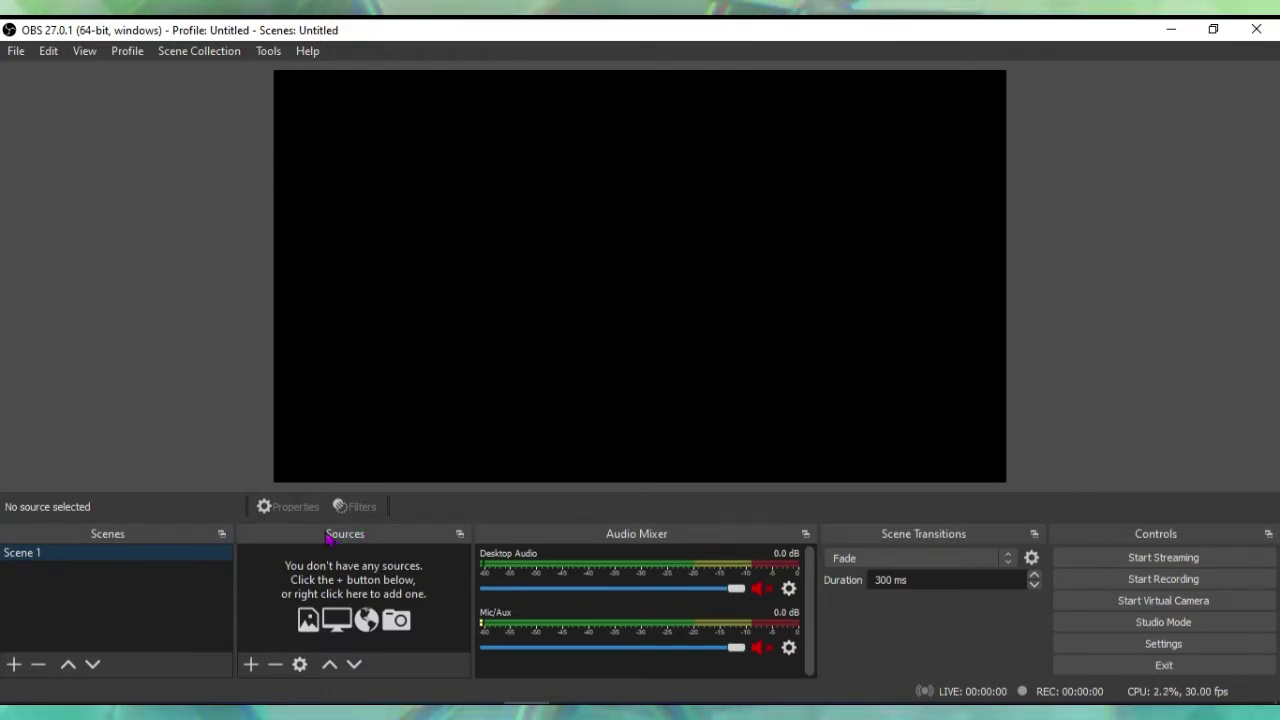
click(143, 548)
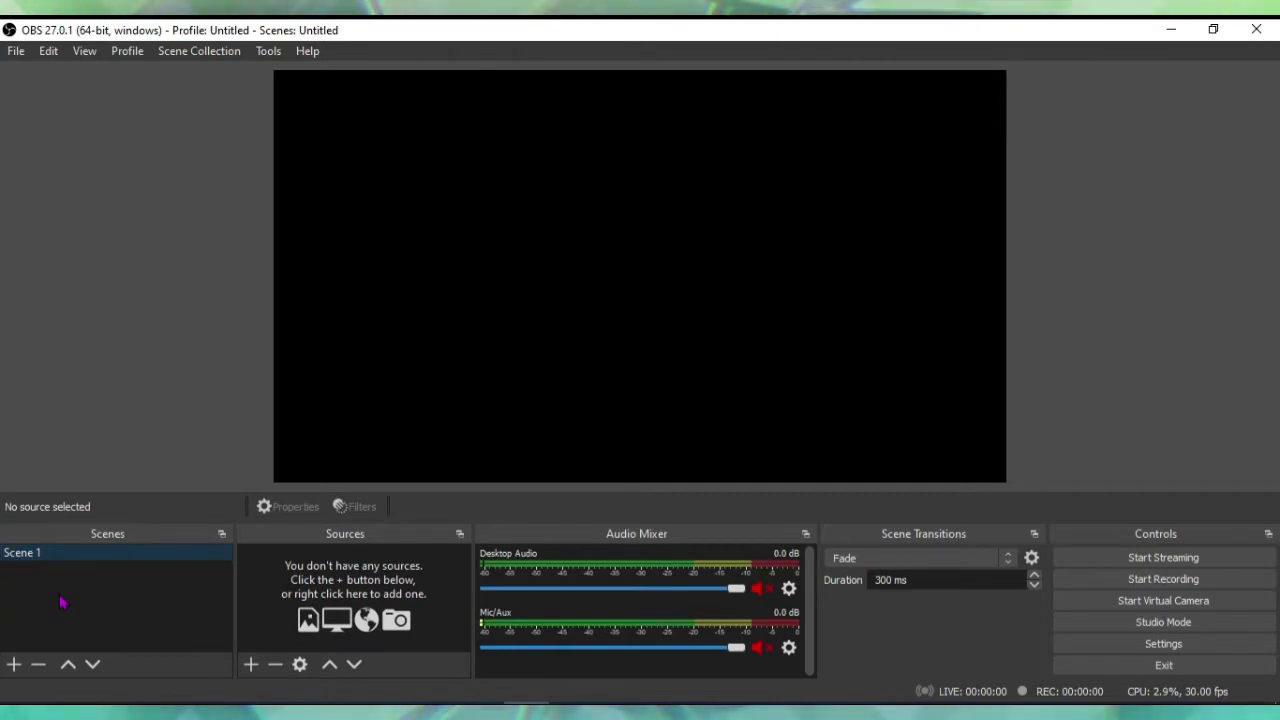
Step: Add a scene named Scene 2 and switch back to Scene 1
click(14, 664)
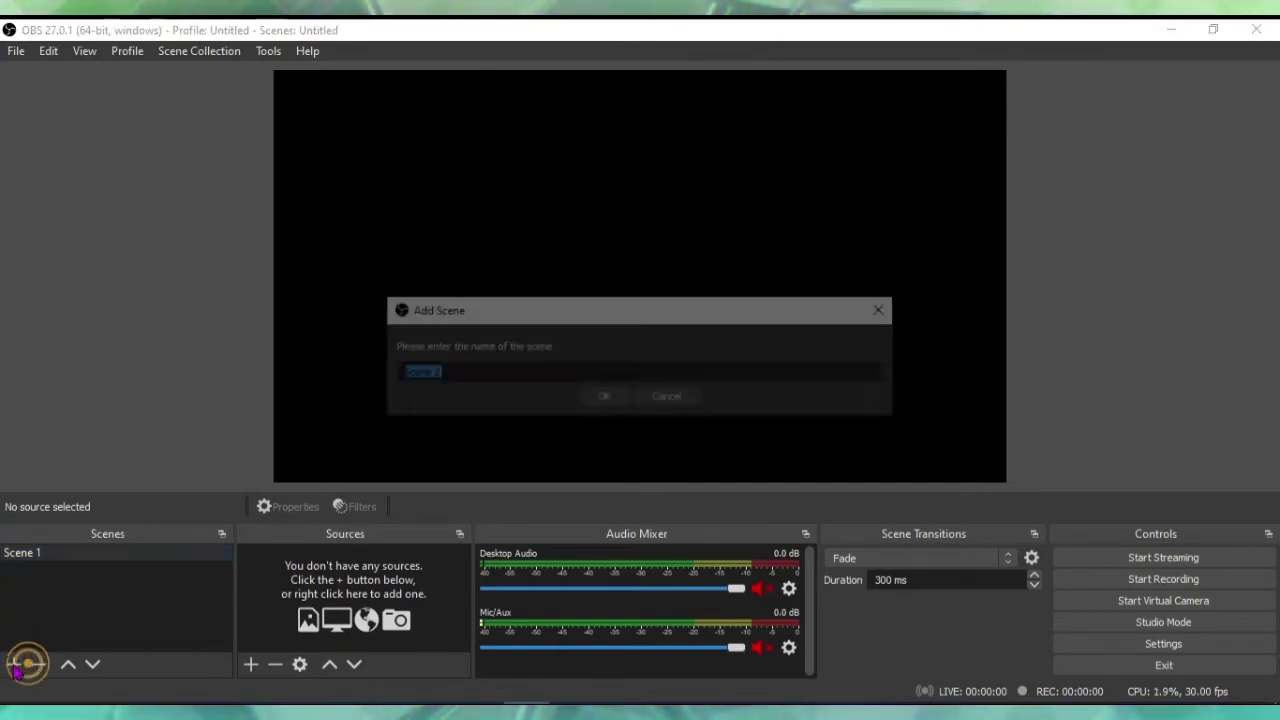
click(606, 398)
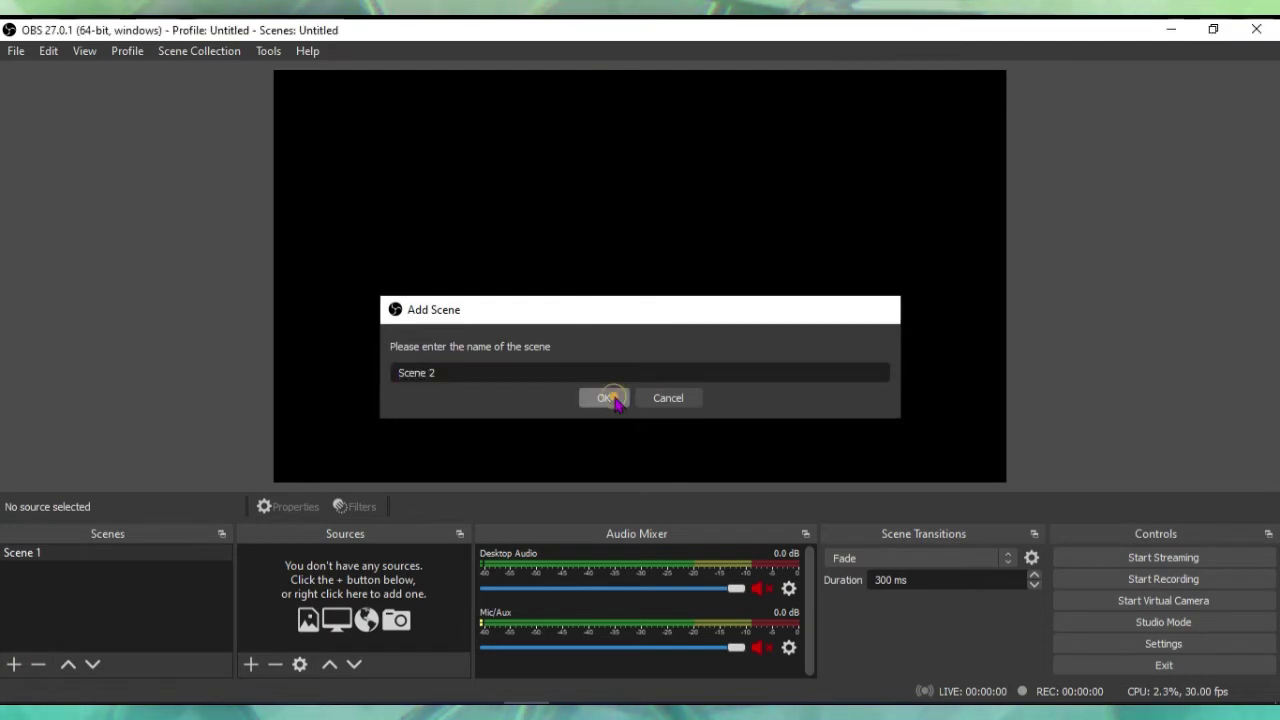
click(179, 557)
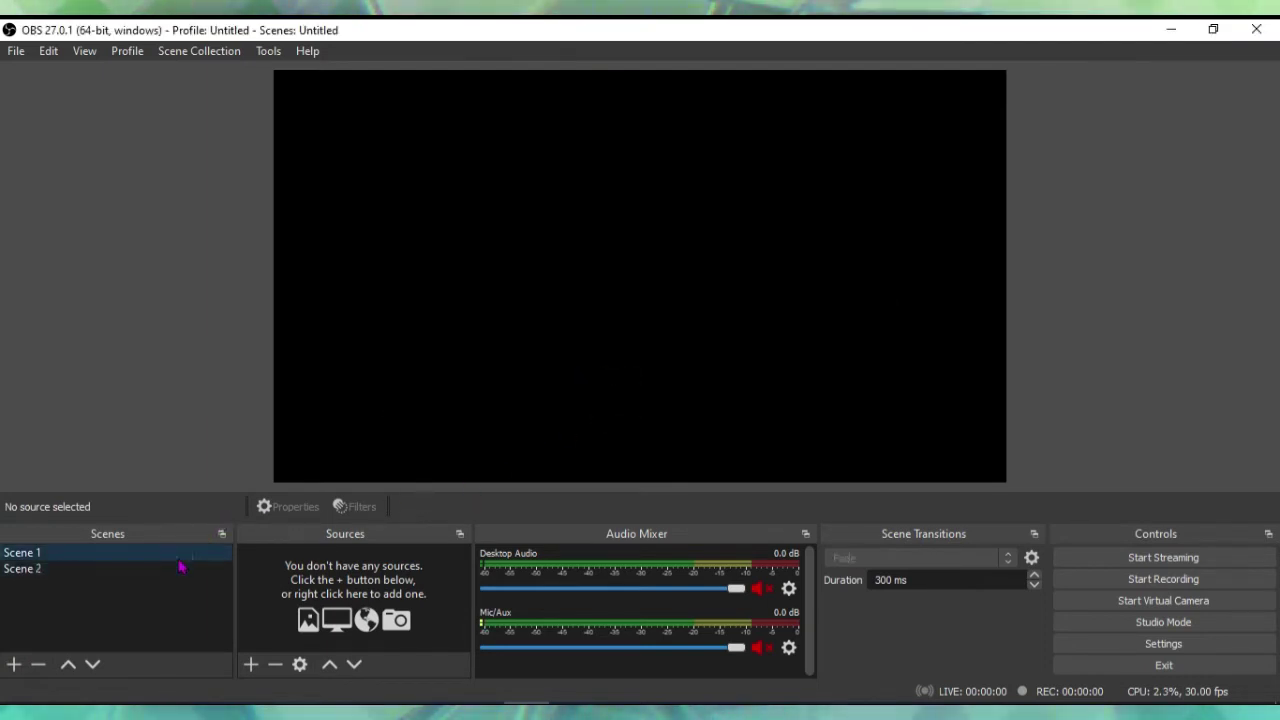
click(176, 567)
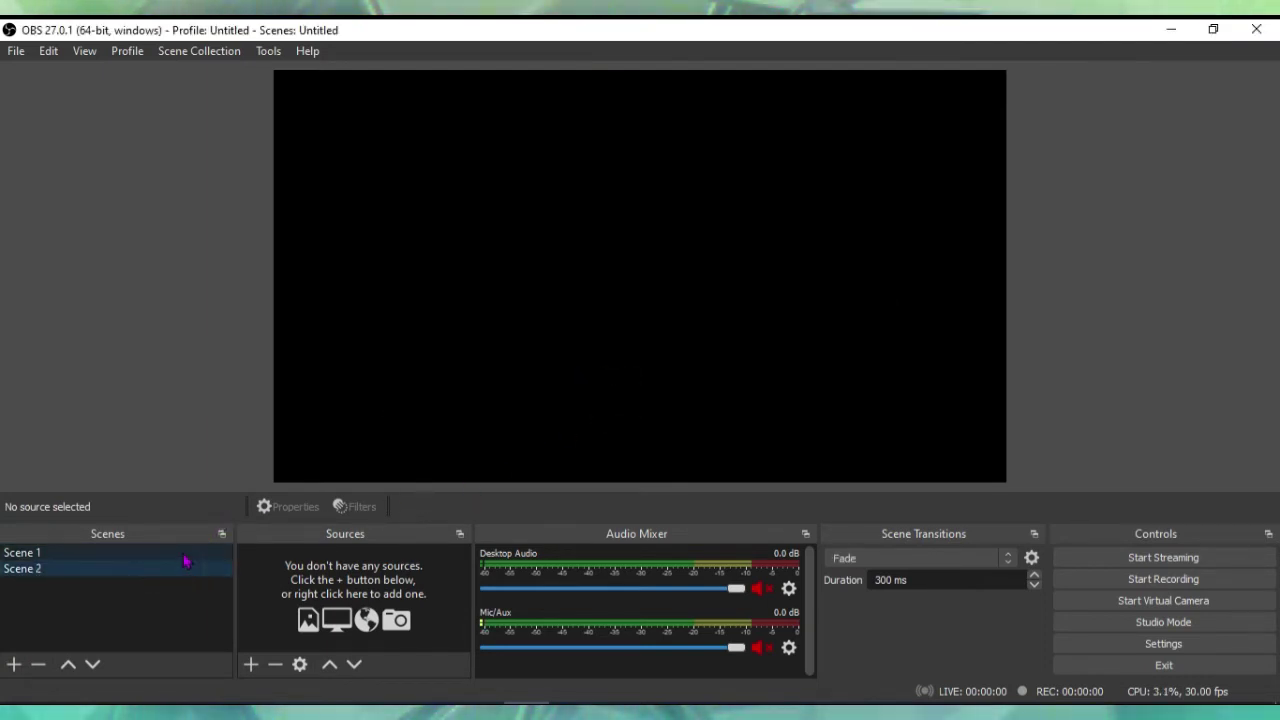
click(178, 553)
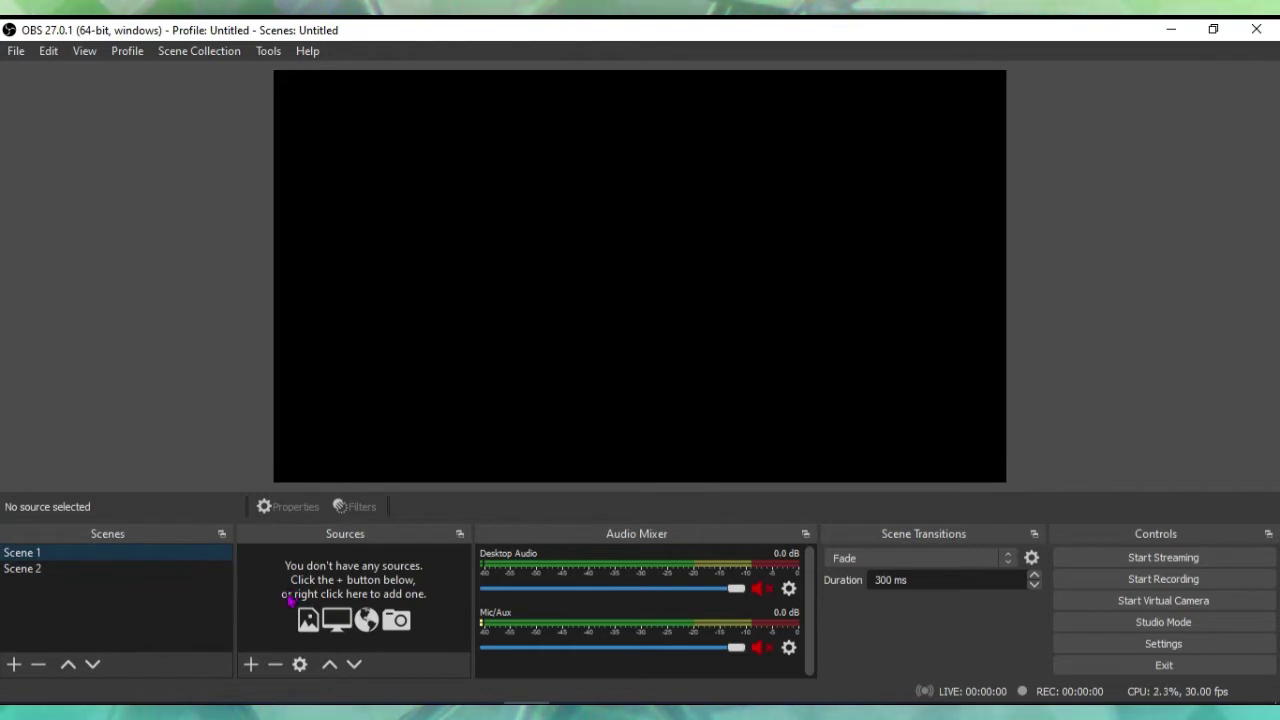
Step: Add a new visible Browser source to Scene 1 with the name Browser
click(255, 672)
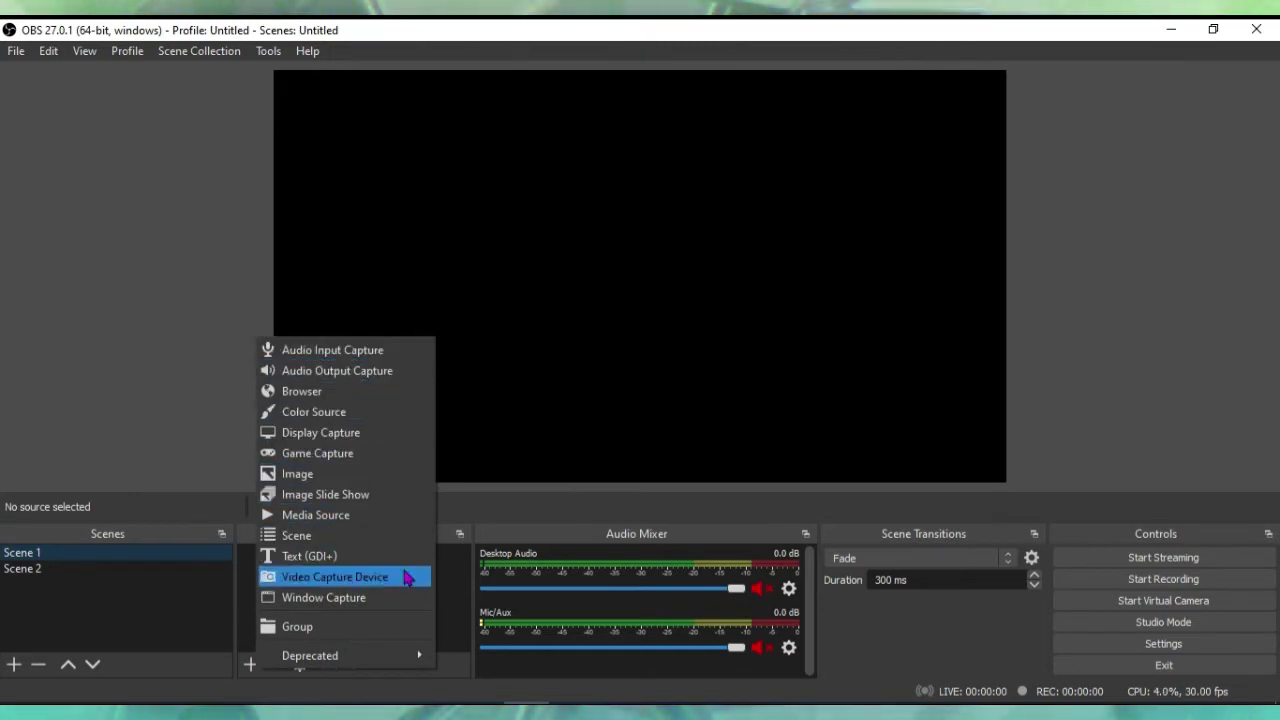
click(457, 623)
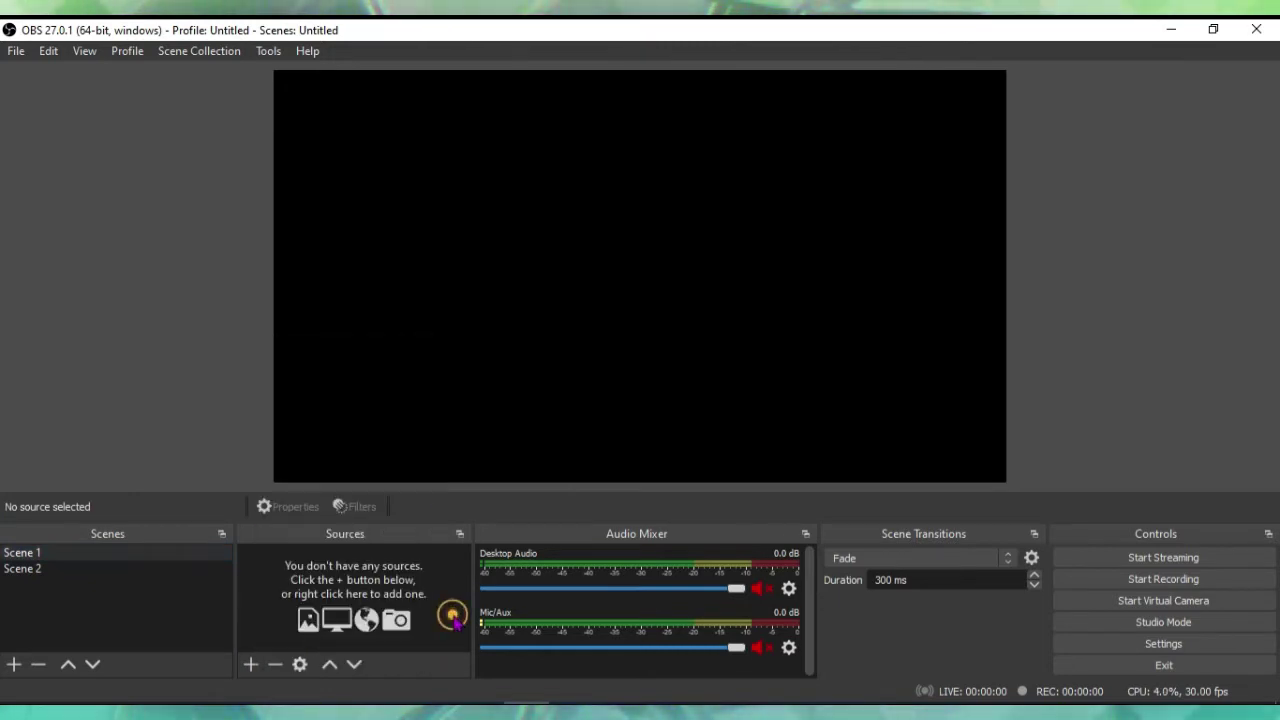
click(251, 664)
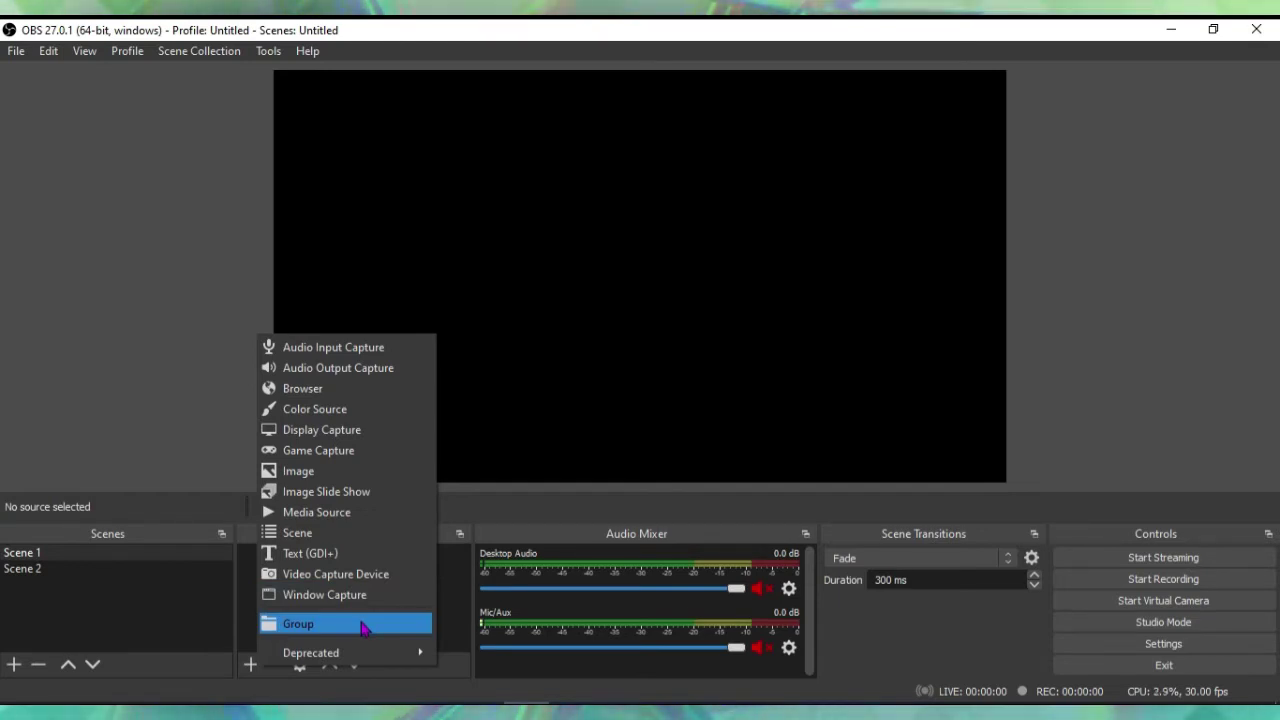
click(340, 400)
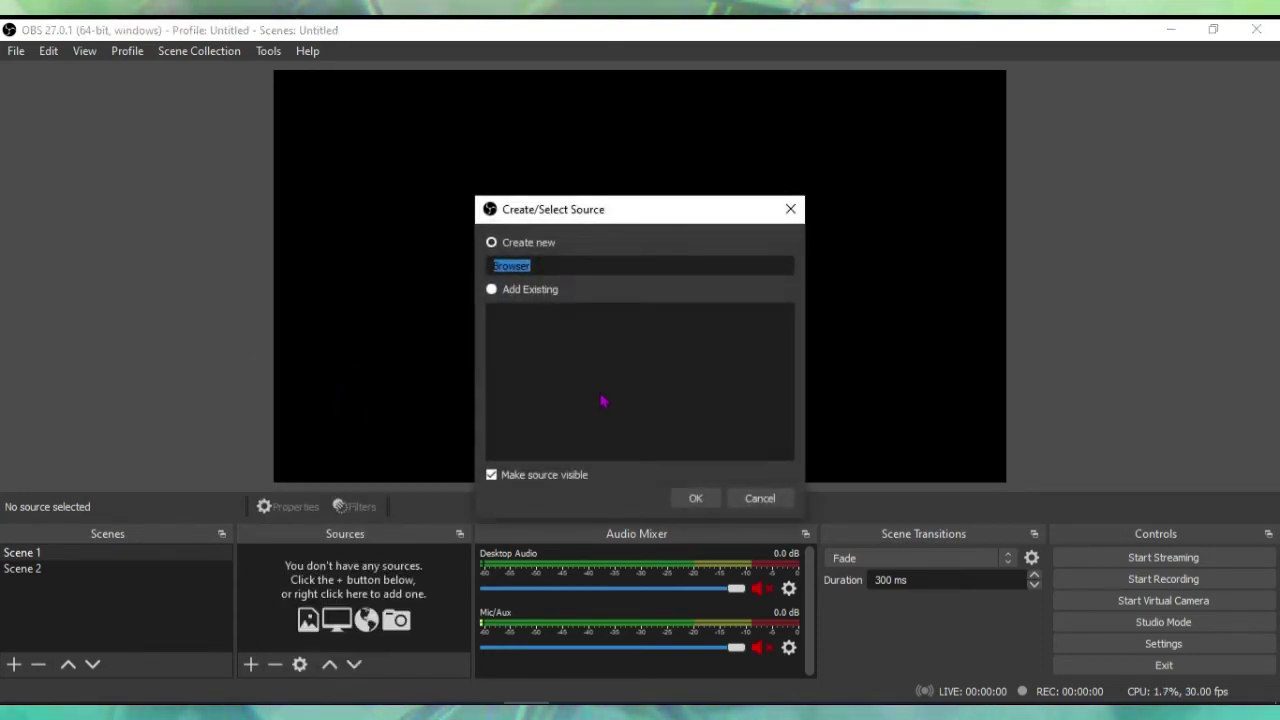
click(600, 396)
click(577, 330)
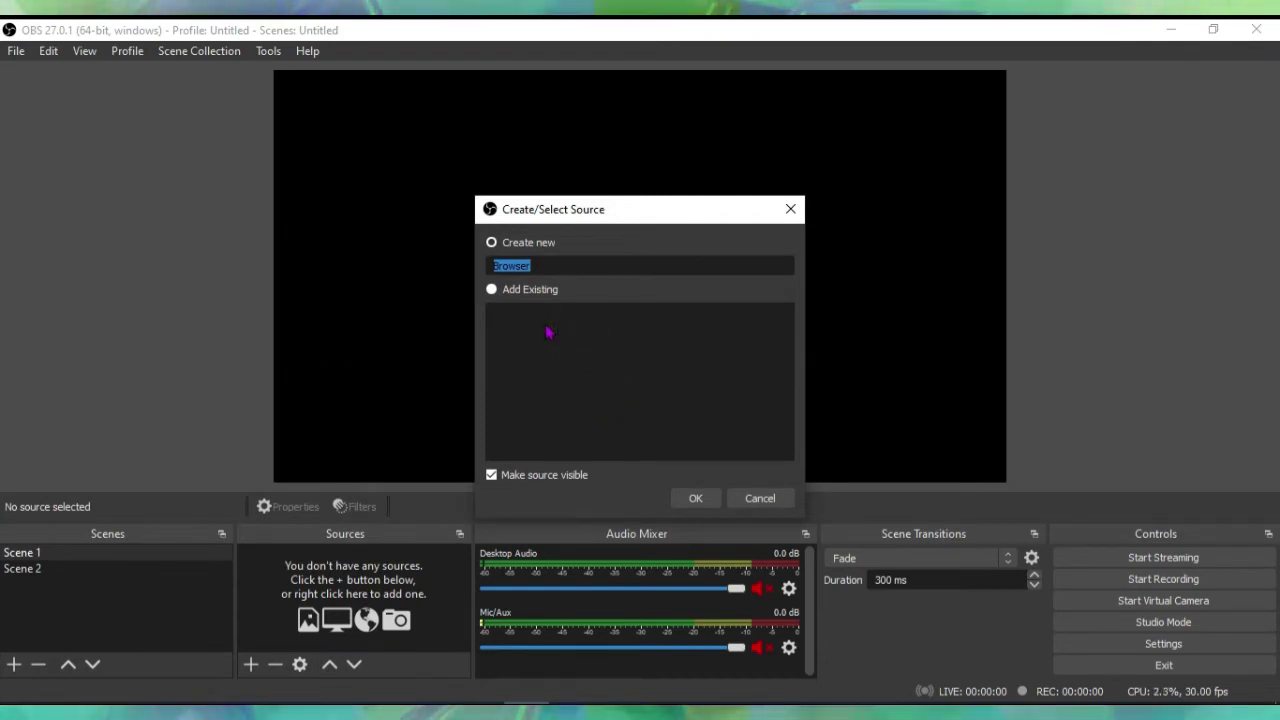
click(695, 498)
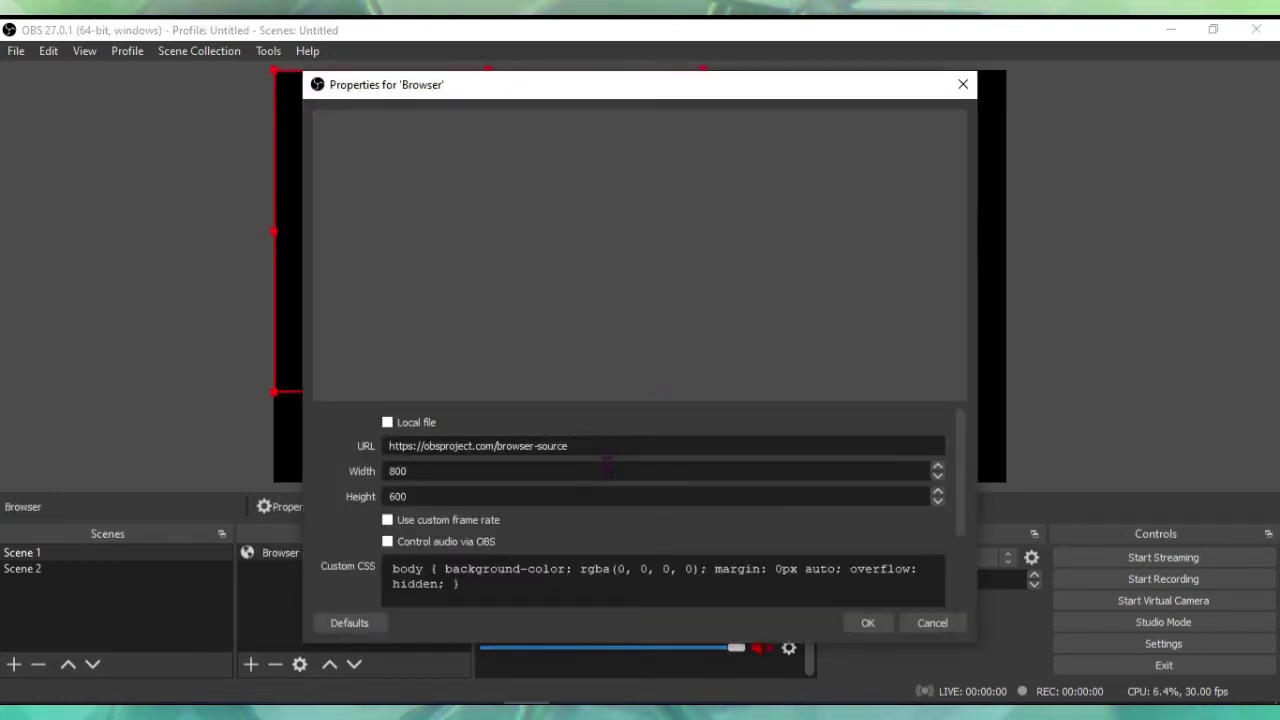
Step: Clear the default URL in the Browser source's properties
click(601, 445)
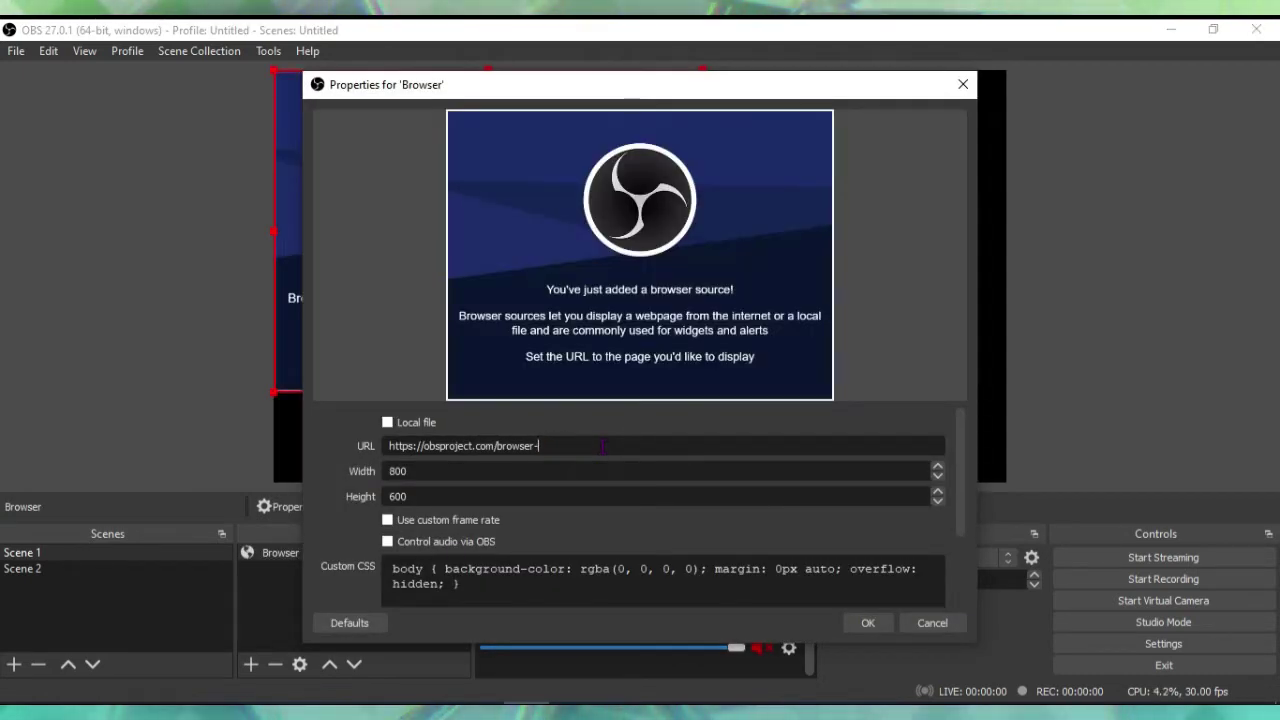
key(BackSpace)
key(BackSpace)
key(BackSpace)
key(BackSpace)
key(BackSpace)
key(BackSpace)
key(BackSpace)
key(BackSpace)
key(BackSpace)
key(BackSpace)
key(BackSpace)
key(BackSpace)
key(BackSpace)
key(BackSpace)
key(BackSpace)
key(BackSpace)
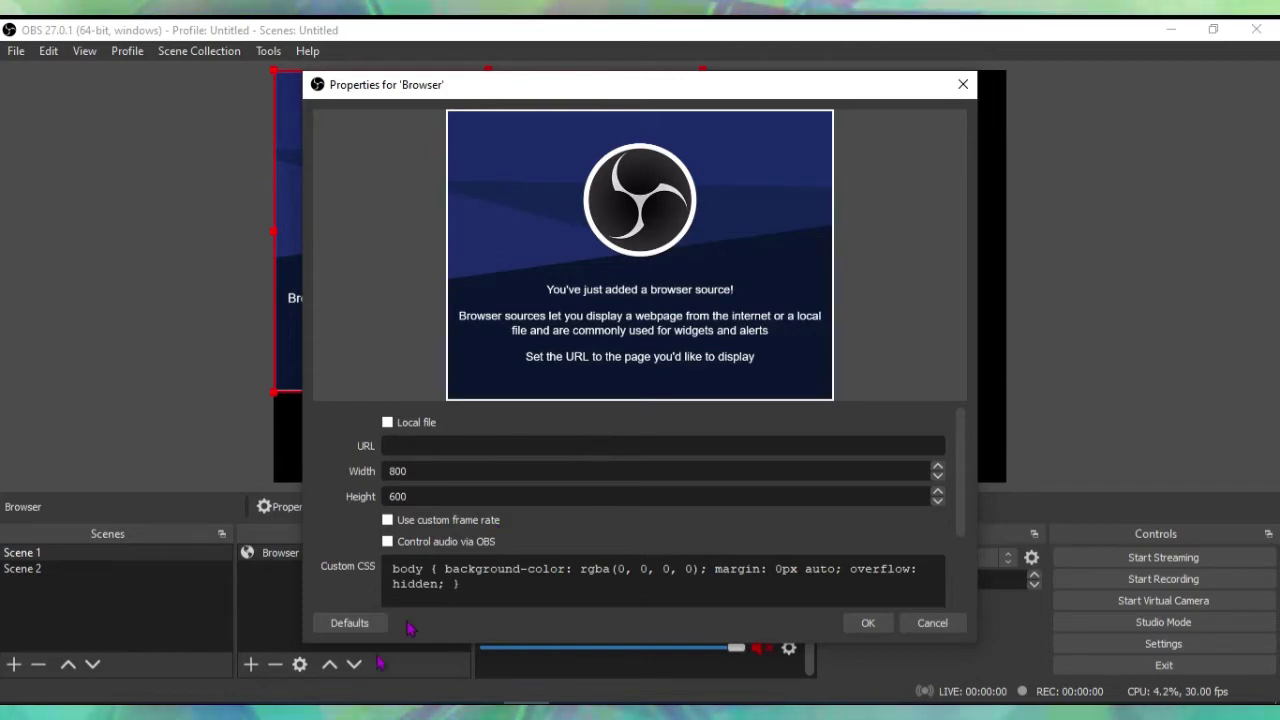
Step: Switch to Chrome and copy the web address of the DB TECH SCHOOL channel's videos page on YouTube
key(alt+Tab)
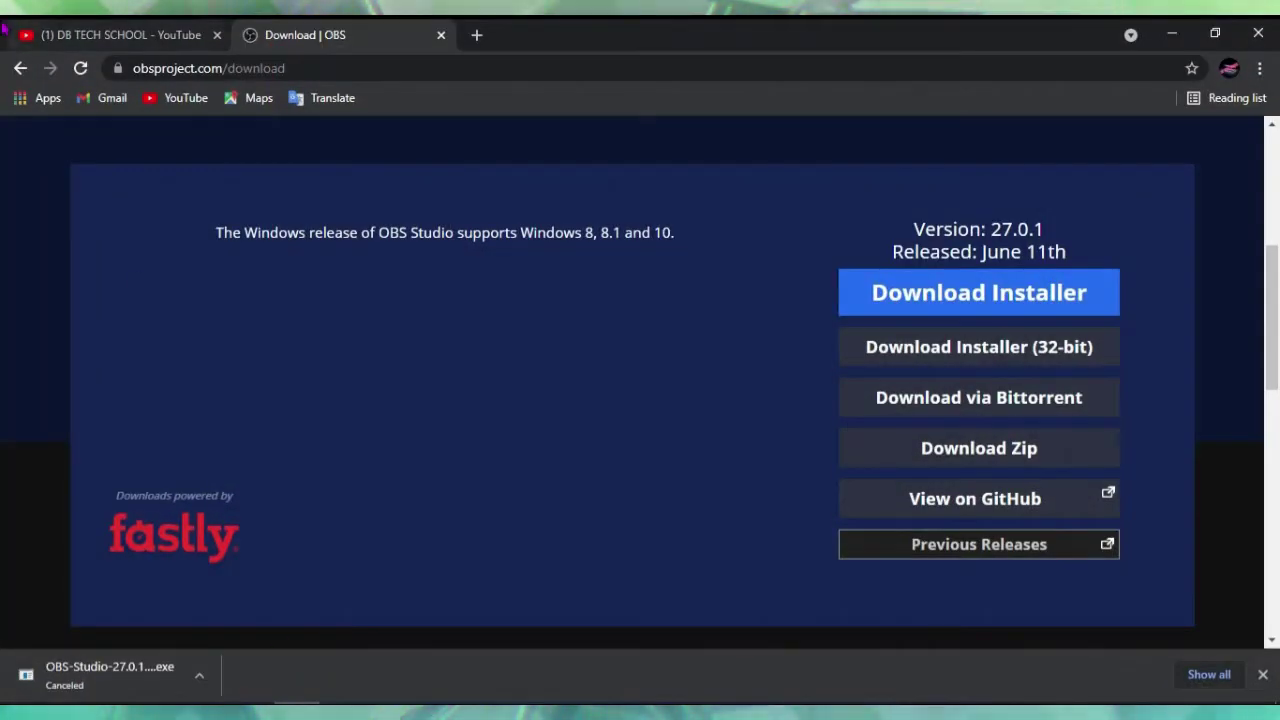
click(8, 33)
click(508, 62)
key(ctrl+c)
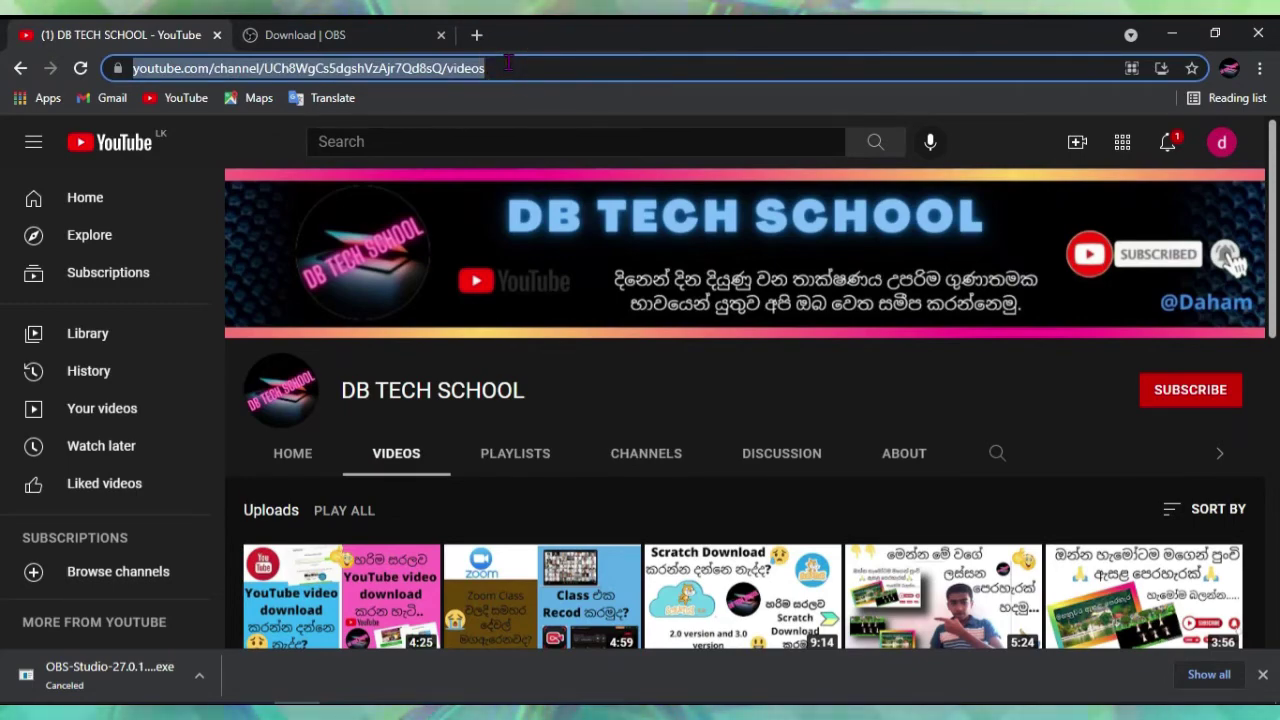
Step: Return to OBS and set the Browser source's URL to the copied YouTube channel videos address, accepting its properties
click(1174, 34)
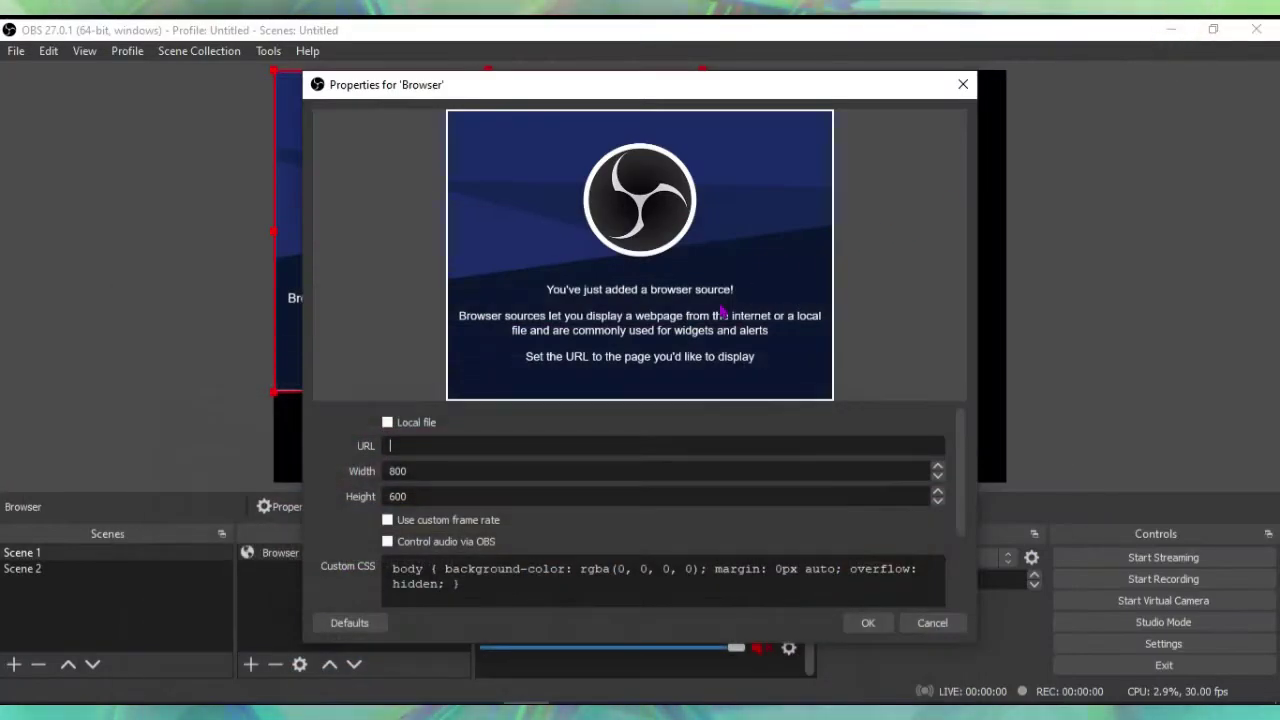
click(545, 445)
key(ctrl+v)
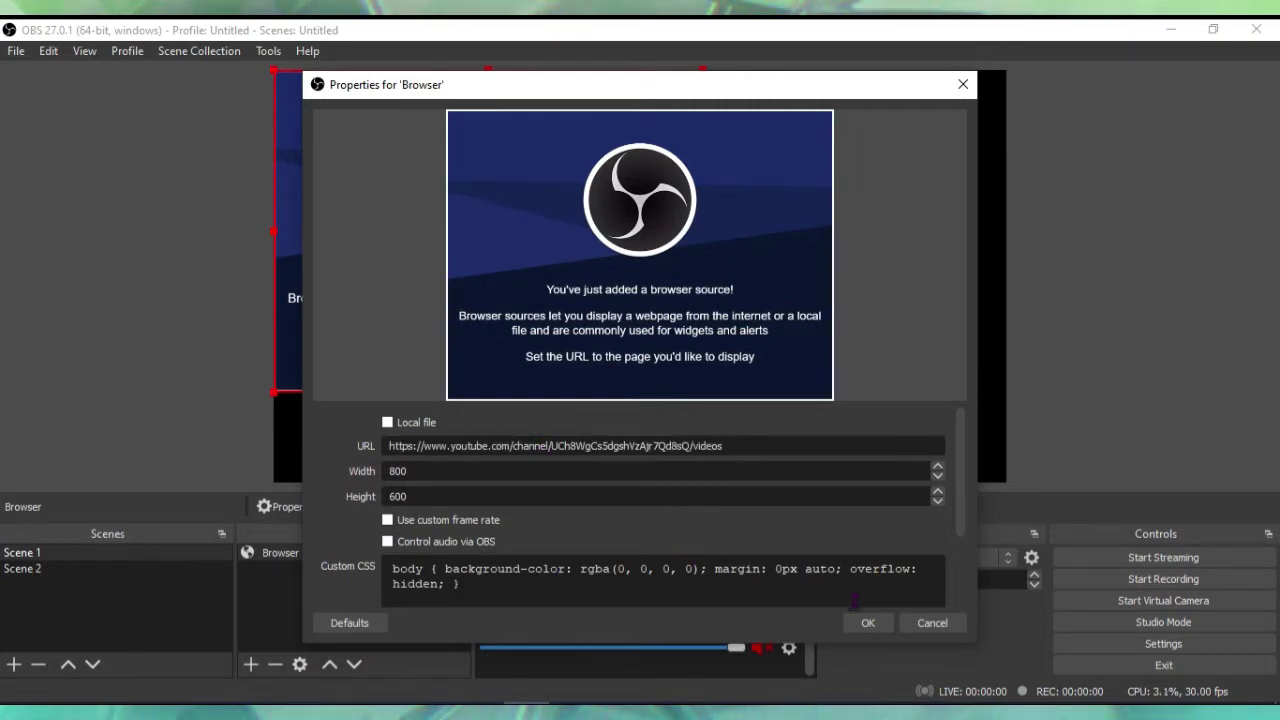
click(868, 622)
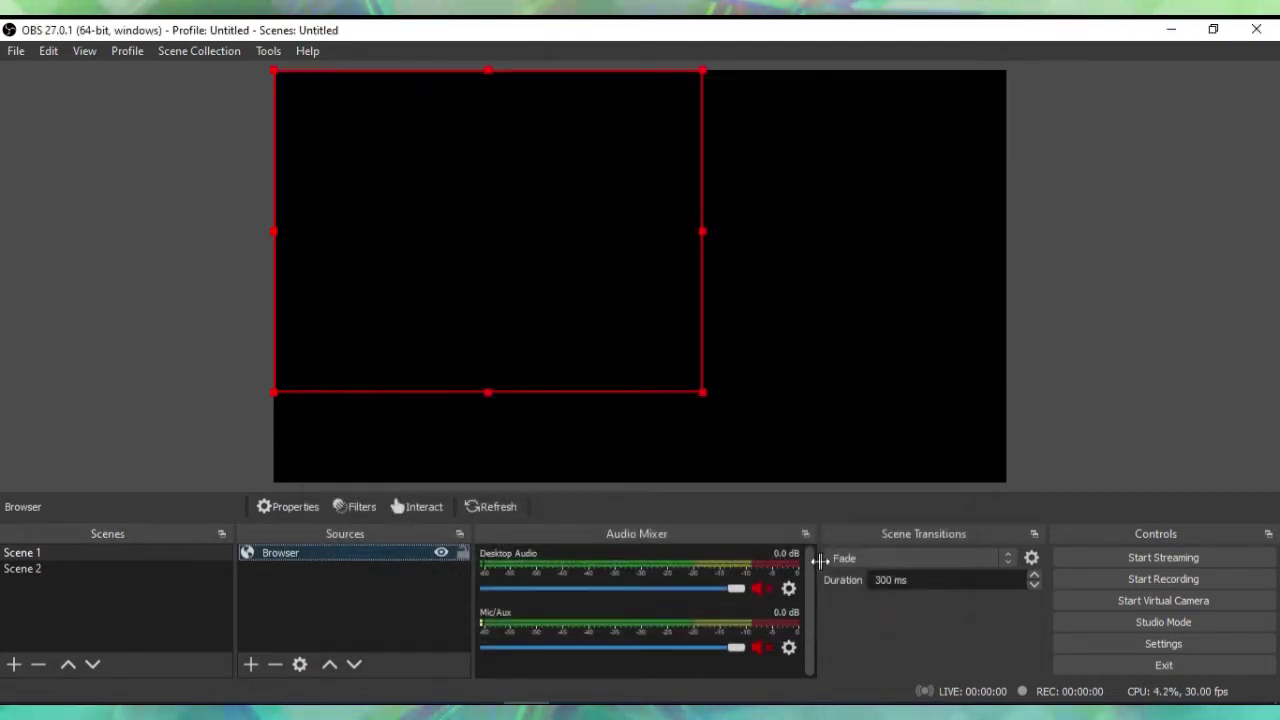
Step: Enlarge the Browser source to the full height of the canvas and centre it horizontally
drag(537, 266, 670, 255)
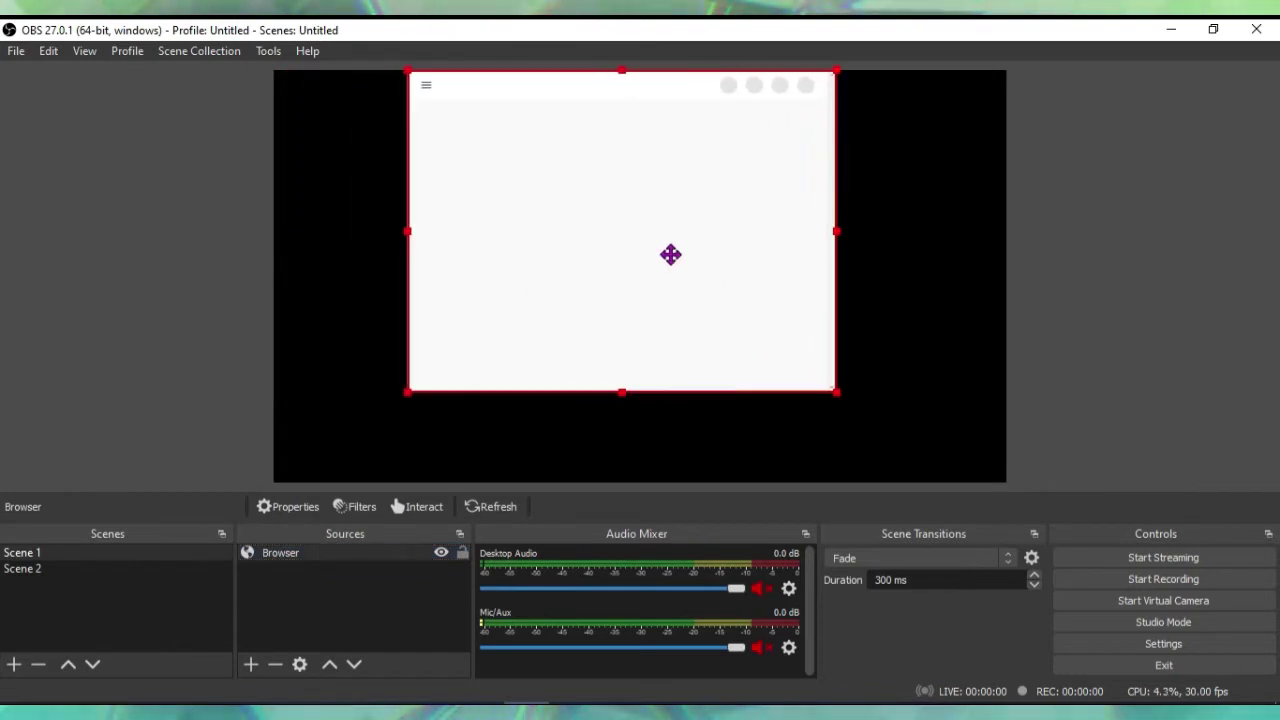
drag(837, 393, 927, 476)
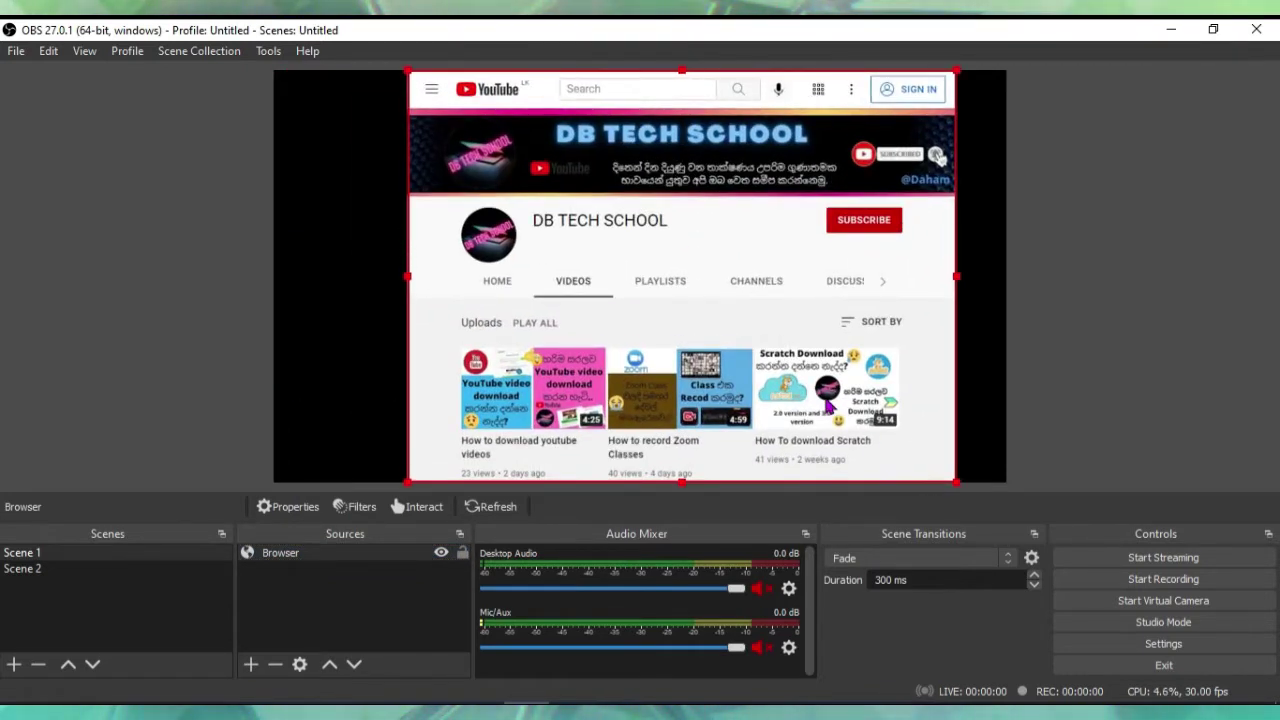
key(Left)
key(Left)
key(Left)
key(Left)
key(Left)
key(Left)
key(Left)
key(Left)
key(Left)
key(Left)
key(Left)
key(Left)
key(Left)
key(Left)
key(Left)
key(Left)
key(Left)
key(Left)
key(Left)
key(Left)
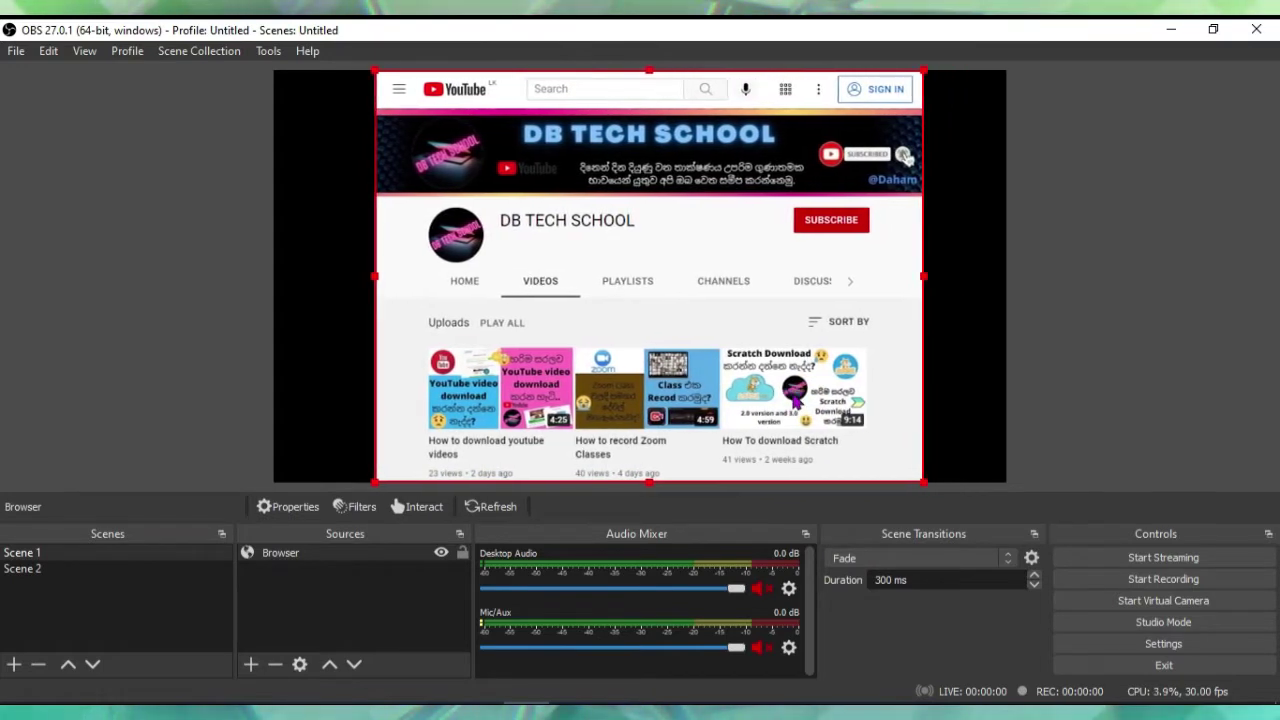
click(955, 400)
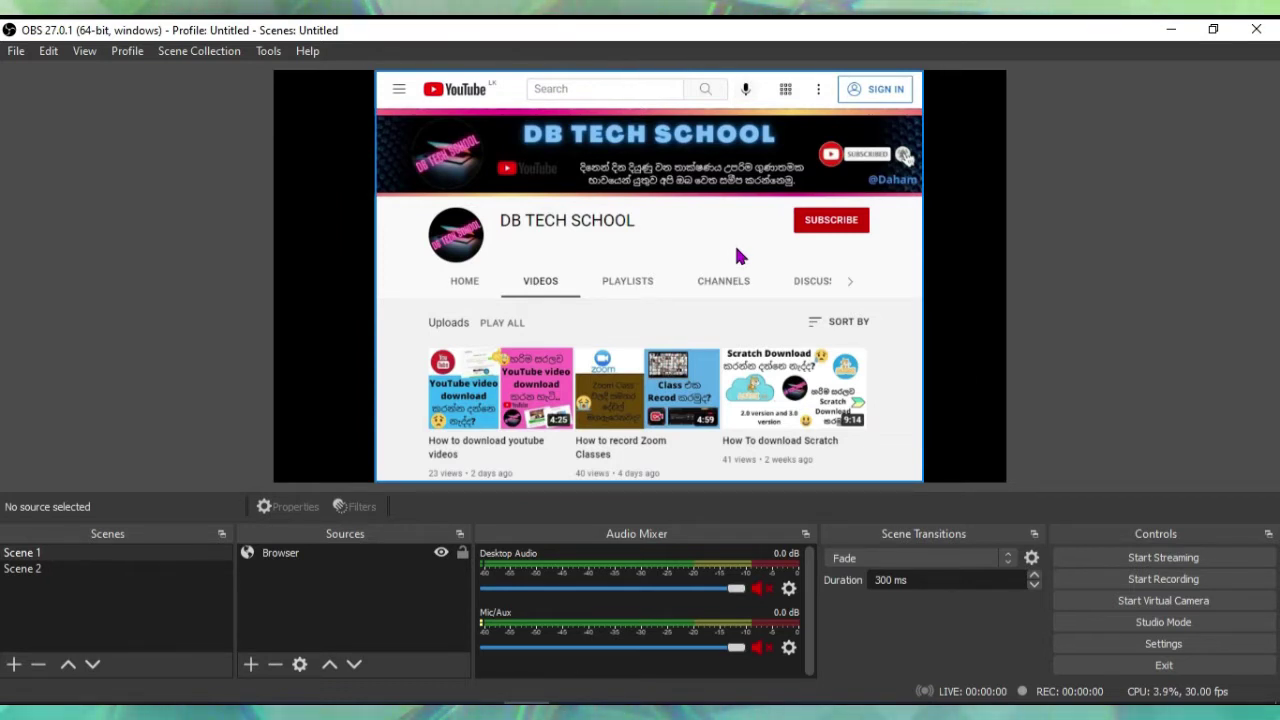
click(352, 553)
click(354, 574)
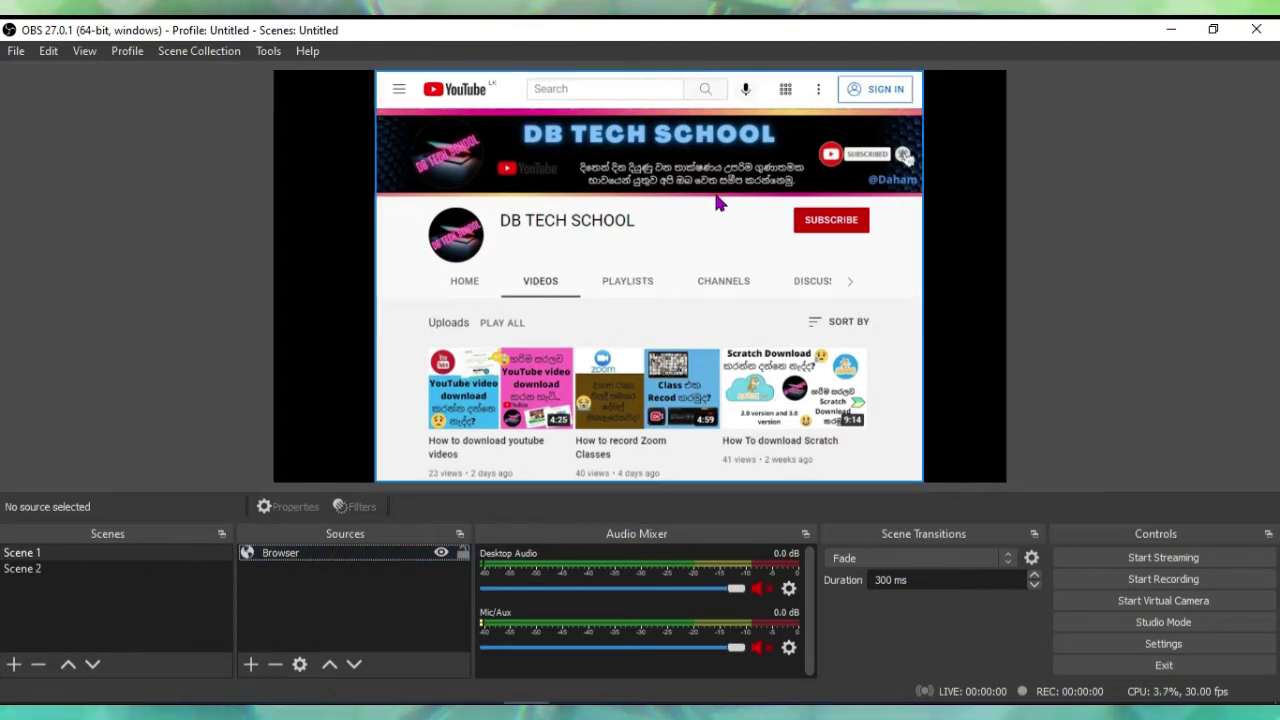
Step: Add a new visible Display Capture source to Scene 1, capturing Display 1 with the cursor included
click(261, 664)
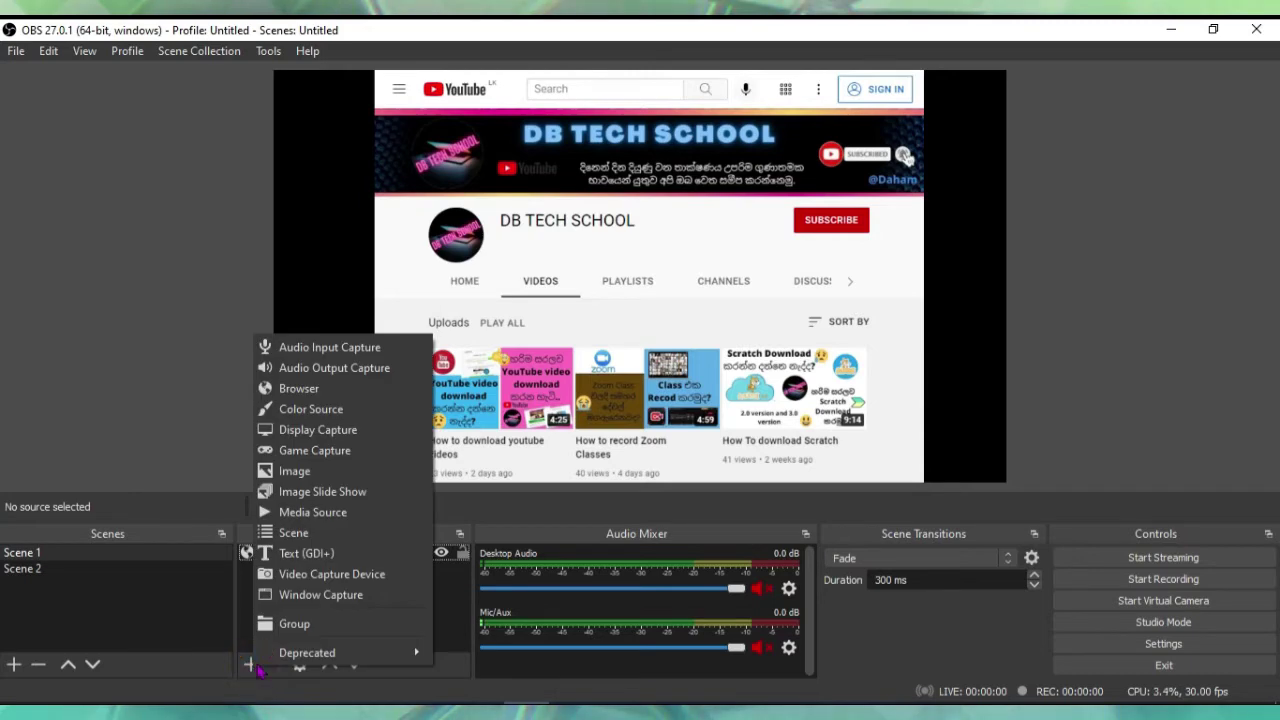
click(355, 436)
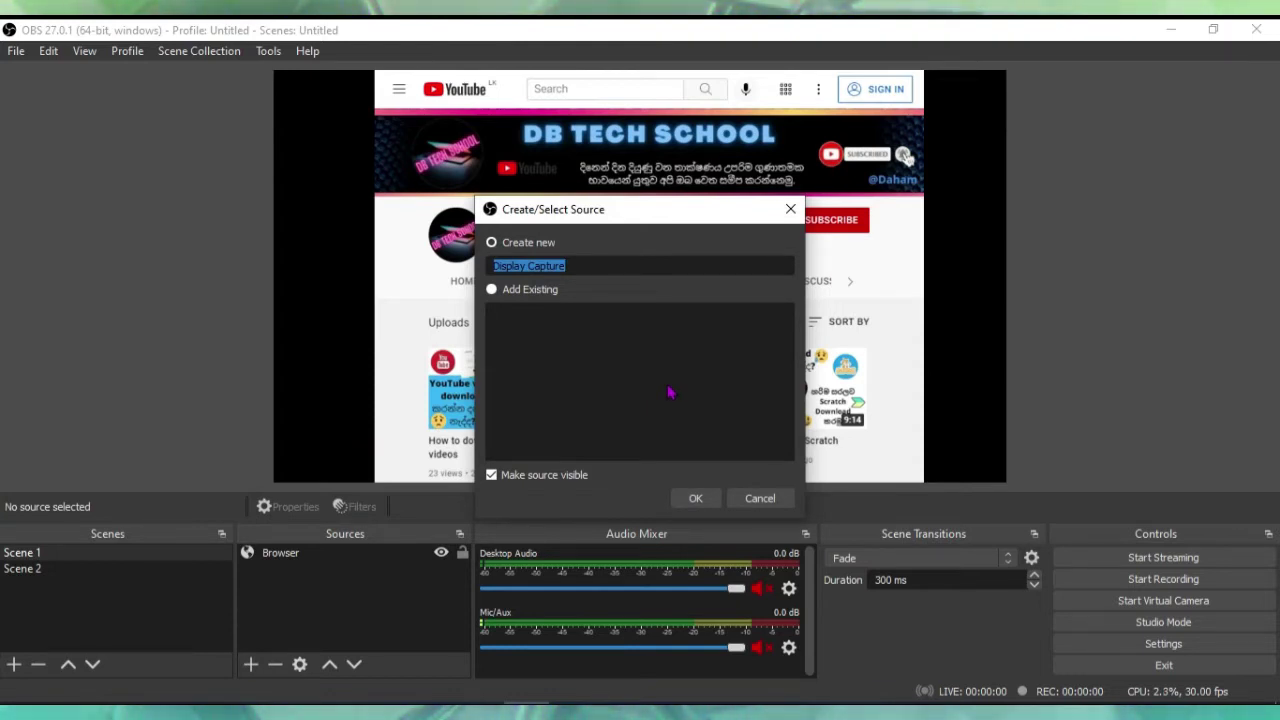
click(696, 497)
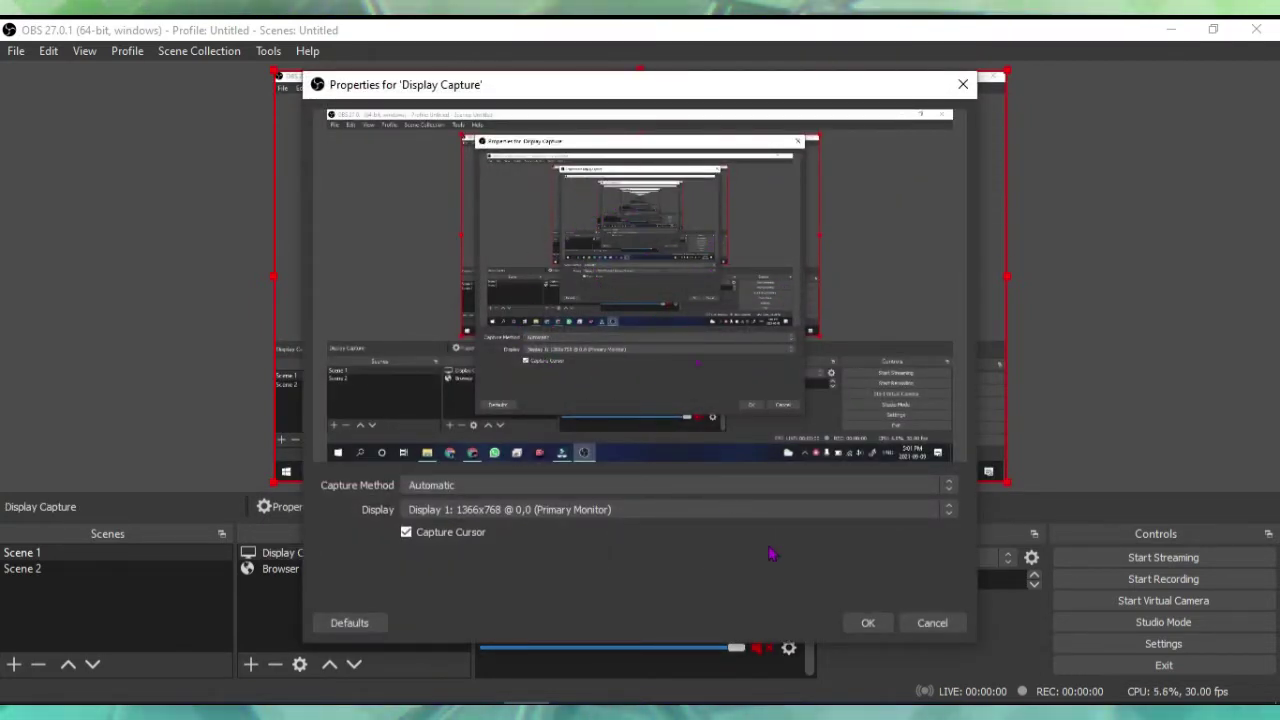
click(866, 623)
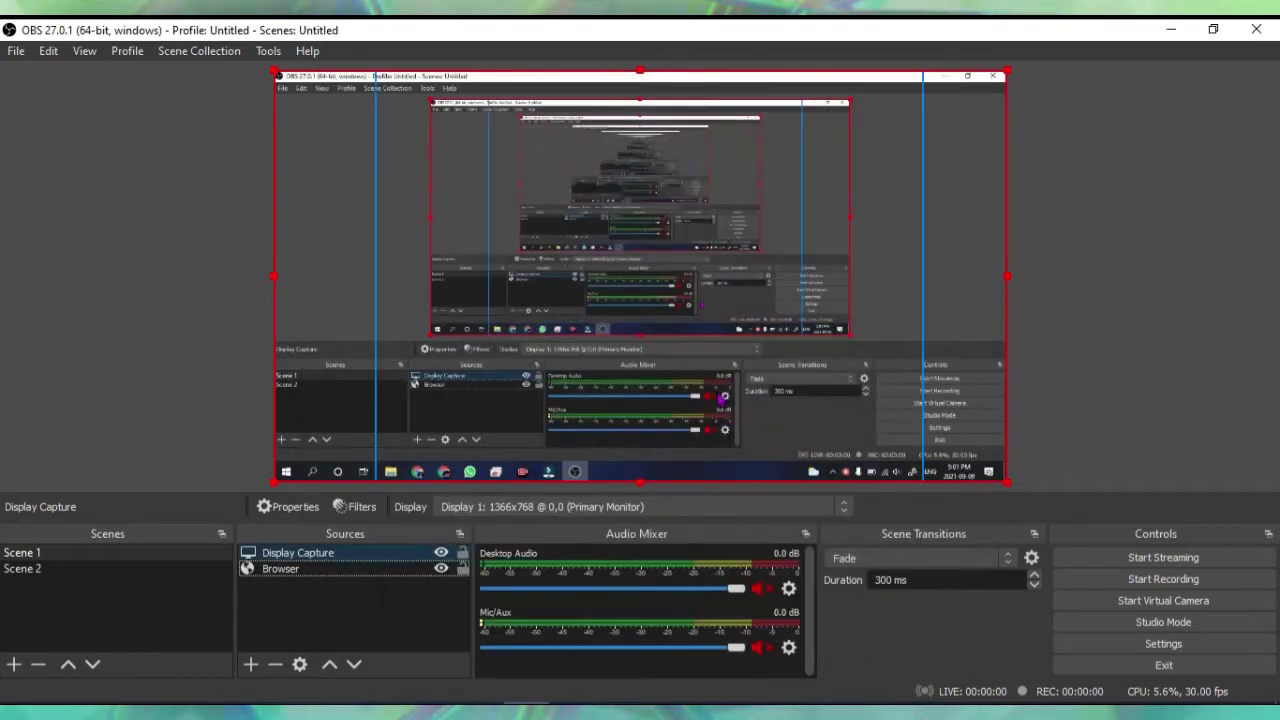
Step: Shrink the Display Capture into the canvas's lower-left area and reposition the Browser source partly over the canvas's right side
click(702, 376)
drag(702, 376, 1278, 328)
drag(1113, 304, 1191, 331)
click(806, 251)
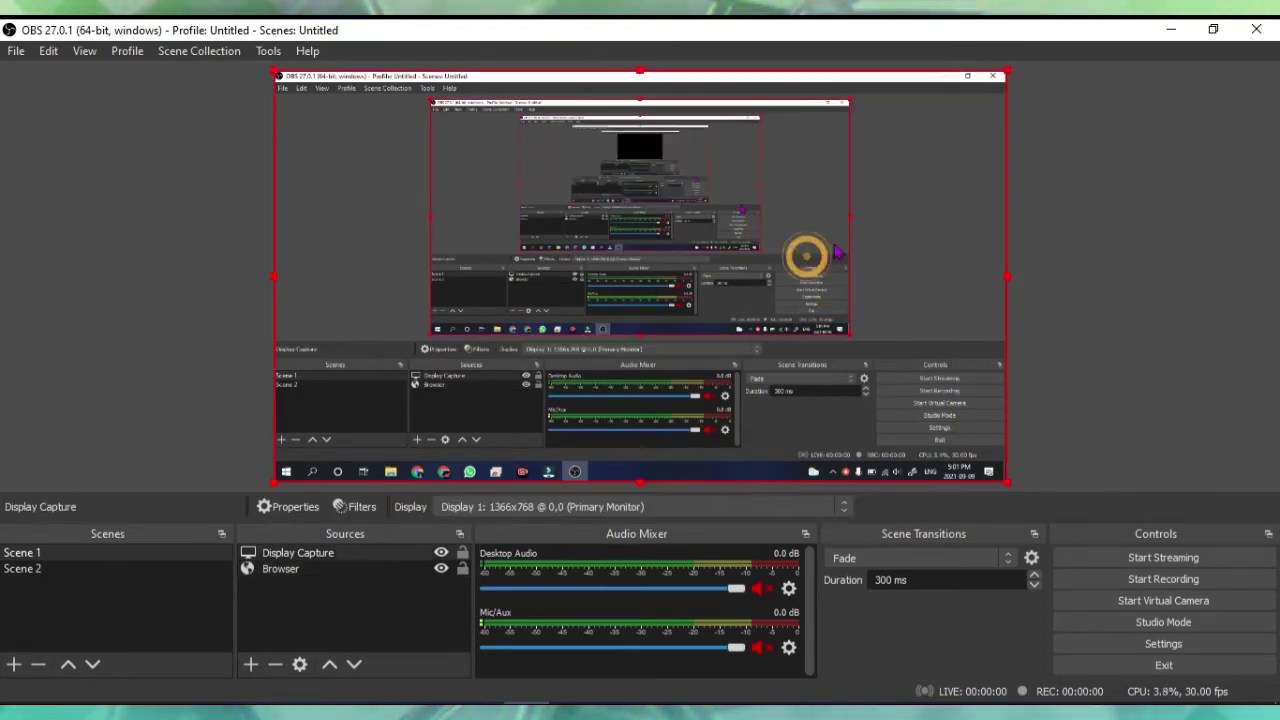
drag(1008, 68, 748, 216)
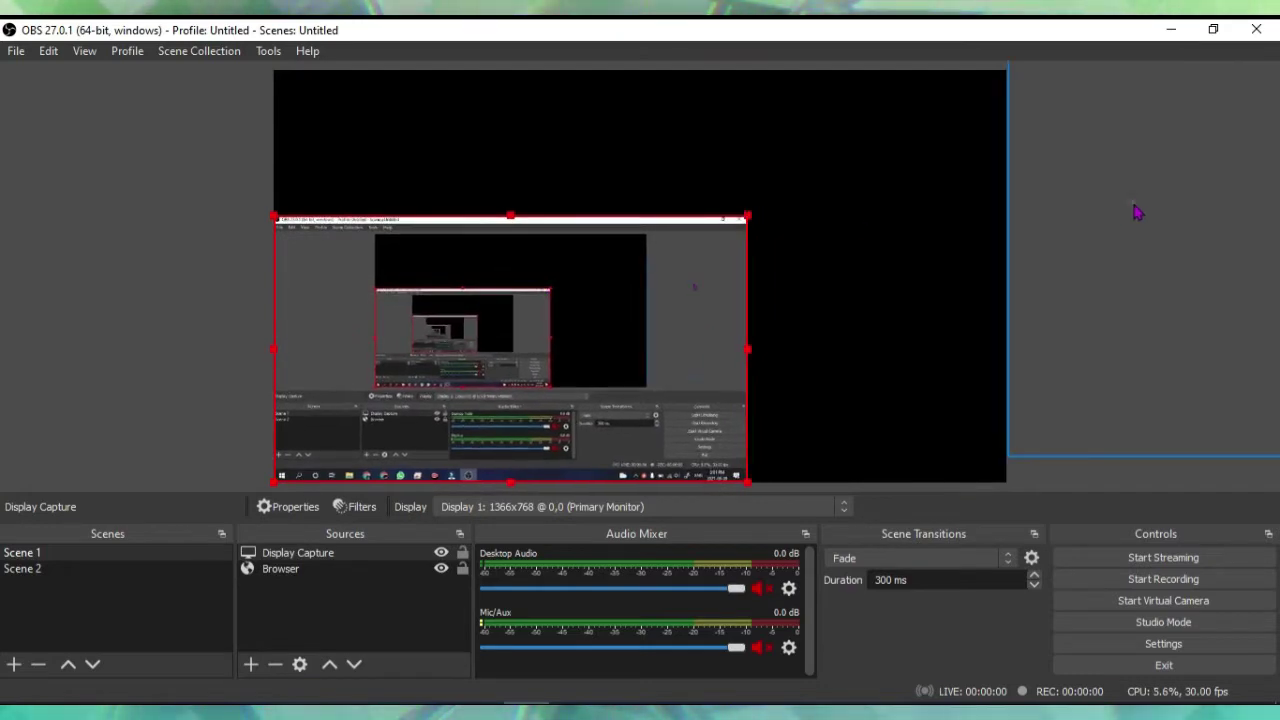
drag(1134, 211, 835, 270)
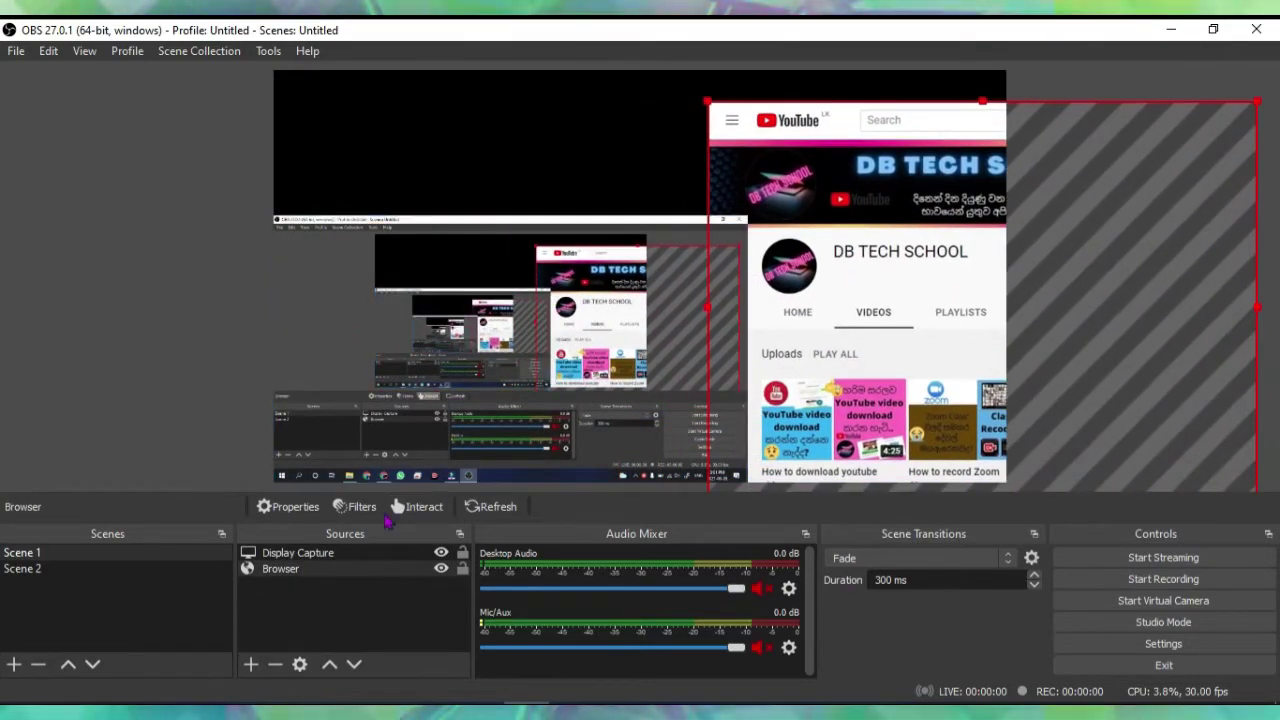
Step: Remove the Browser source from Scene 1
click(335, 570)
key(Delete)
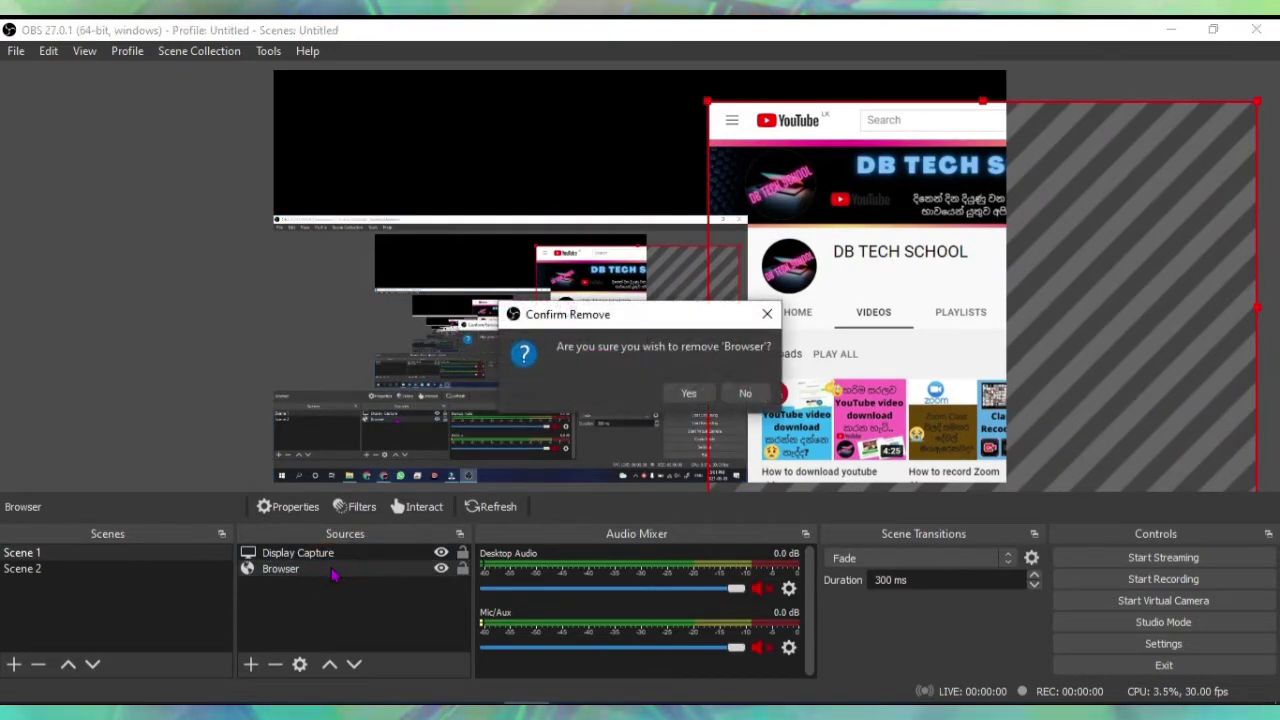
key(Return)
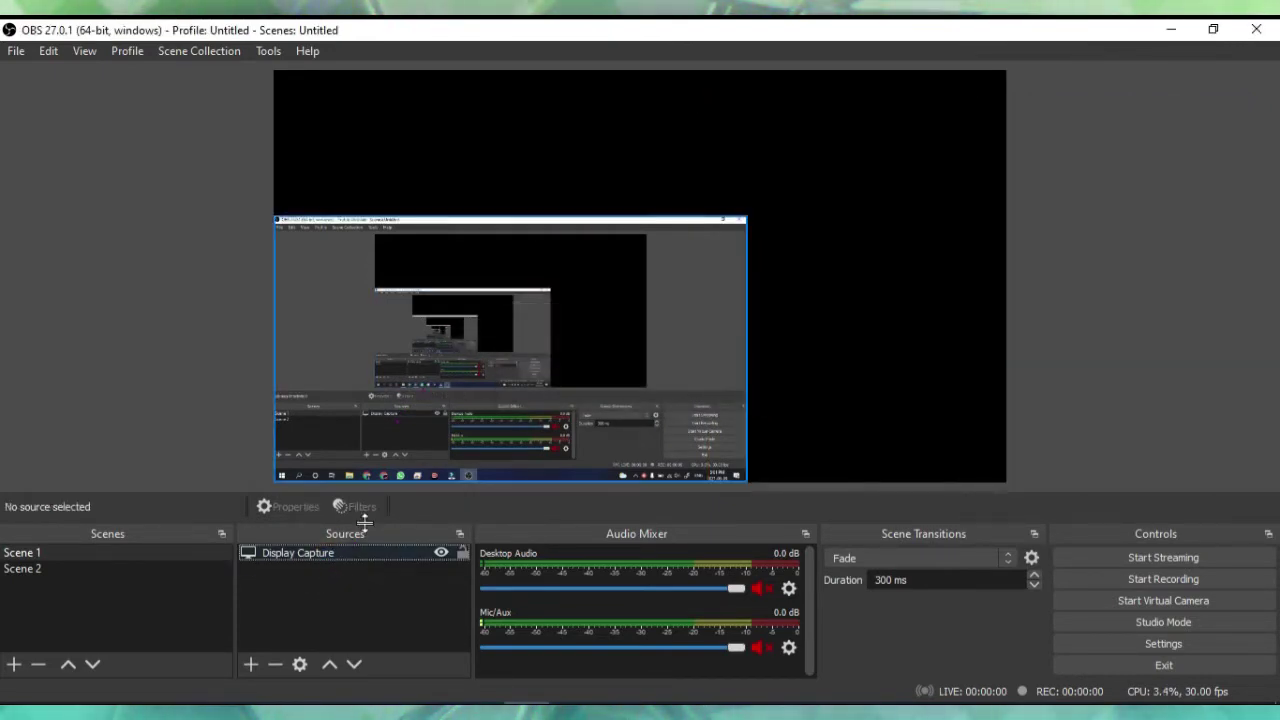
Step: Move the Display Capture from the canvas's lower-left corner to its upper middle and deselect it
key(Down)
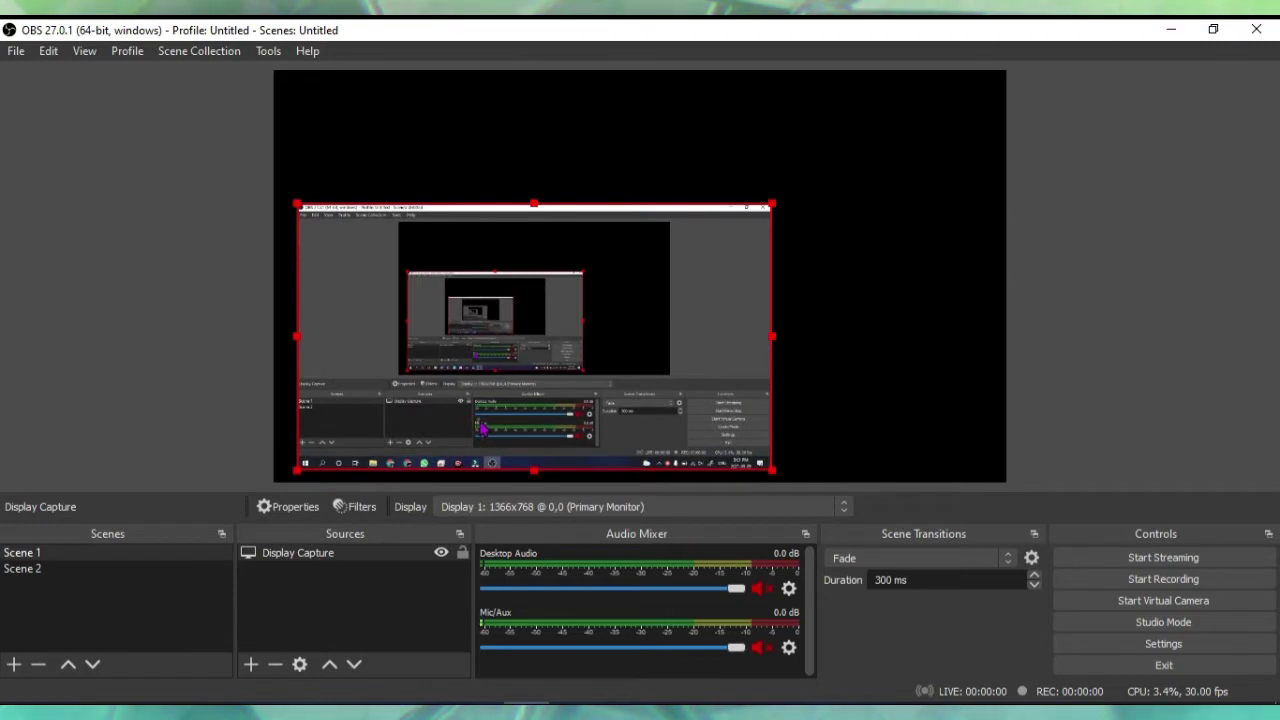
drag(482, 428, 586, 388)
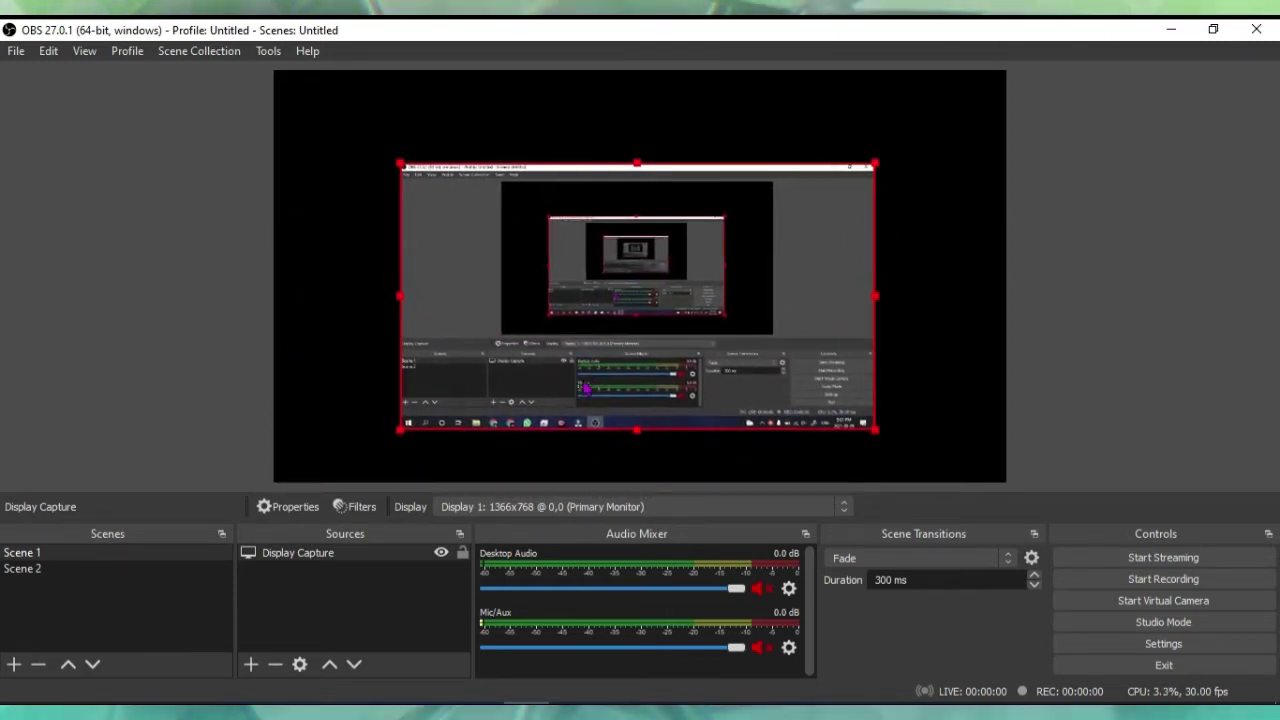
click(253, 664)
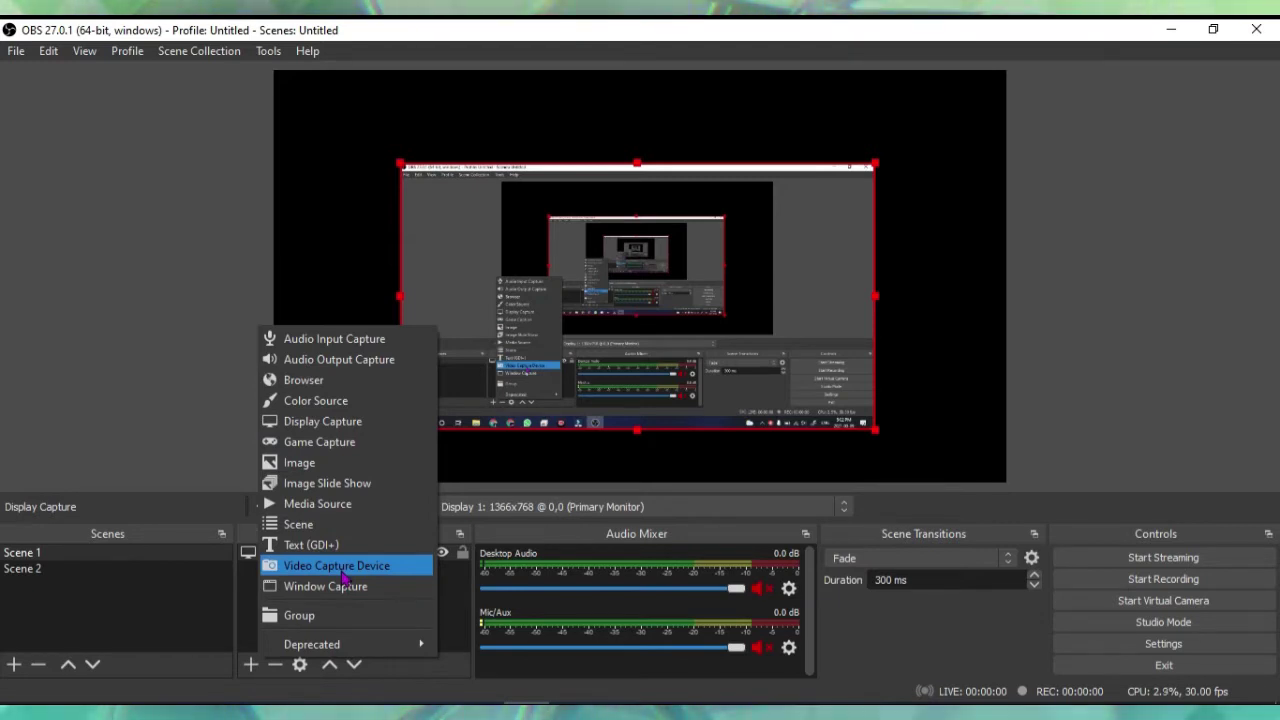
click(590, 436)
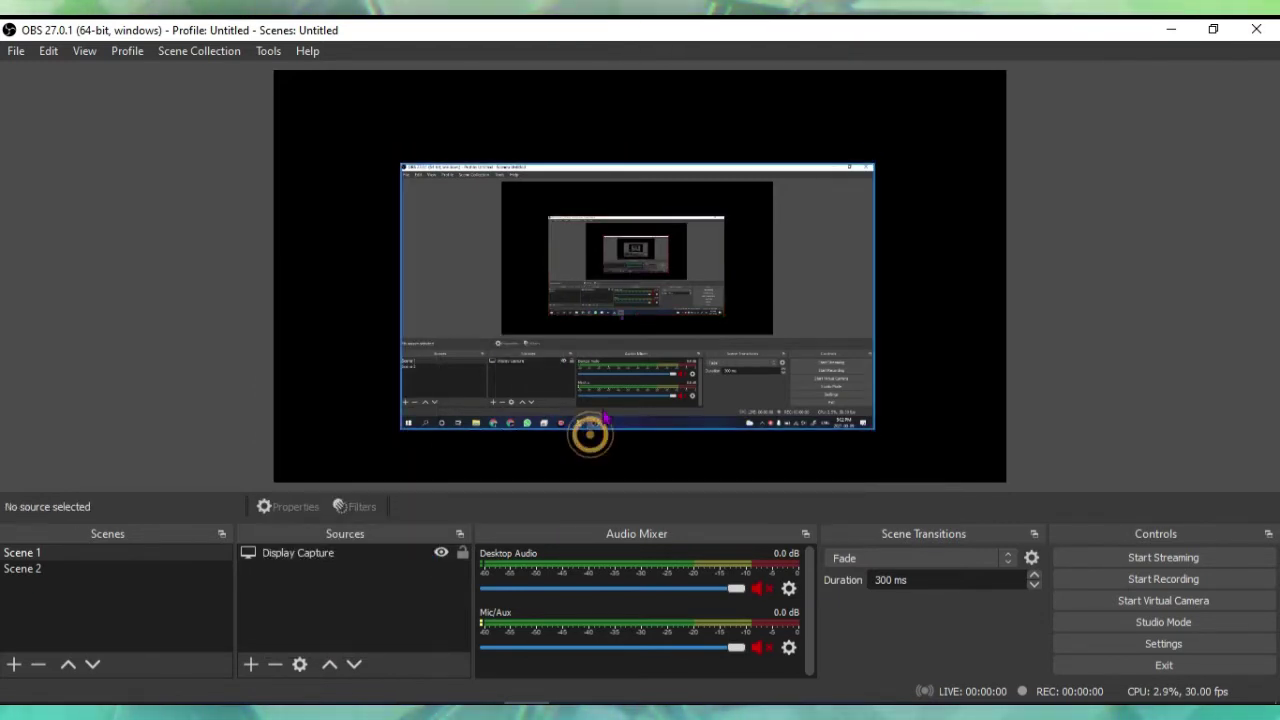
drag(600, 414, 610, 357)
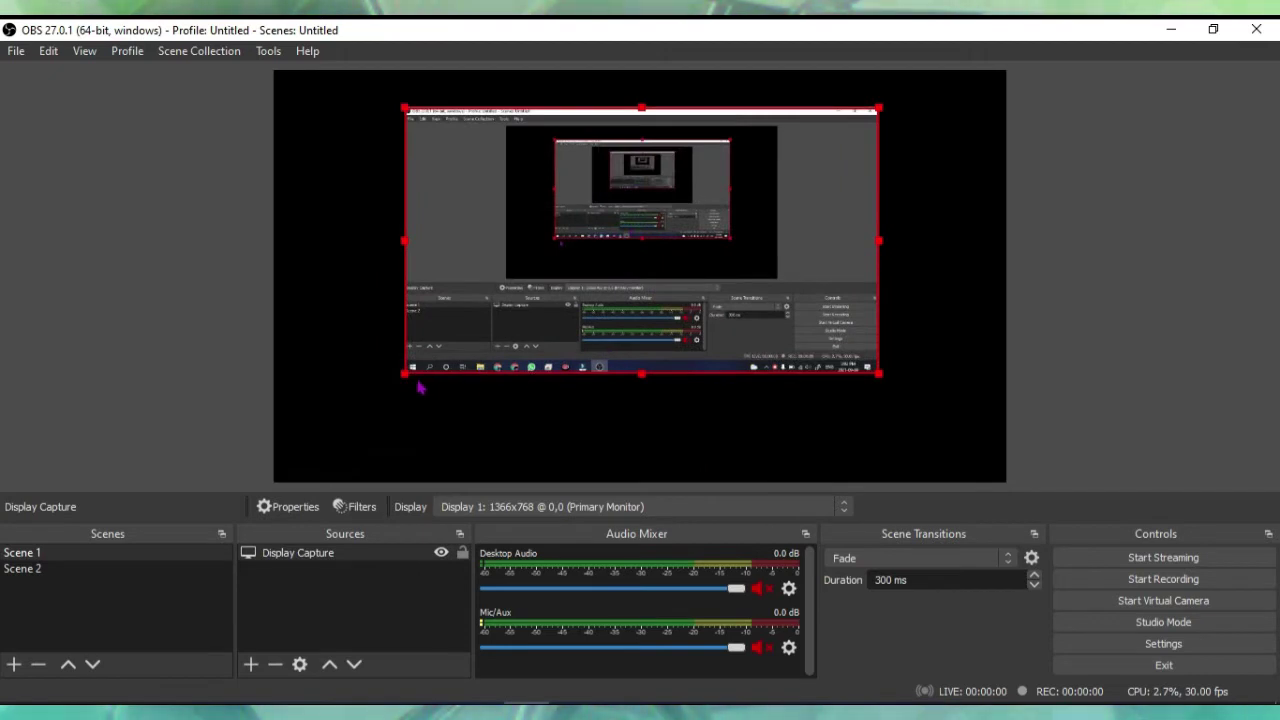
click(405, 380)
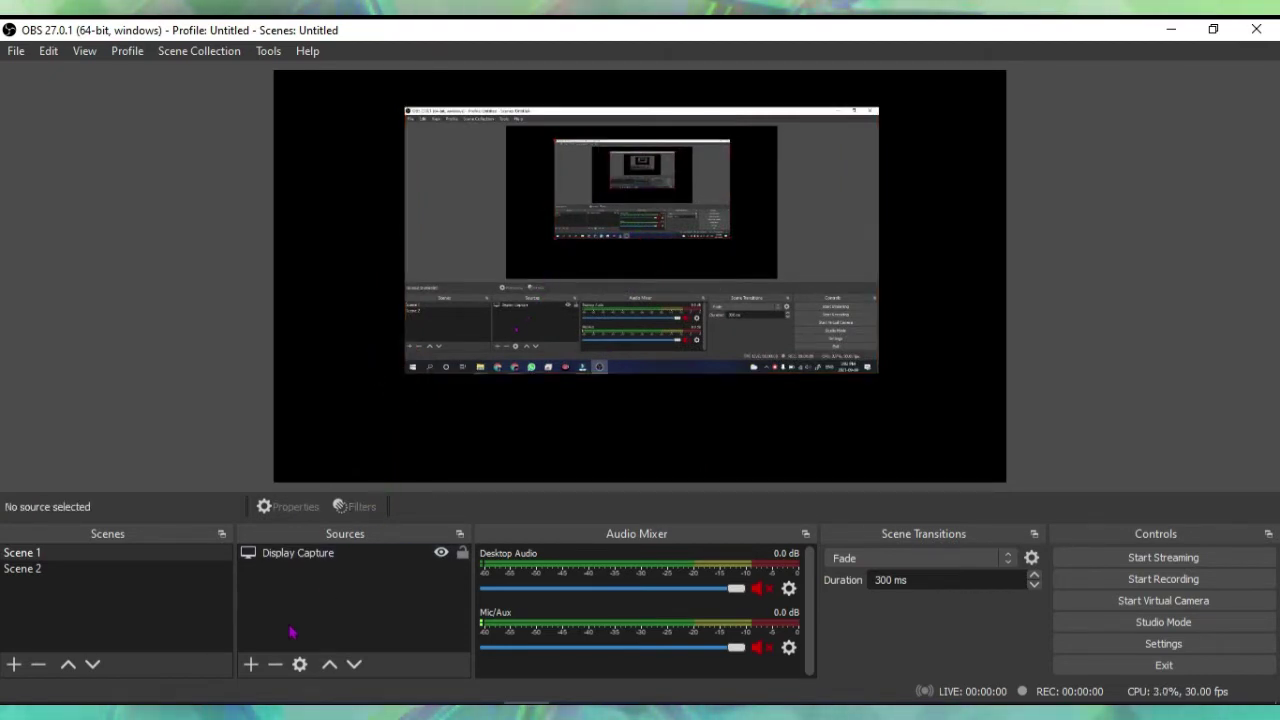
Step: Add a new visible Image source named Image using Screenshot_2021-07-31_213013-removebg-preview.png from the Downloads folder
click(250, 665)
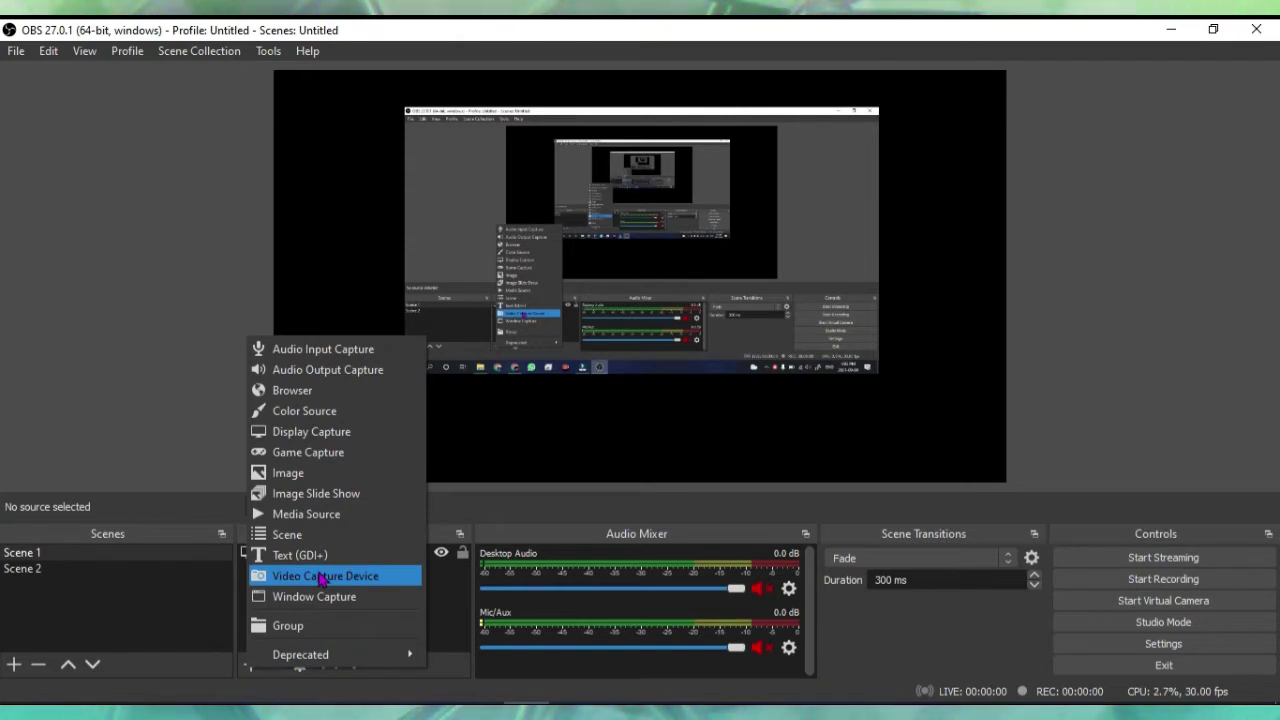
click(321, 474)
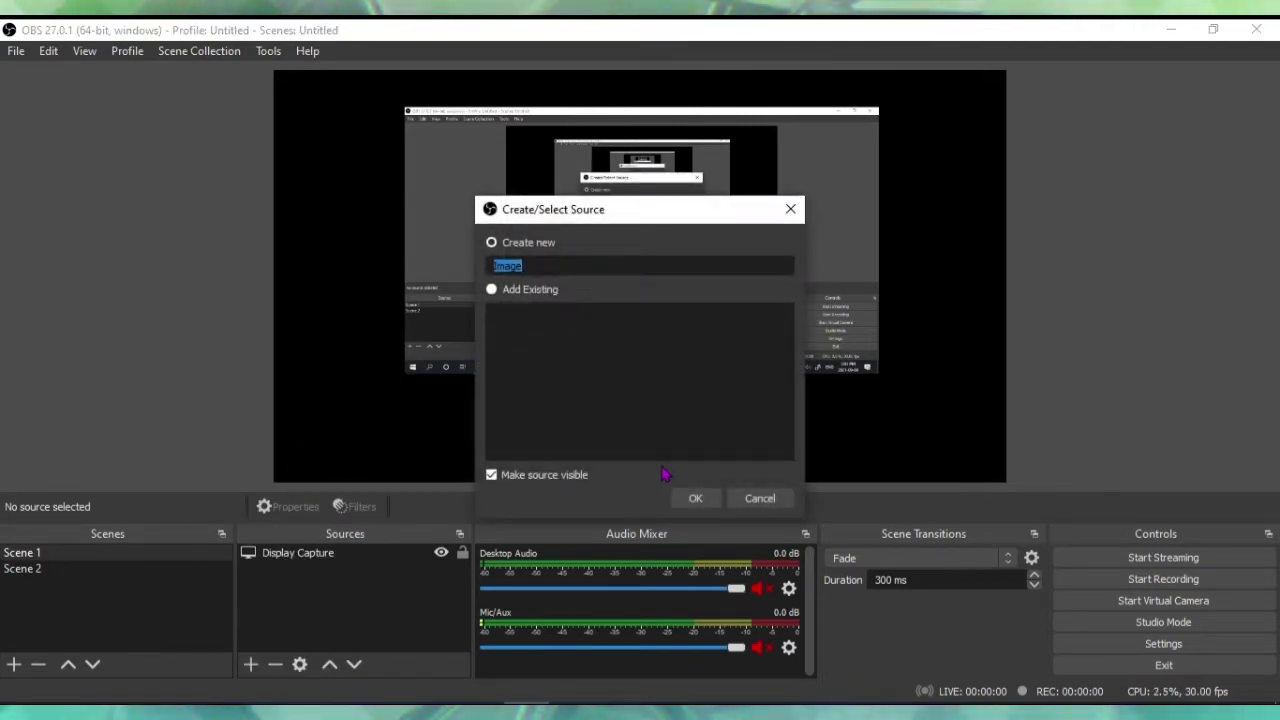
click(700, 498)
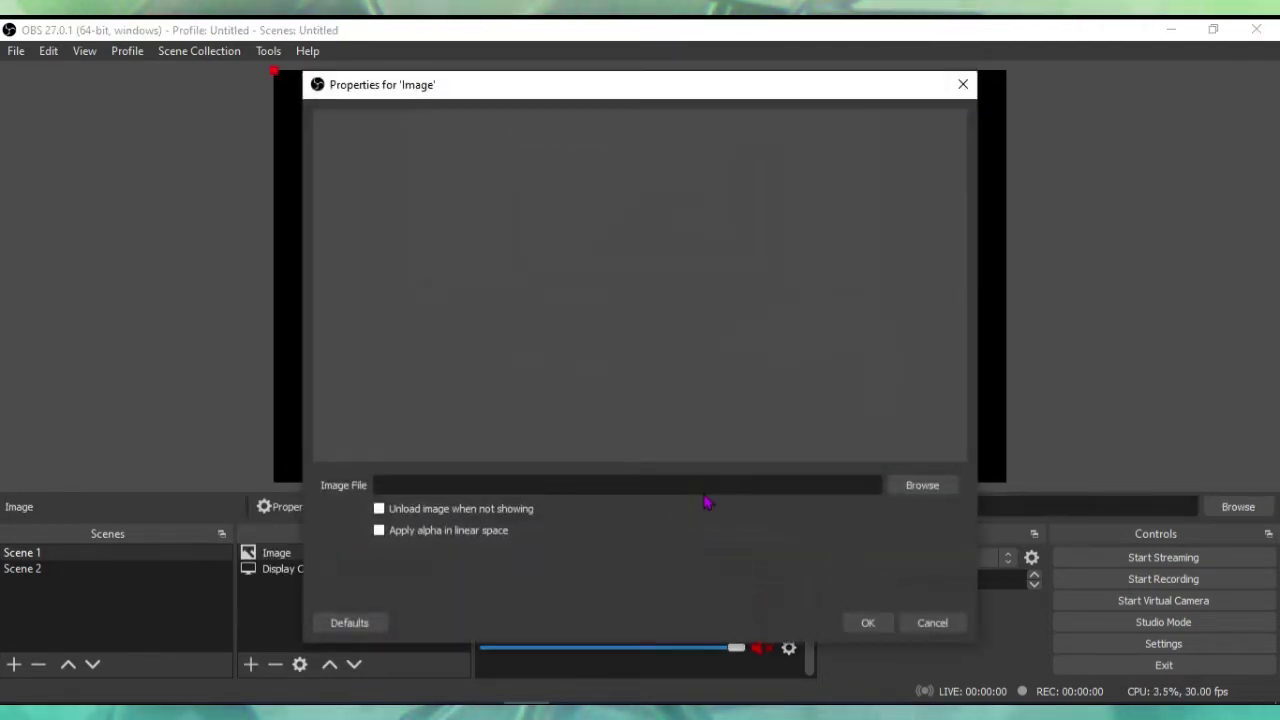
click(908, 490)
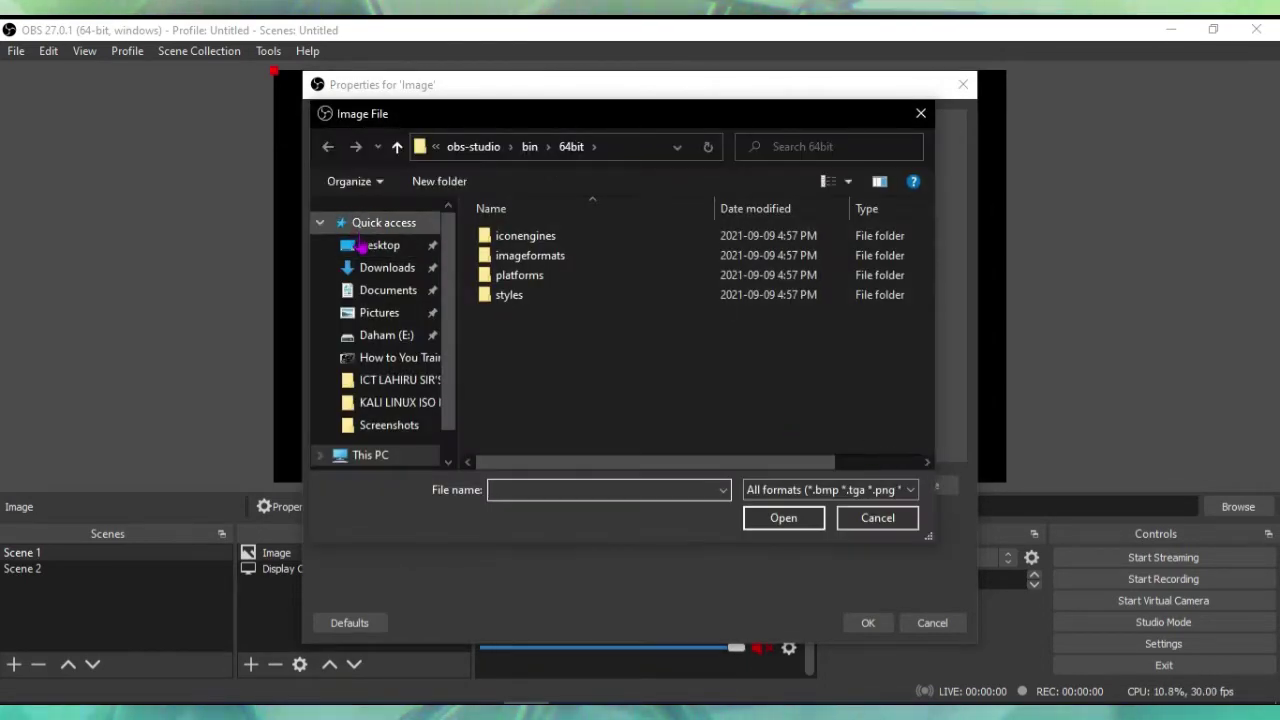
click(385, 267)
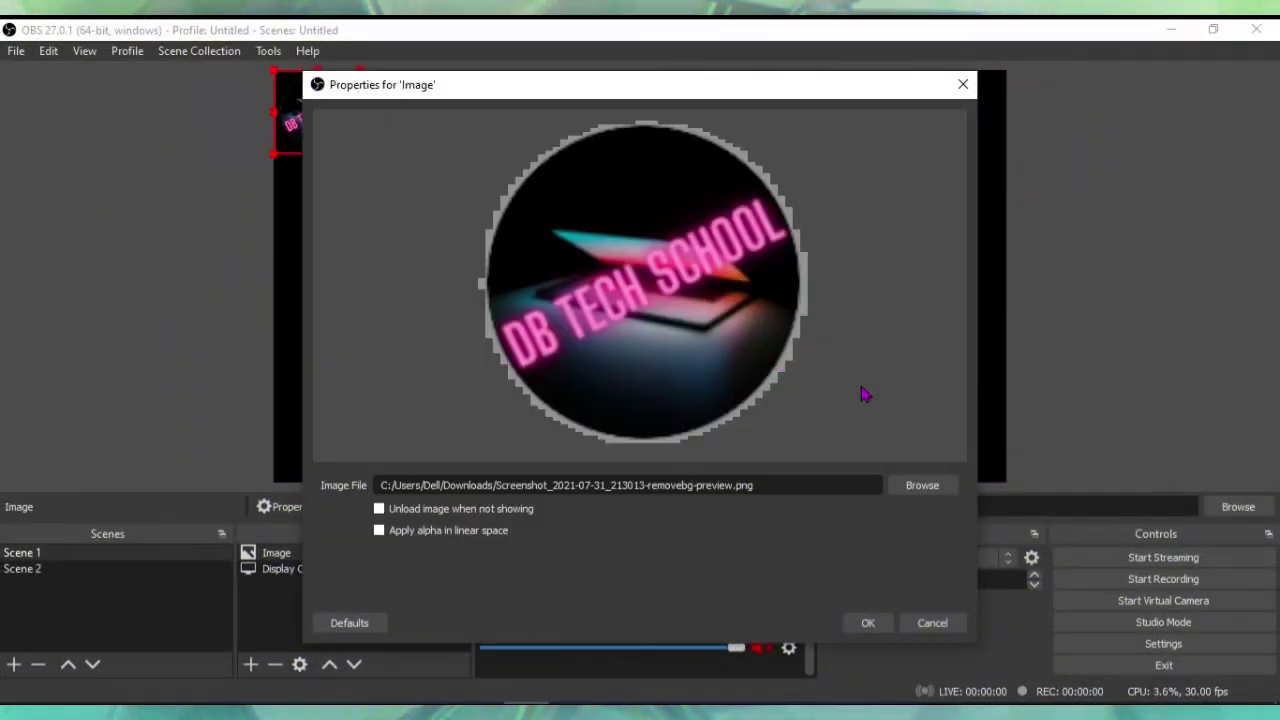
click(864, 632)
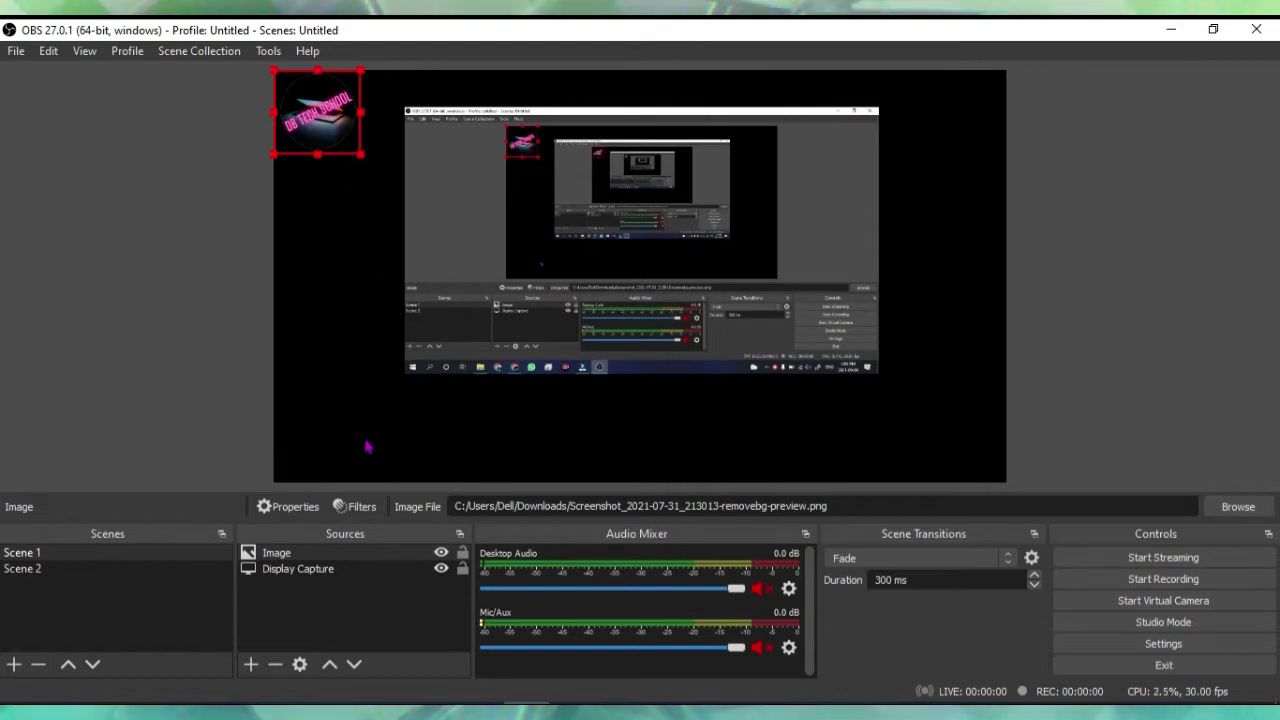
Step: Remove the Display Capture source from Scene 1
click(282, 570)
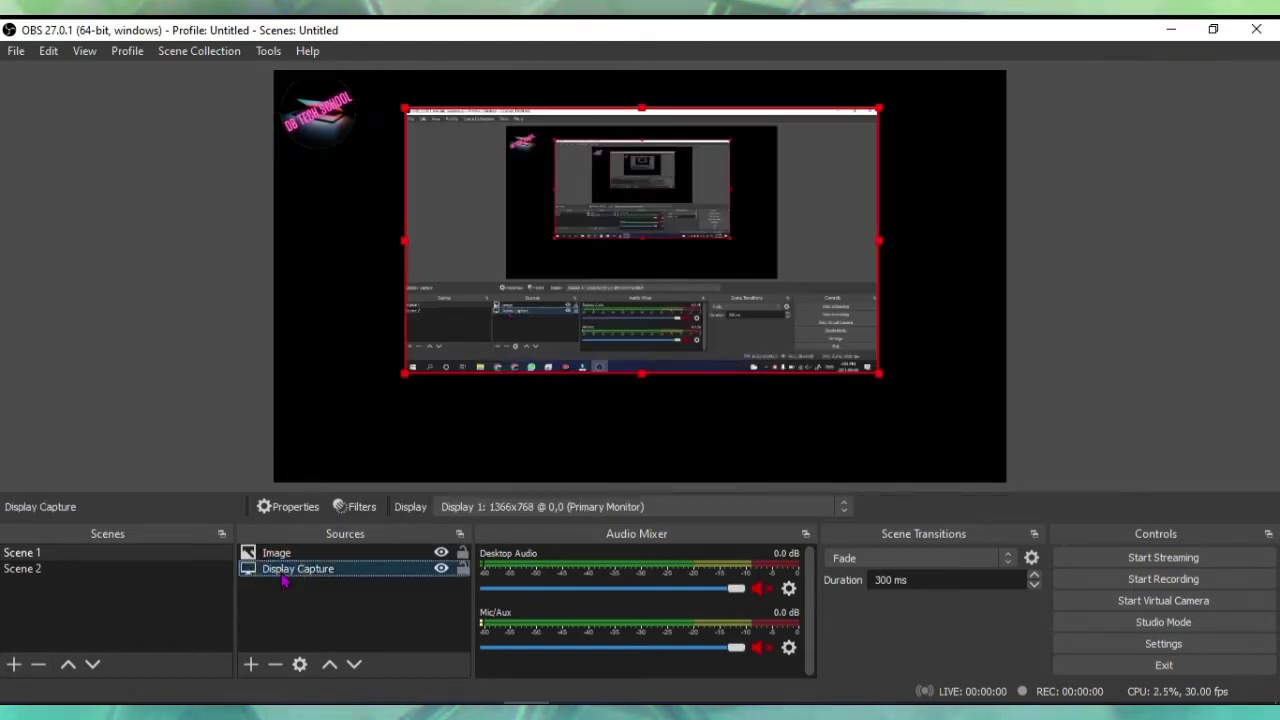
key(Delete)
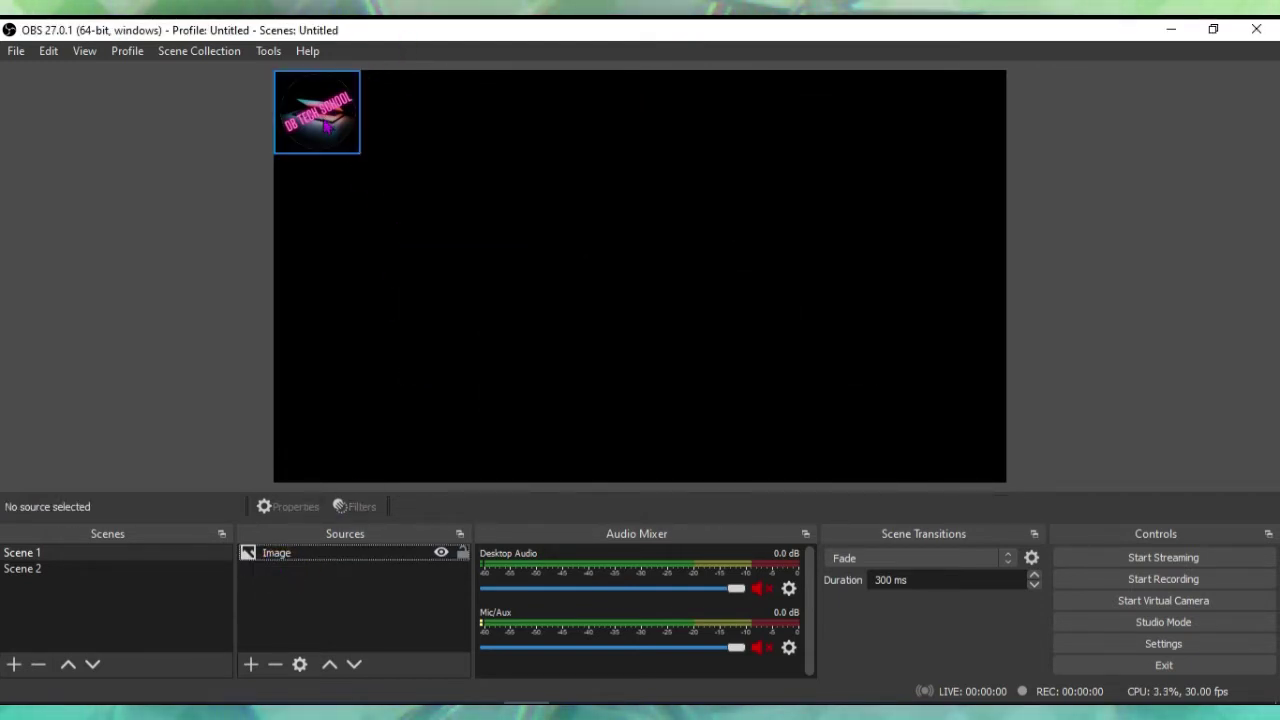
Step: Enlarge the channel logo image to most of the canvas height and move it near the canvas centre
click(325, 127)
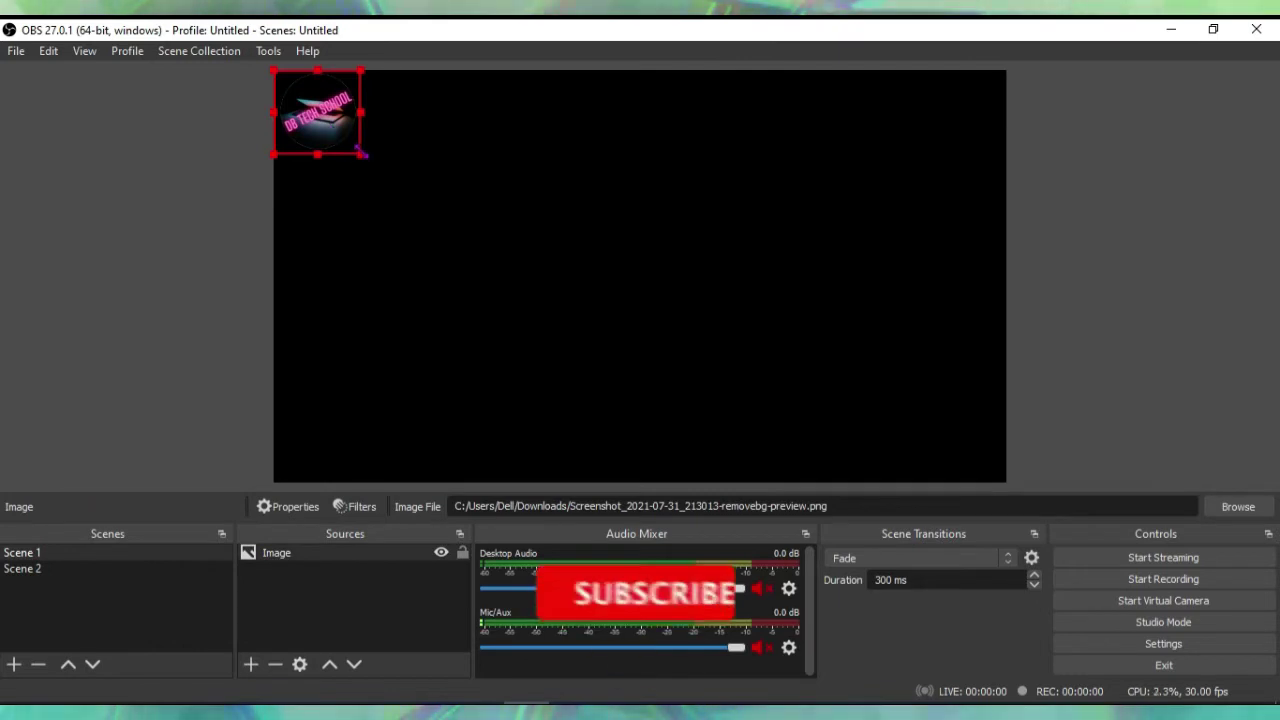
drag(362, 153, 631, 357)
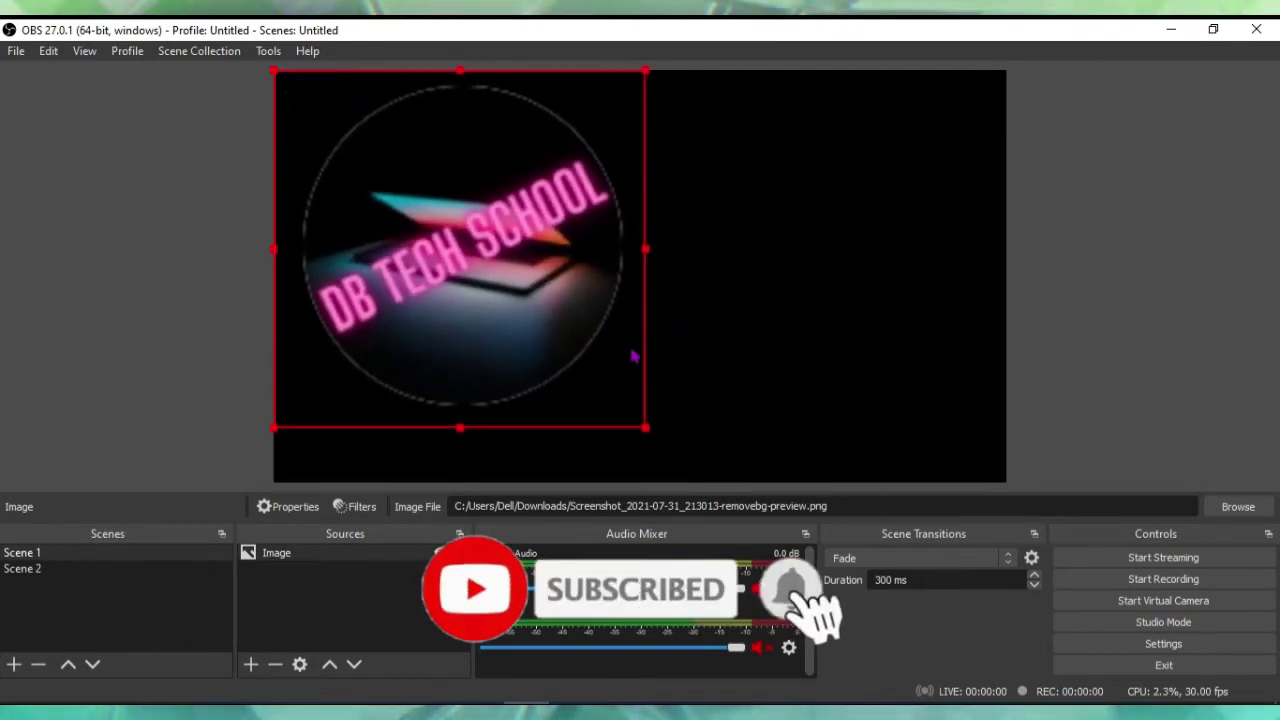
drag(389, 215, 550, 234)
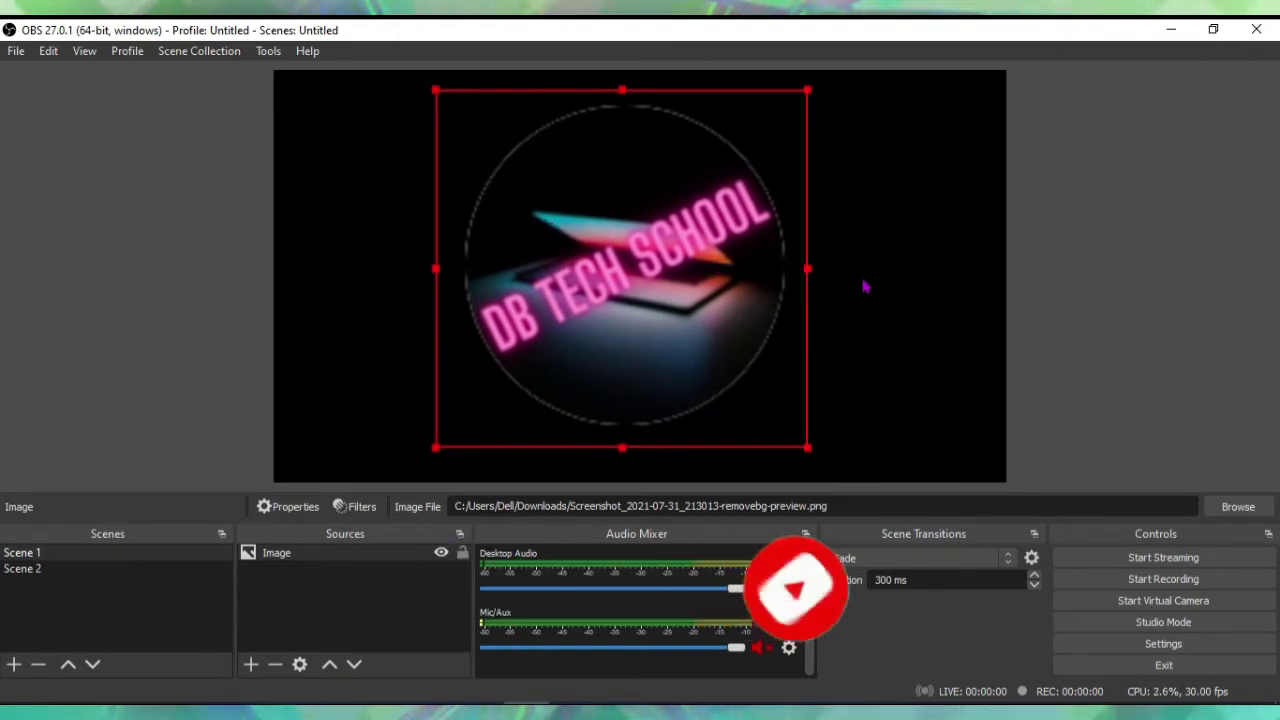
drag(860, 287, 801, 381)
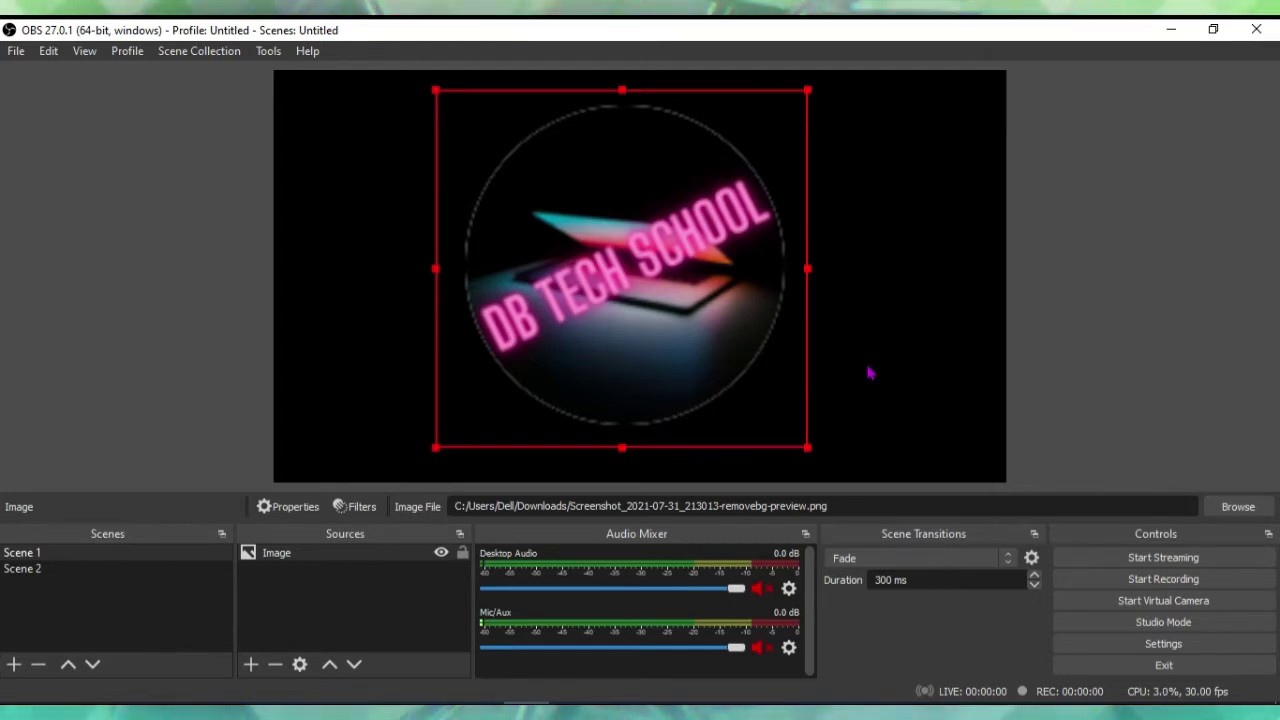
Step: Remove the Image source from Scene 1 and create a new visible source named Image Slide Show
key(Delete)
key(Return)
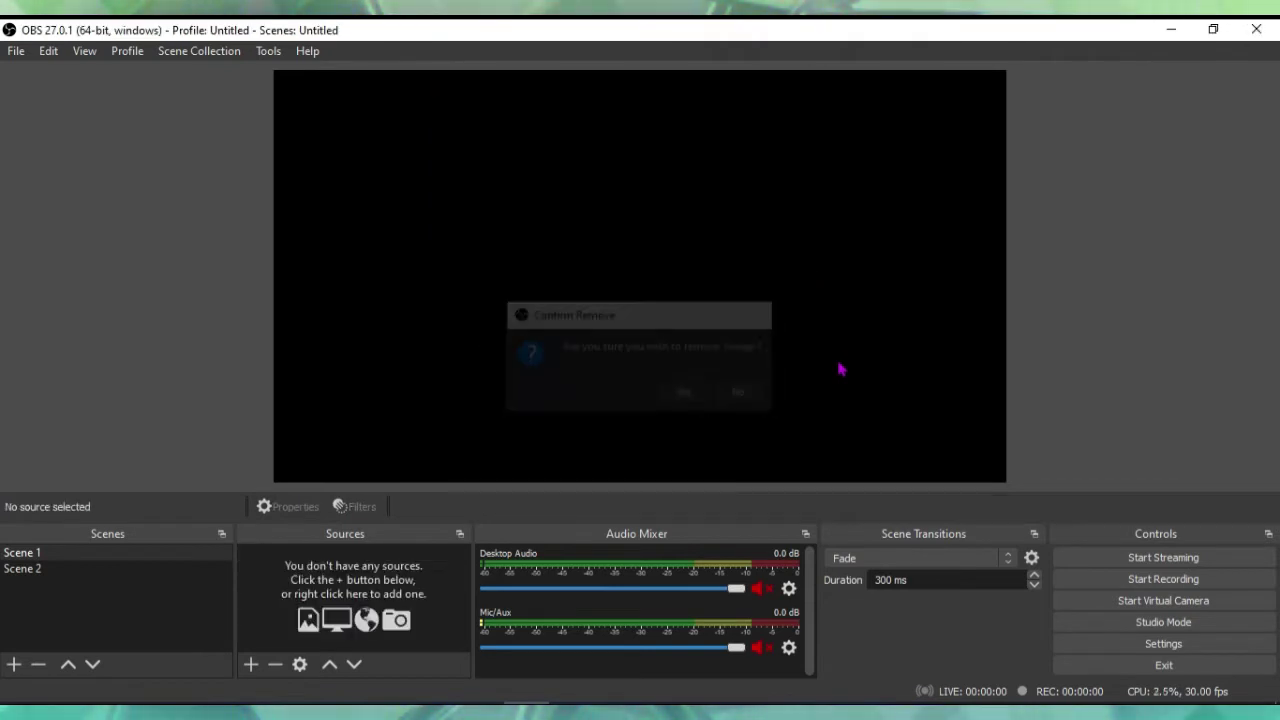
click(251, 665)
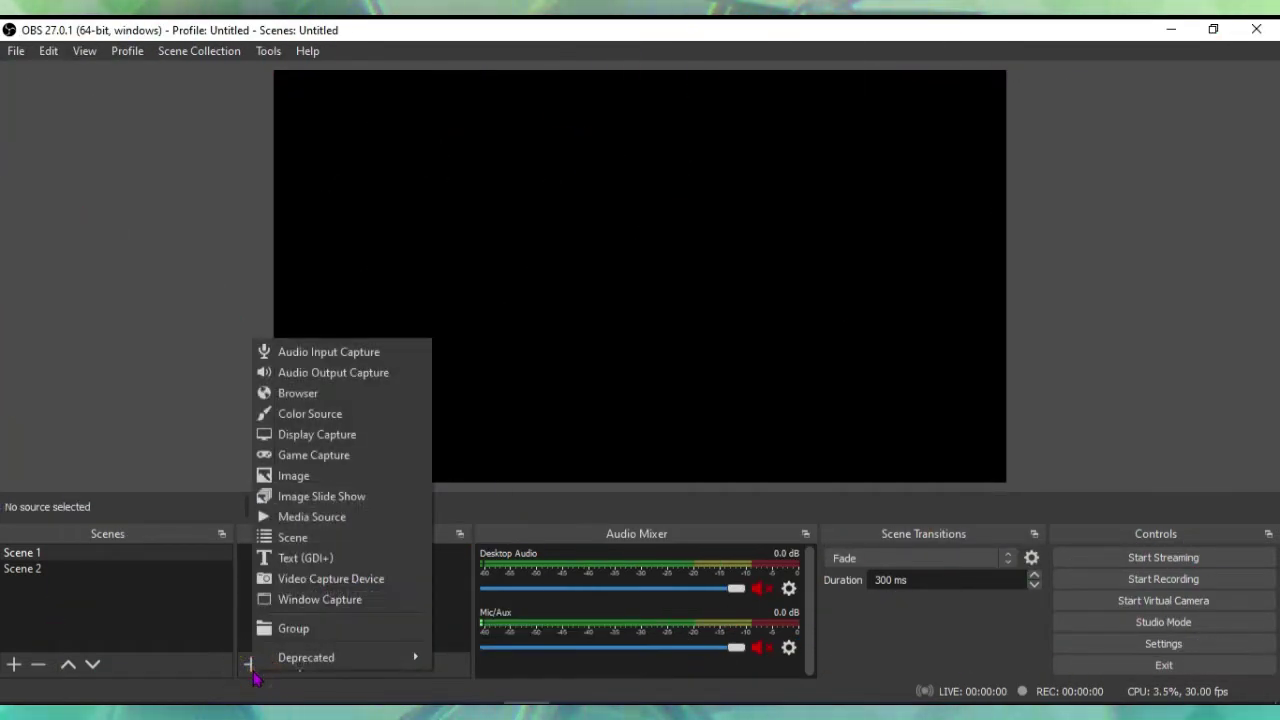
click(368, 498)
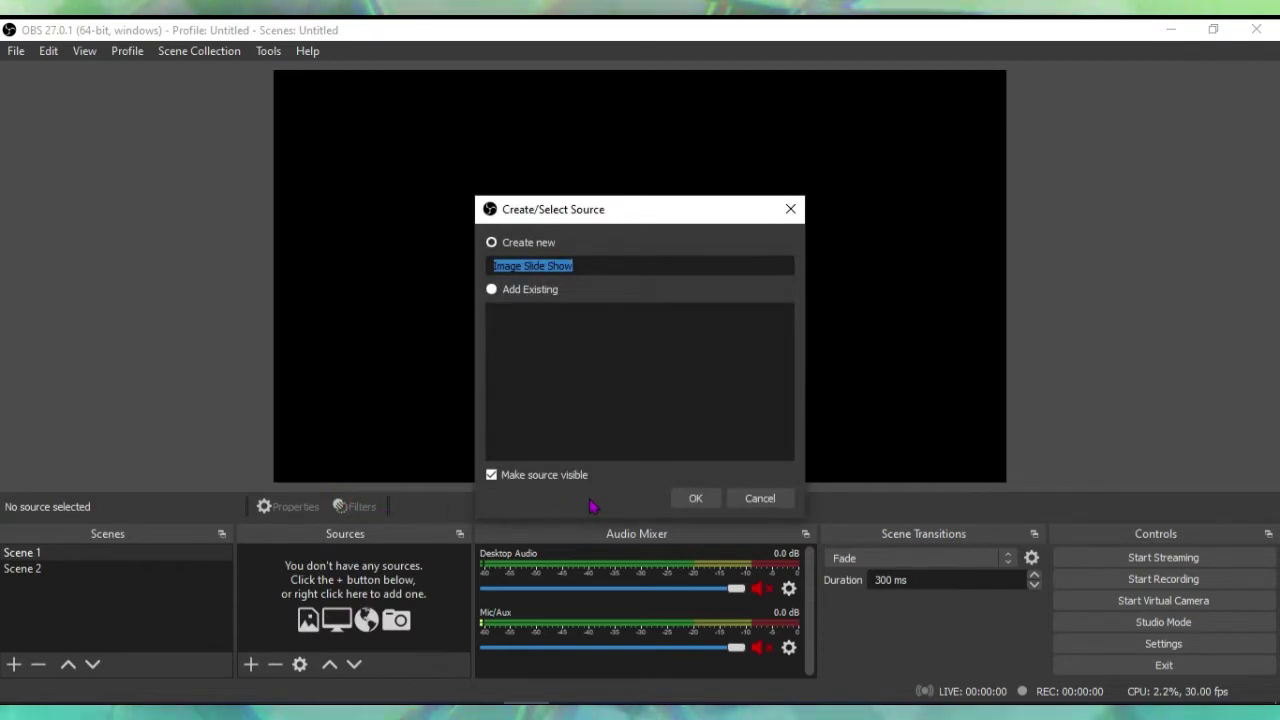
click(714, 497)
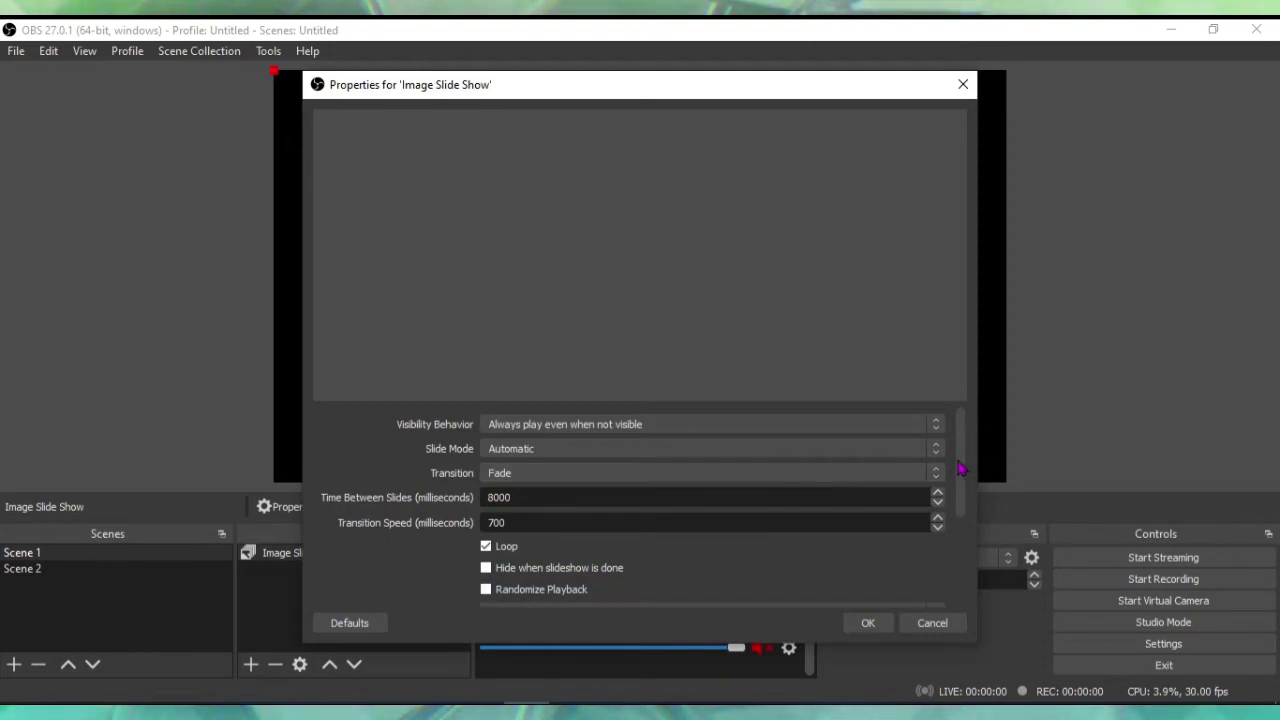
Step: Add the YouTube video download and OBS Studio JPG images from the Downloads folder to the slide show and accept its properties
drag(957, 460, 970, 566)
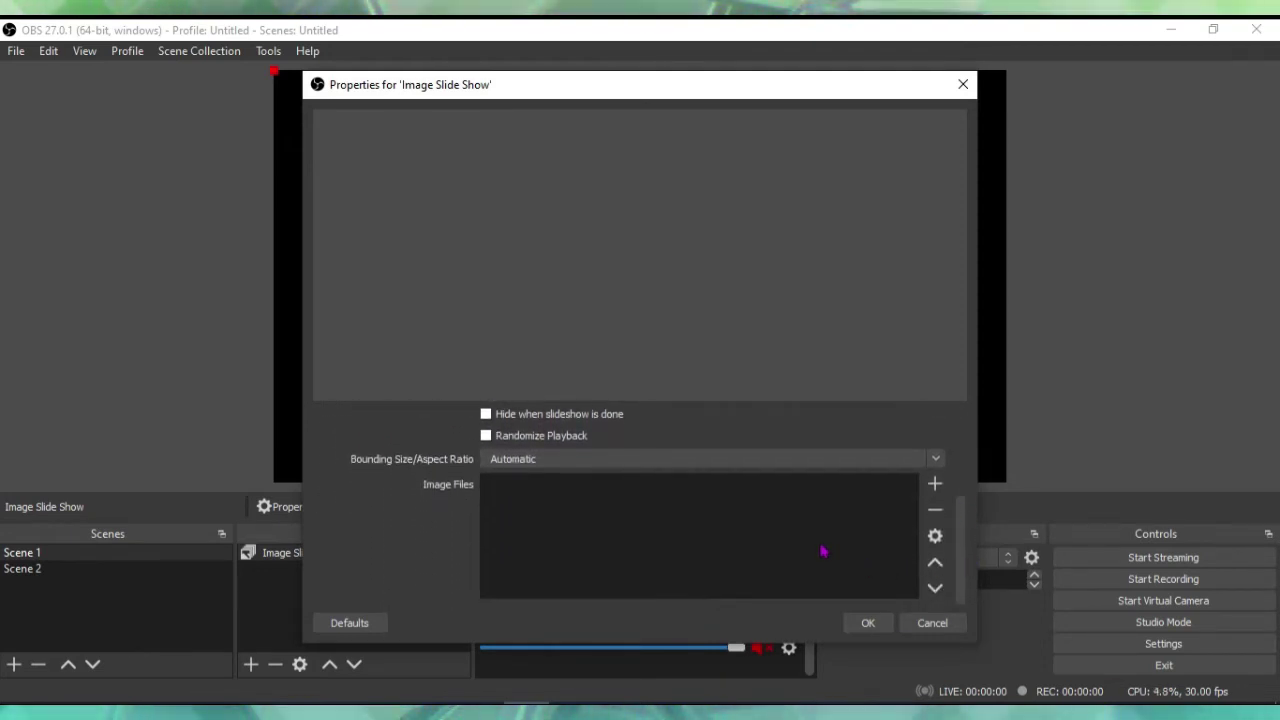
click(935, 484)
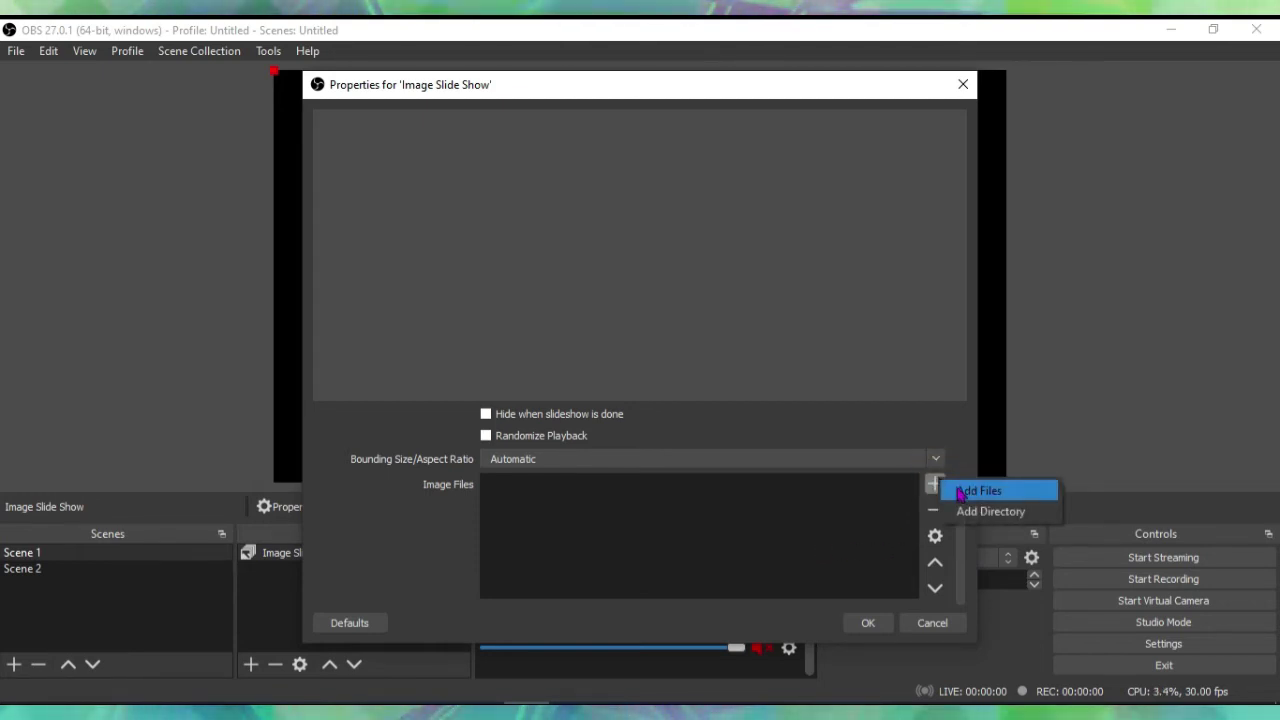
click(958, 490)
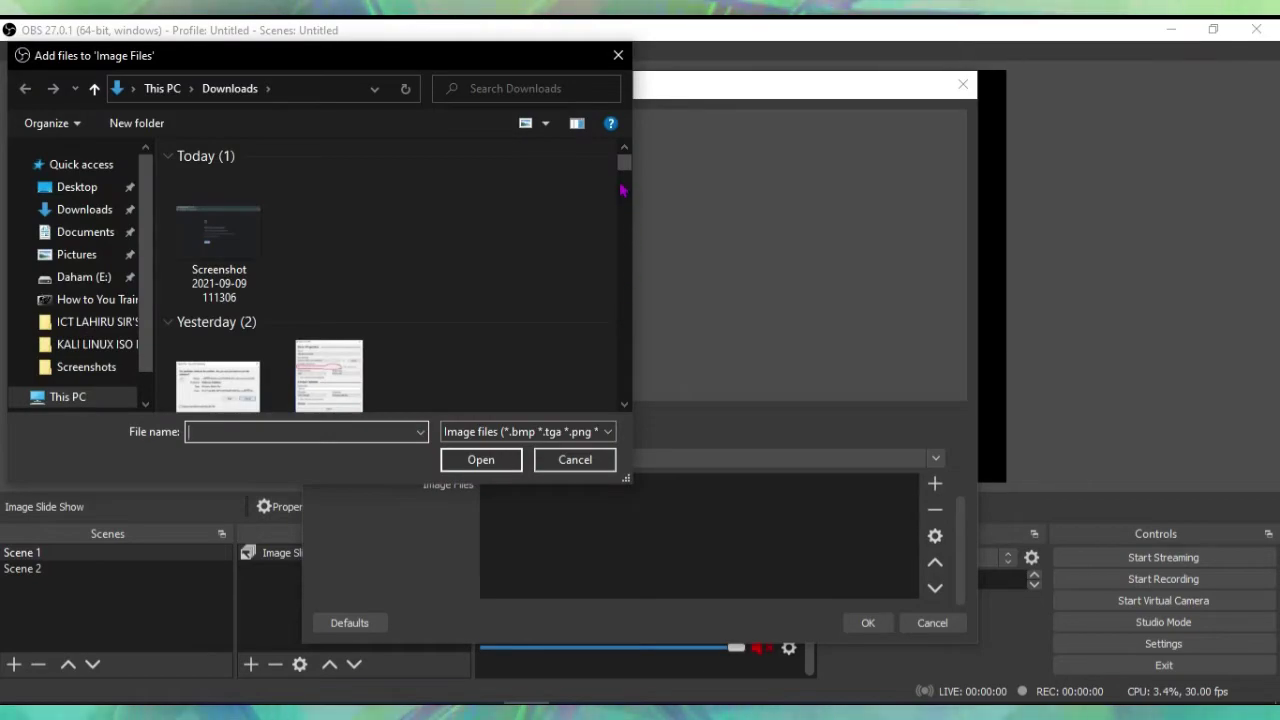
mouse_move(622, 178)
mouse_down()
mouse_move(622, 218)
mouse_move(622, 203)
mouse_up()
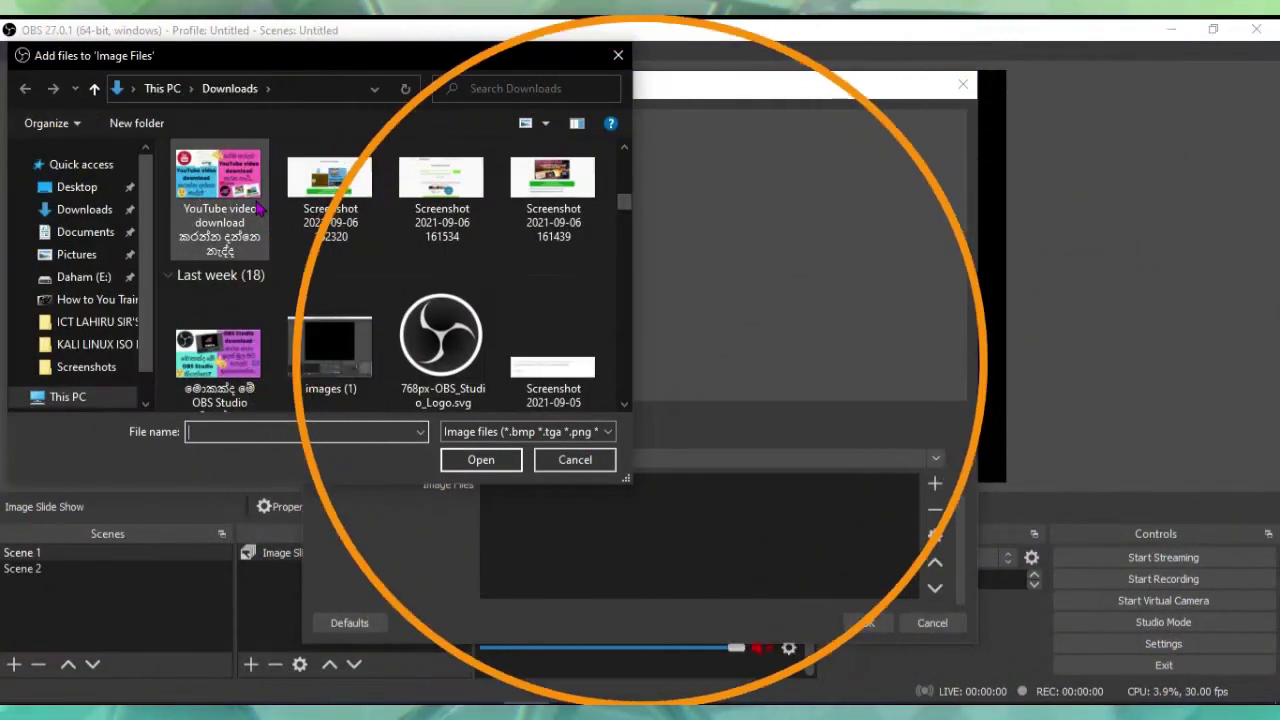
click(229, 214)
click(481, 459)
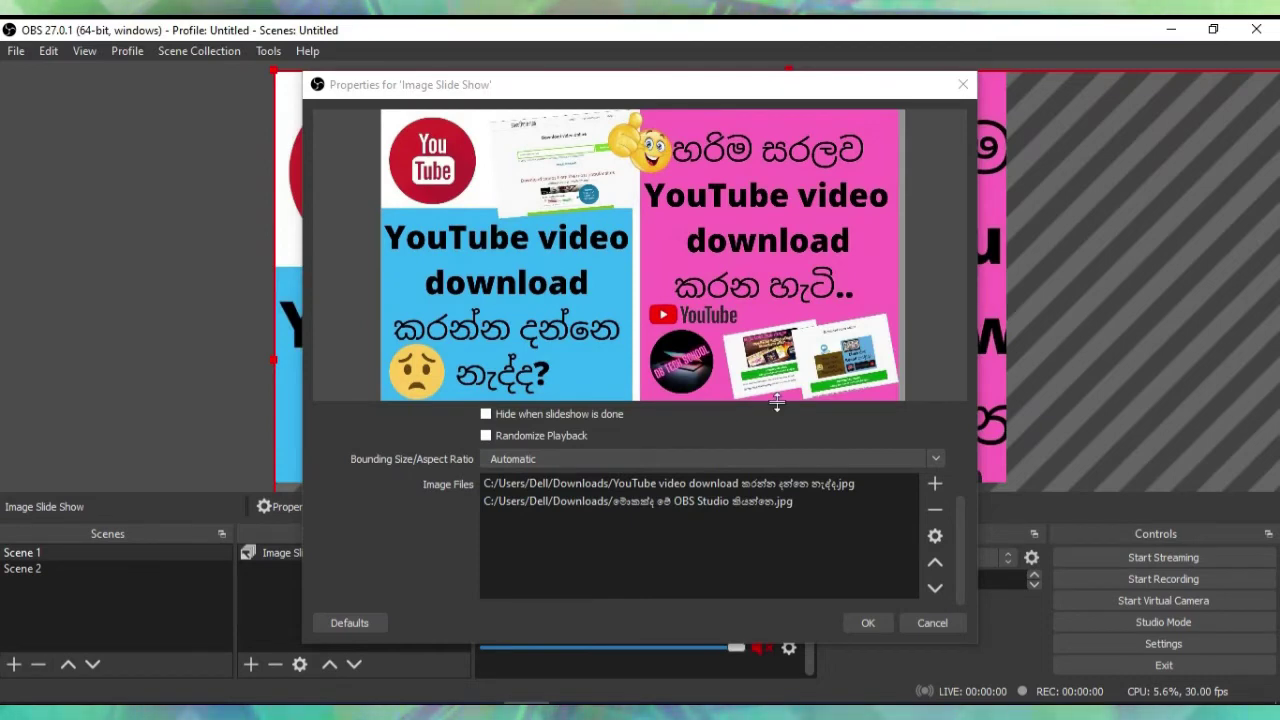
click(748, 516)
key(Return)
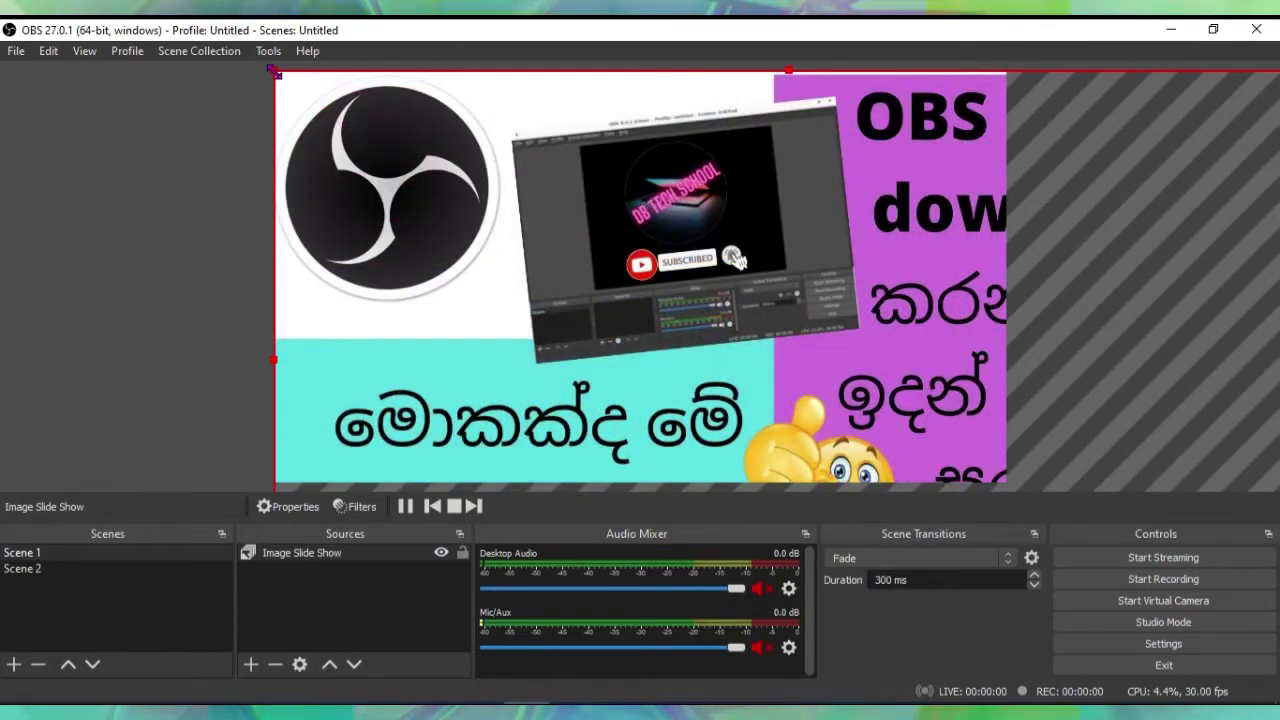
Step: Resize the Image Slide Show from the canvas's upper-left corner so it fills the whole canvas, and deselect it
drag(273, 78, 362, 107)
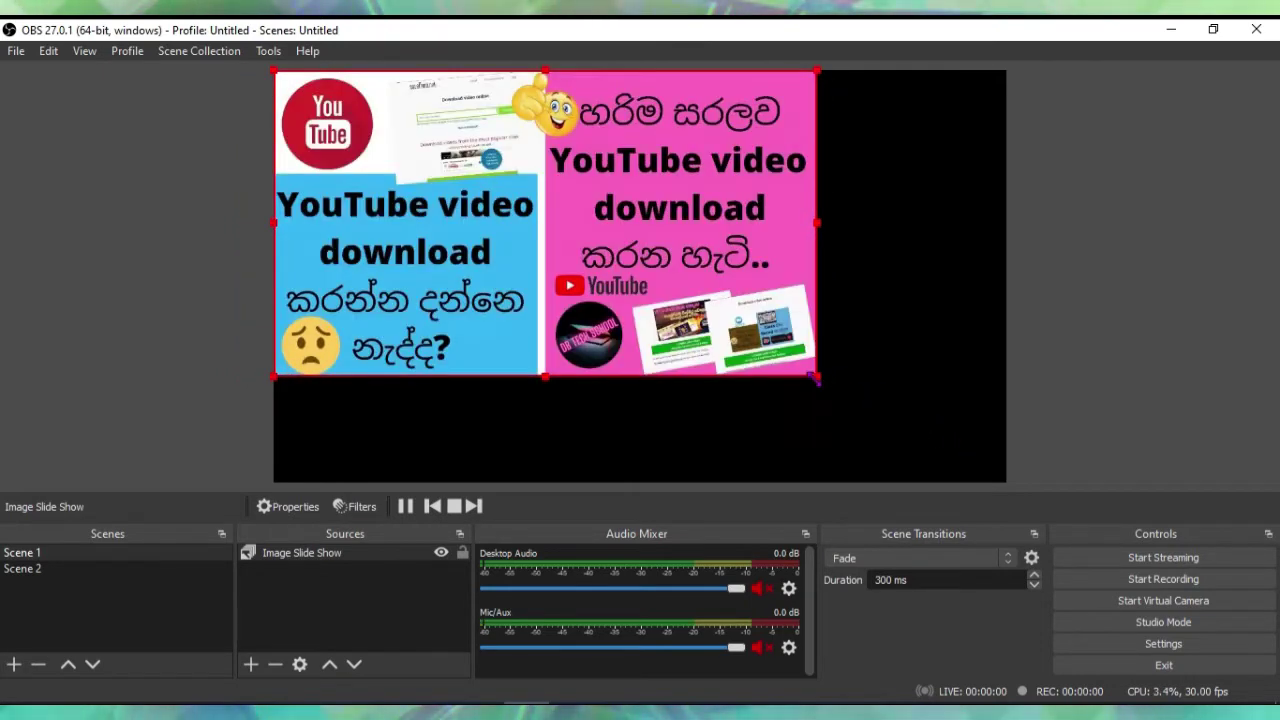
drag(816, 376, 1000, 476)
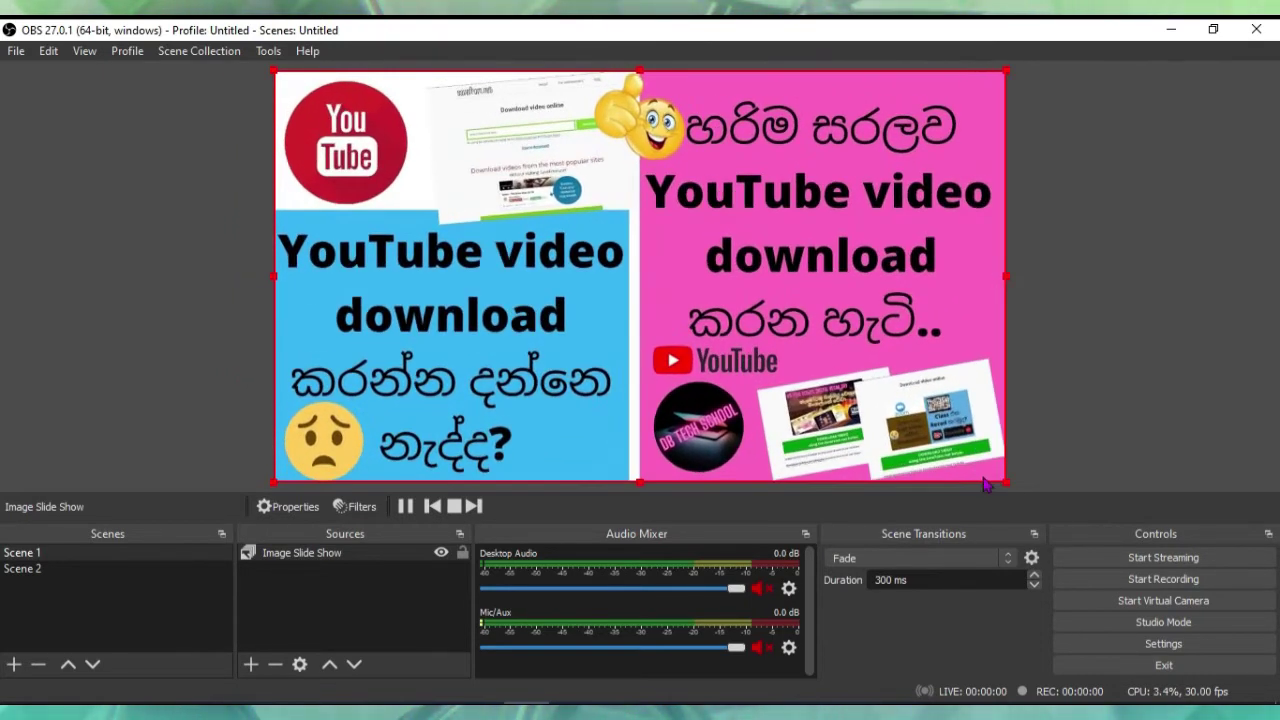
click(1034, 465)
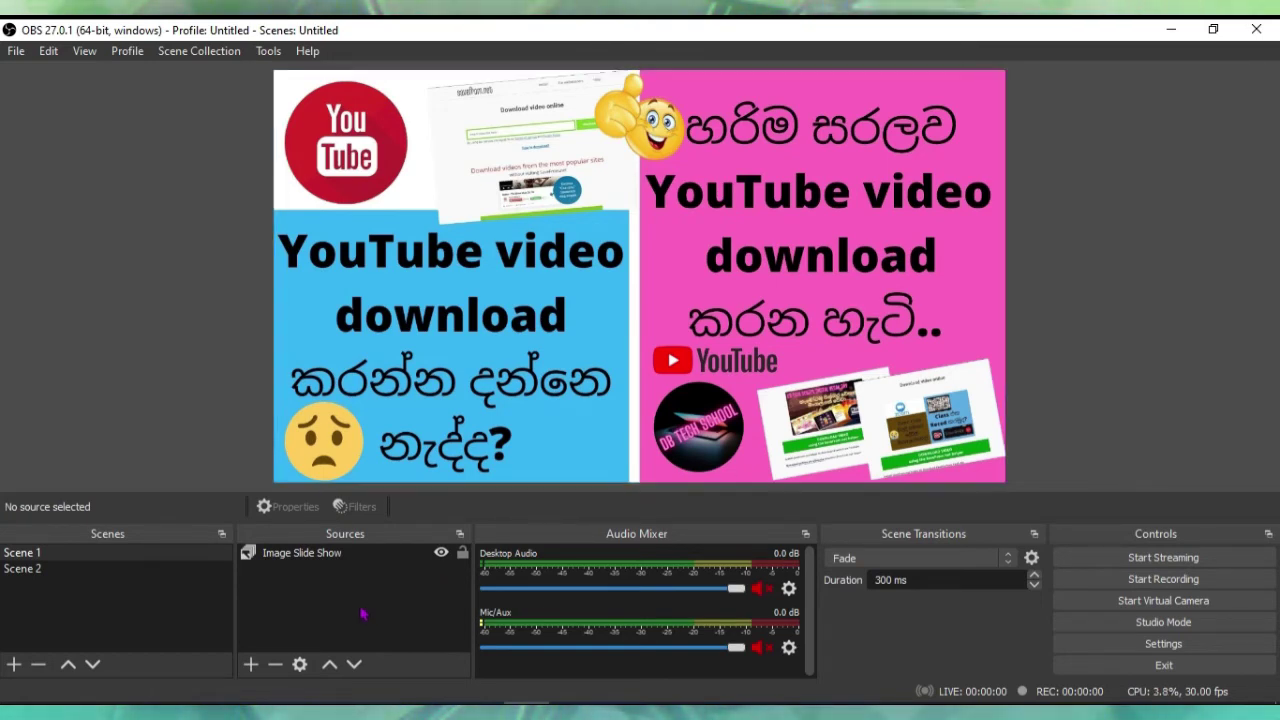
Step: Remove the Image Slide Show source from Scene 1
click(318, 556)
key(Delete)
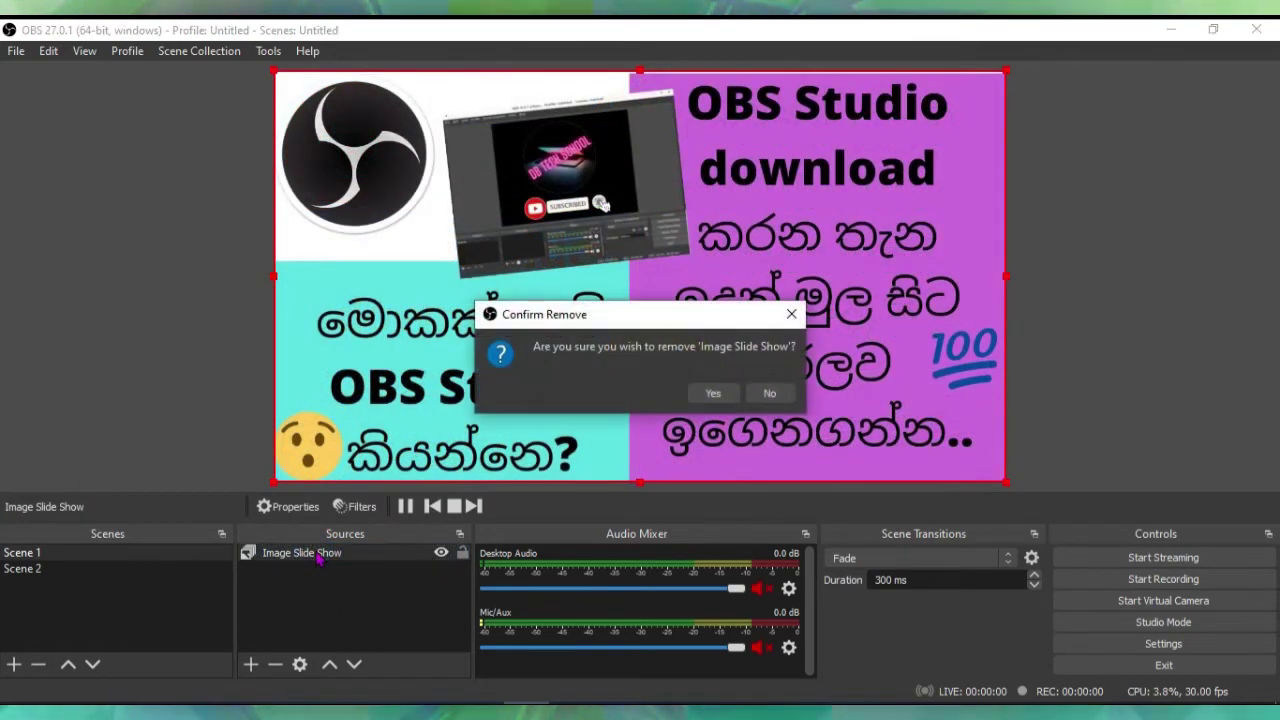
key(Return)
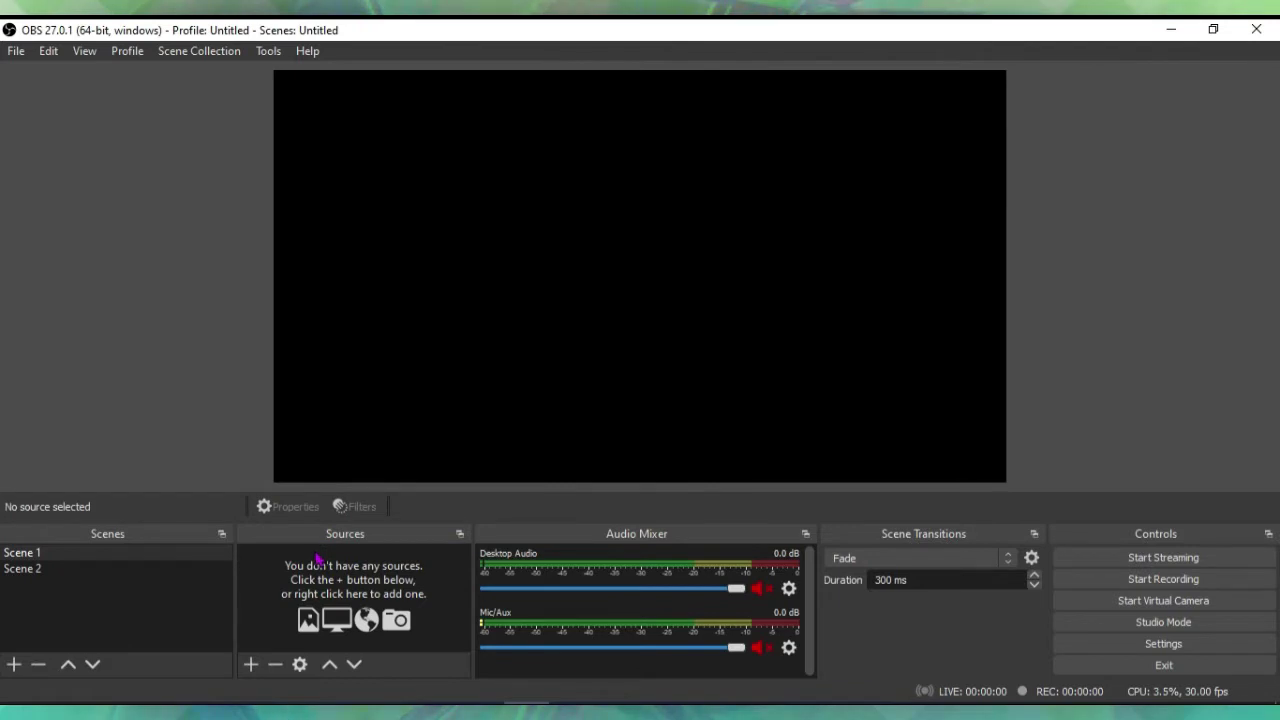
Step: Add a new visible source named Media Source that plays the DB Tech School intro video from a local file
click(253, 666)
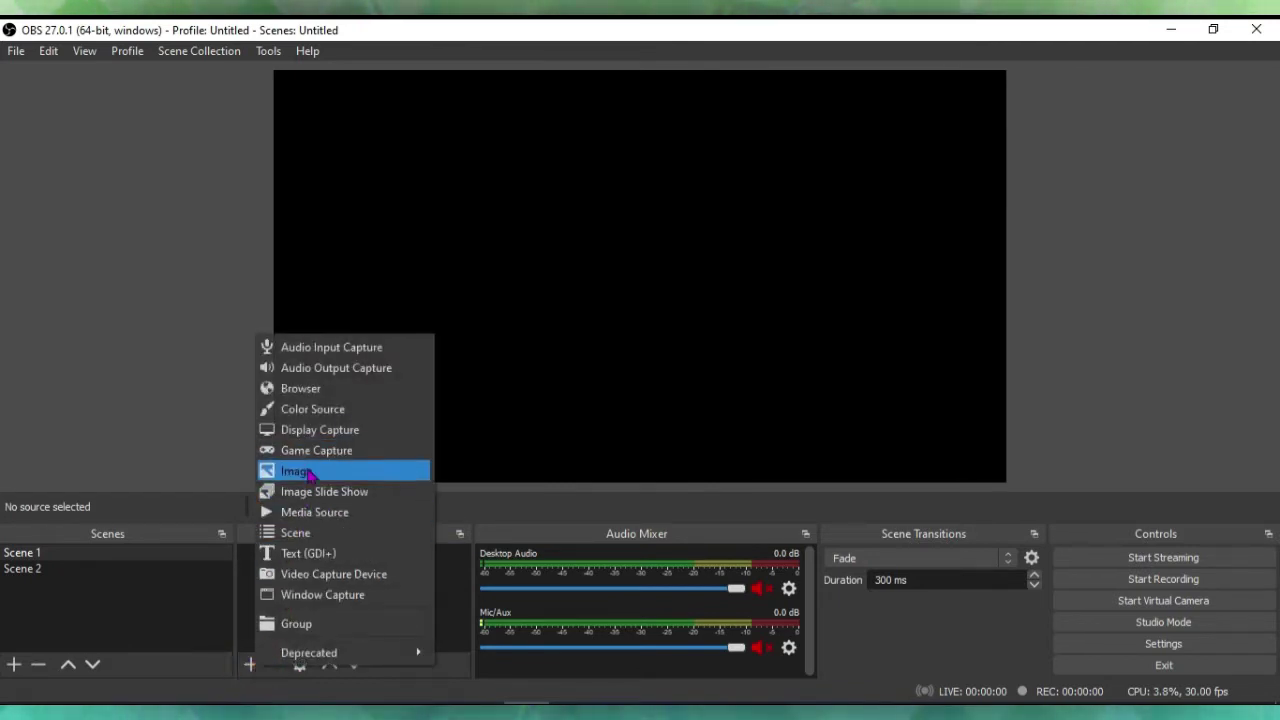
click(363, 516)
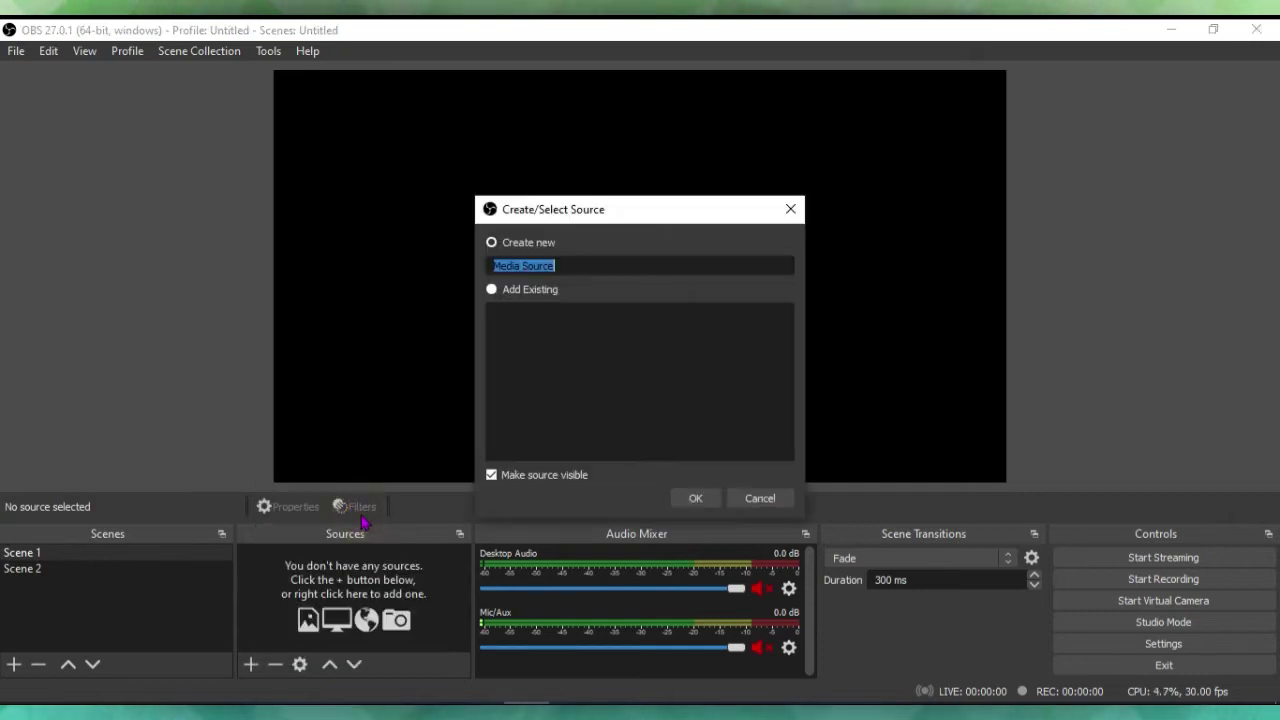
click(695, 500)
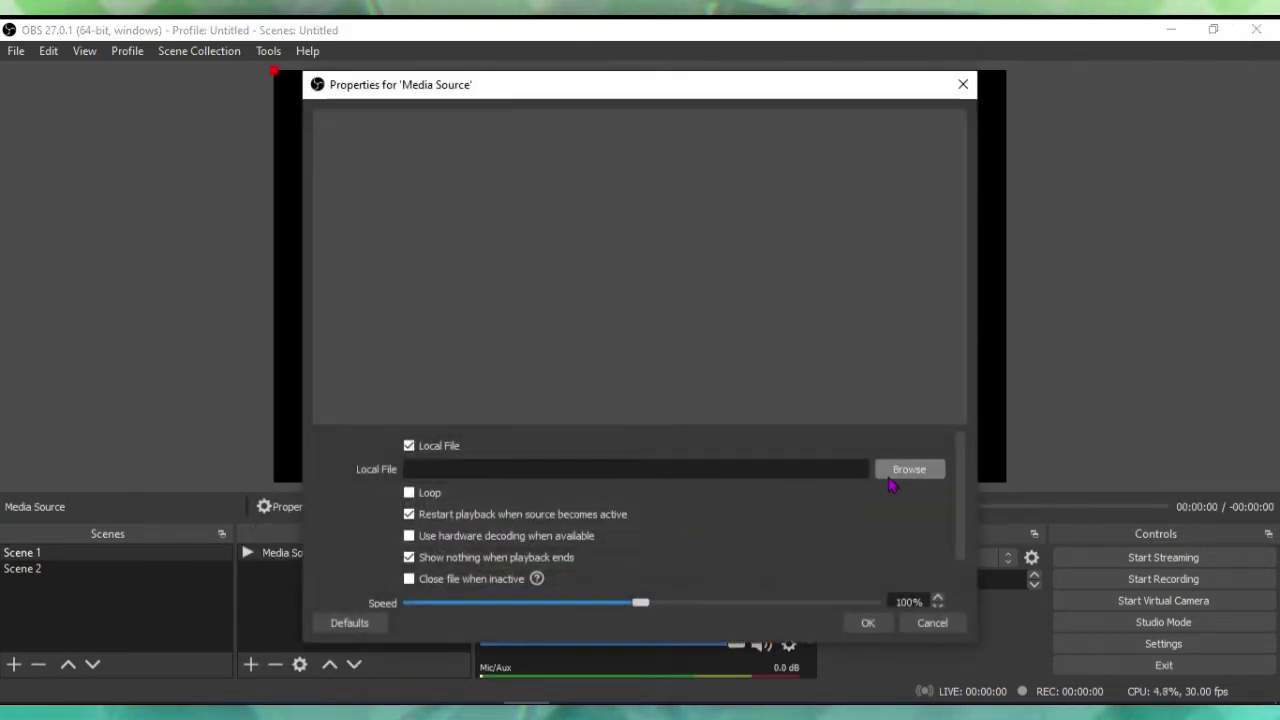
click(895, 469)
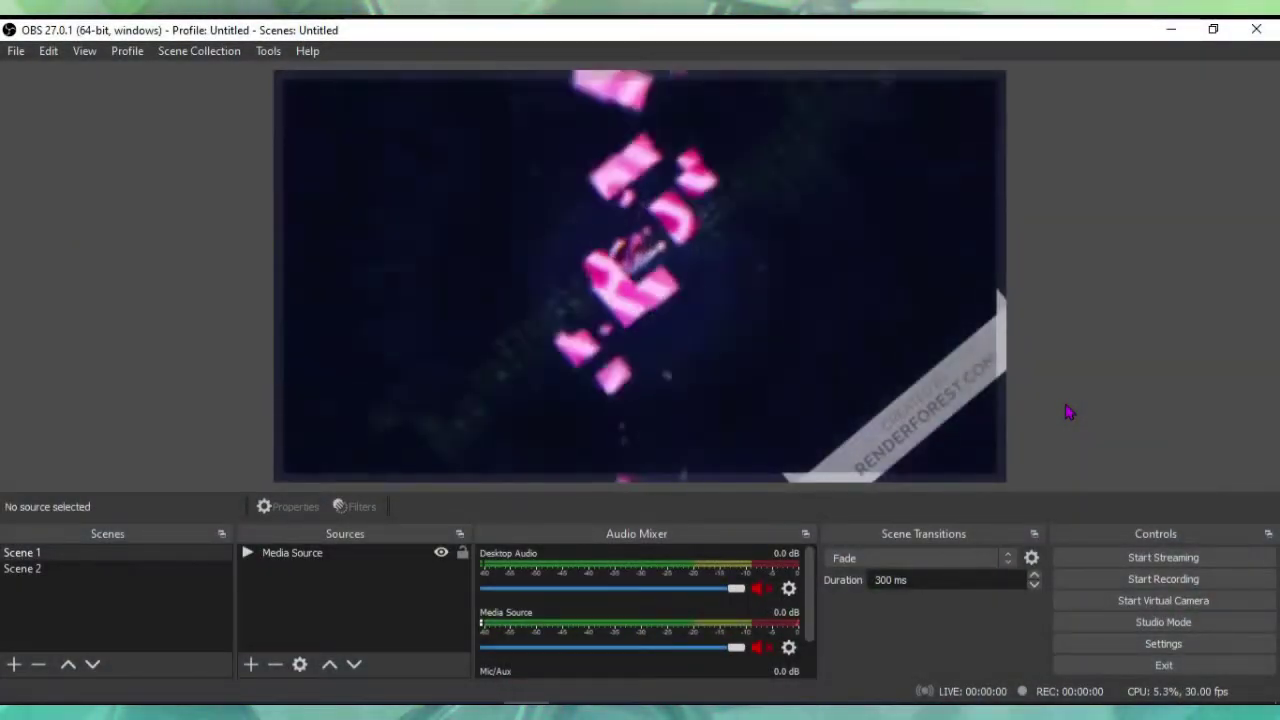
Step: Select the intro video on the canvas, pause its playback and rewind it to the beginning
click(882, 362)
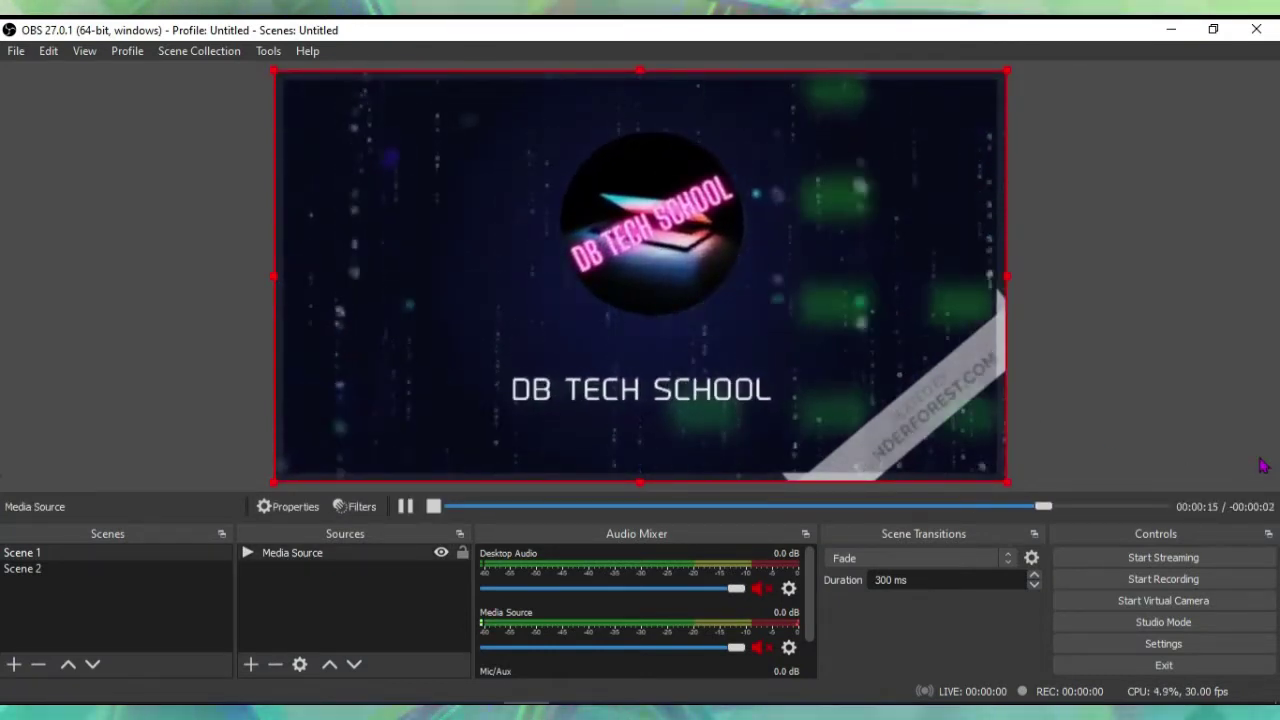
click(405, 507)
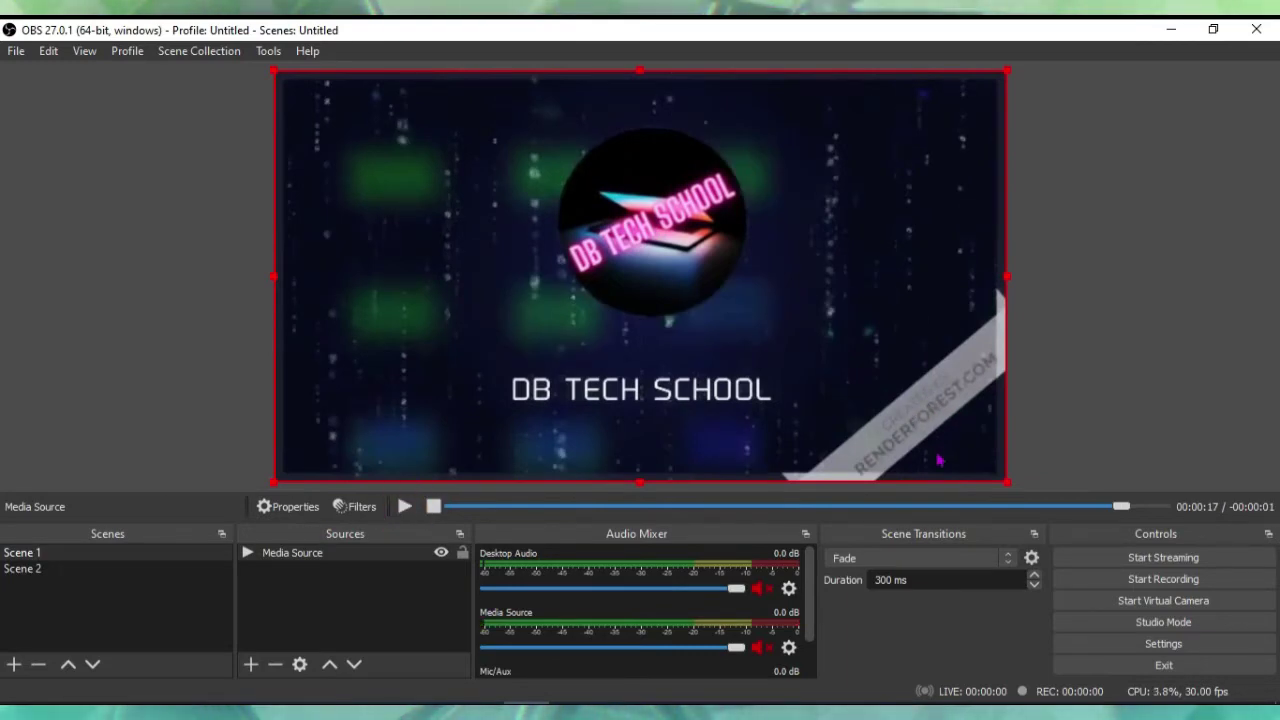
drag(1120, 508, 389, 572)
Step: Remove the Media Source from Scene 1
click(335, 562)
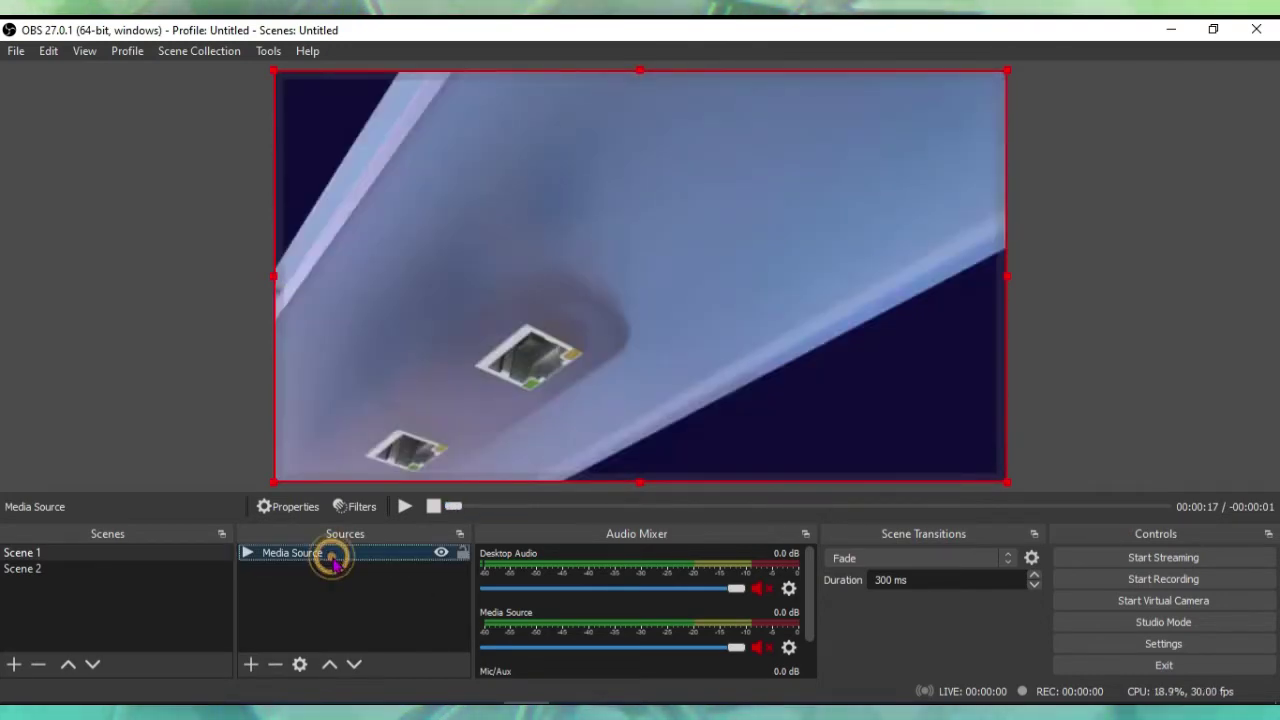
key(Delete)
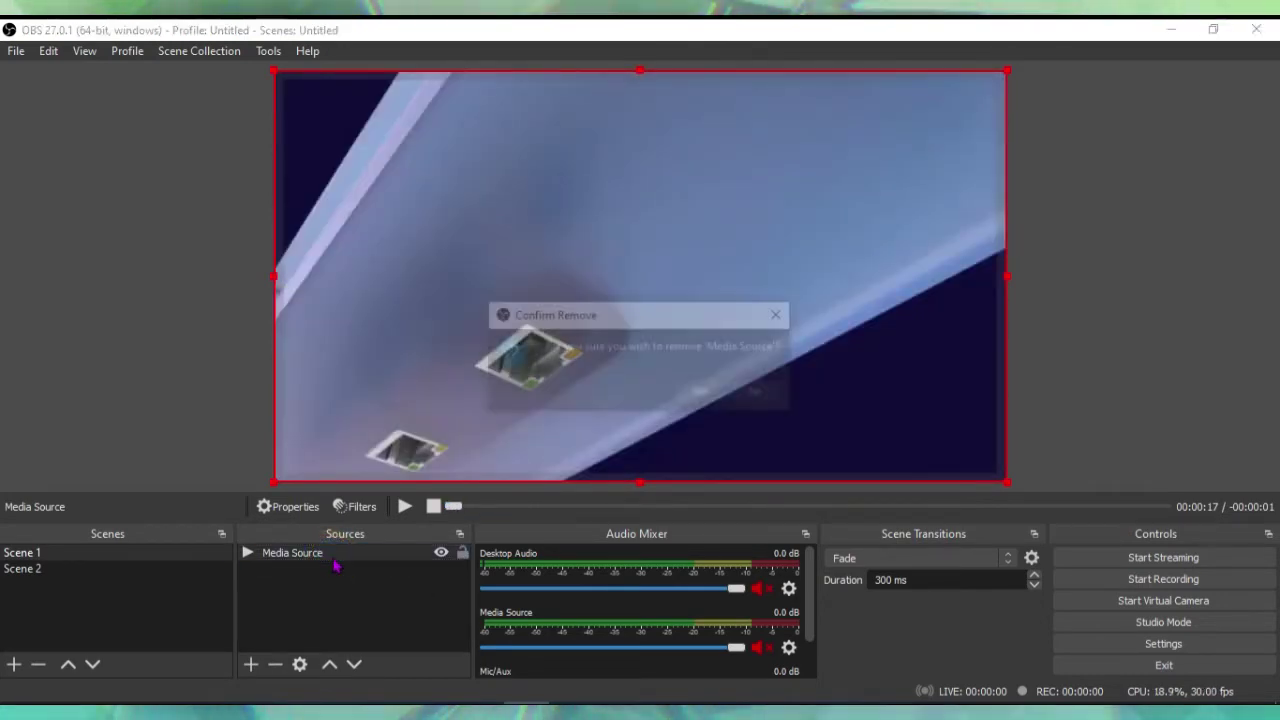
key(Return)
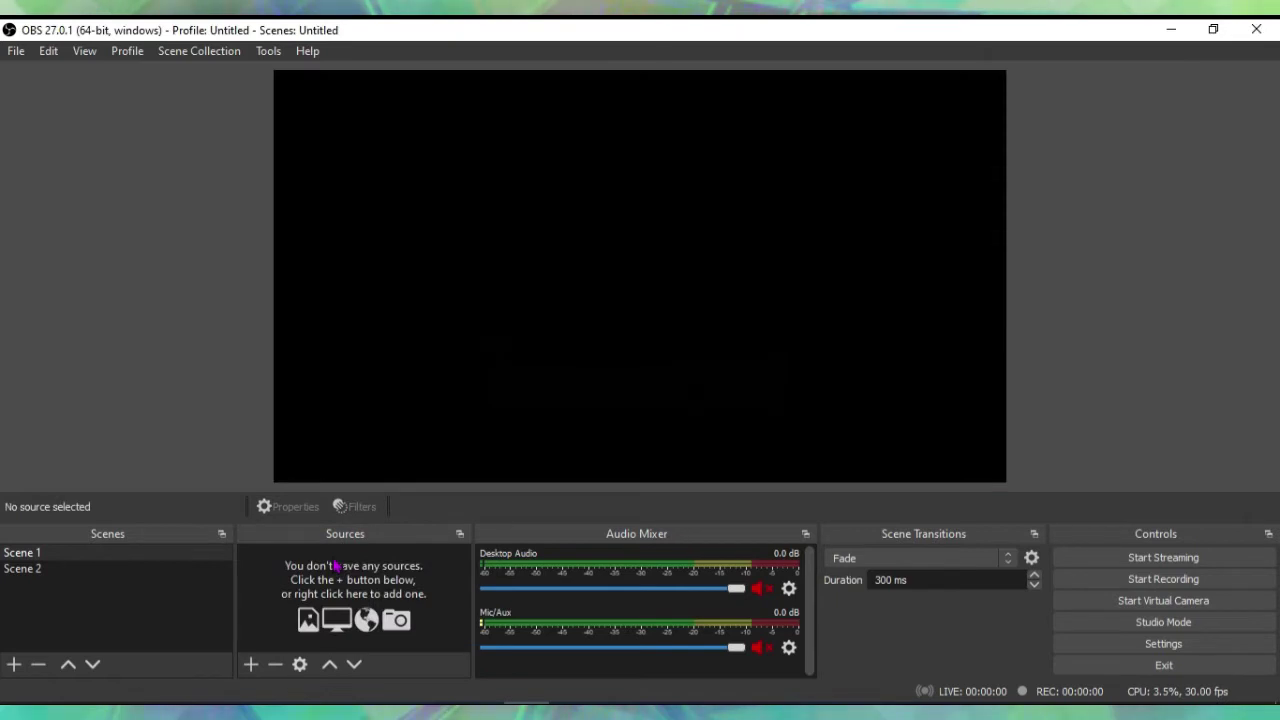
Step: Add the existing Scene 2 to Scene 1 as a visible Scene source
click(252, 664)
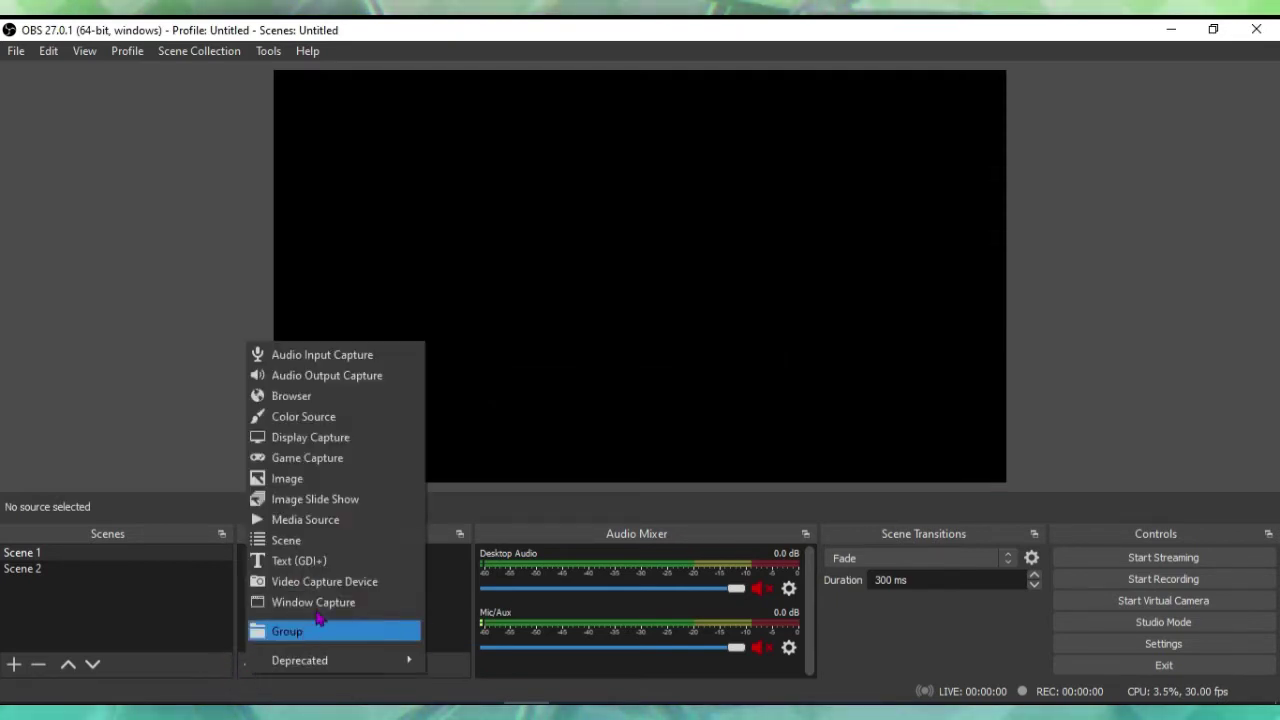
click(290, 540)
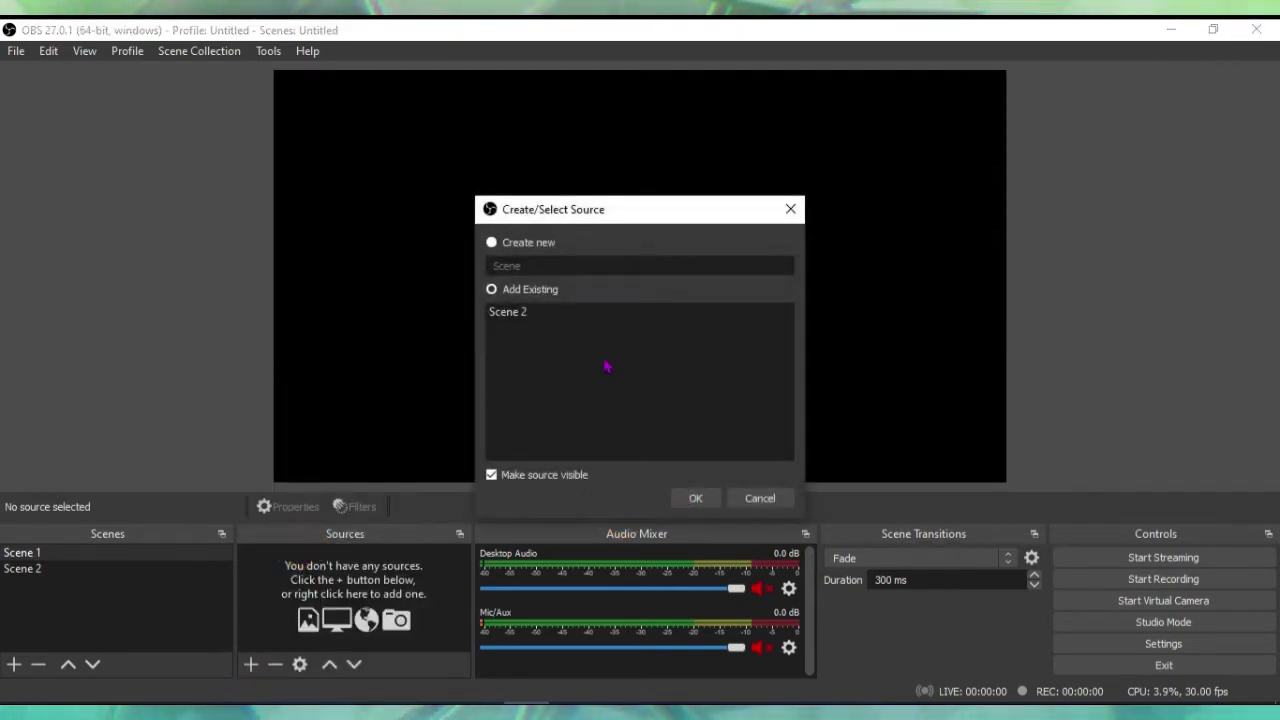
click(557, 315)
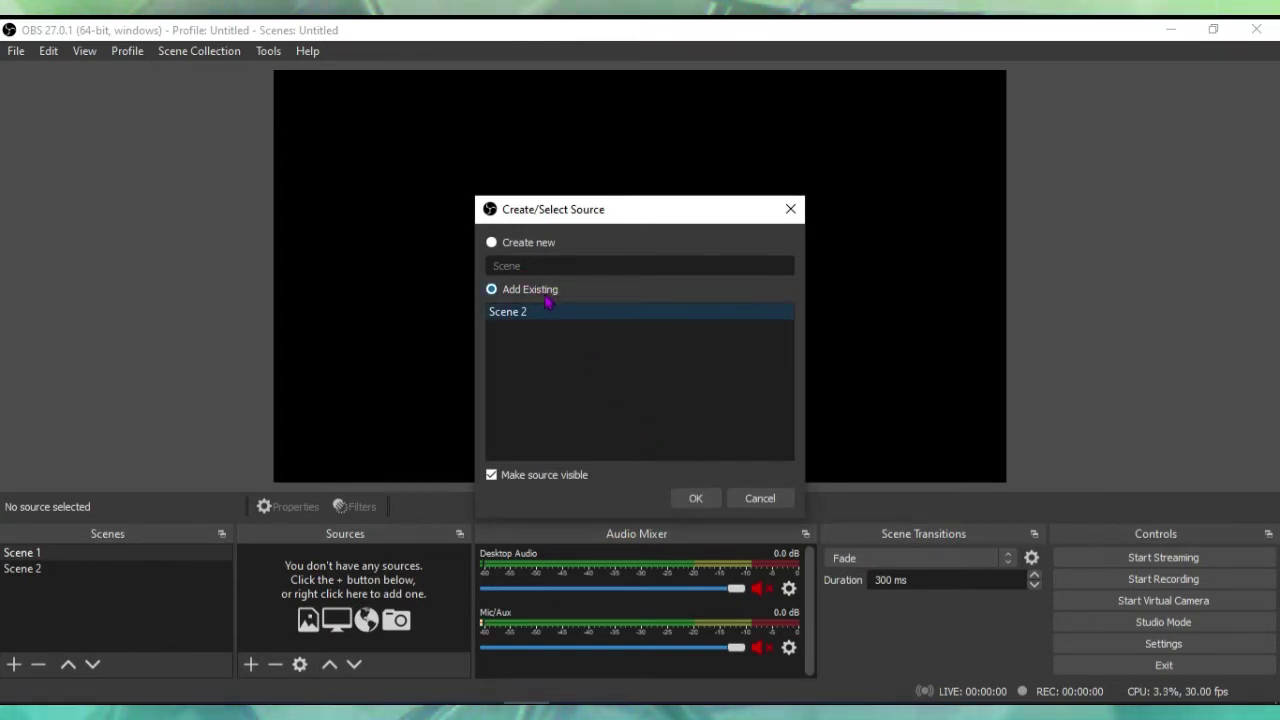
click(694, 499)
Step: Shift the Scene 2 source slightly down on the canvas and remove it from Scene 1
mouse_move(519, 300)
mouse_down()
mouse_move(514, 291)
mouse_move(720, 363)
mouse_move(606, 351)
mouse_move(92, 437)
mouse_move(240, 291)
mouse_move(514, 303)
mouse_move(432, 286)
mouse_move(517, 326)
mouse_move(360, 360)
mouse_move(577, 331)
mouse_move(458, 289)
mouse_move(420, 300)
mouse_move(519, 302)
mouse_up()
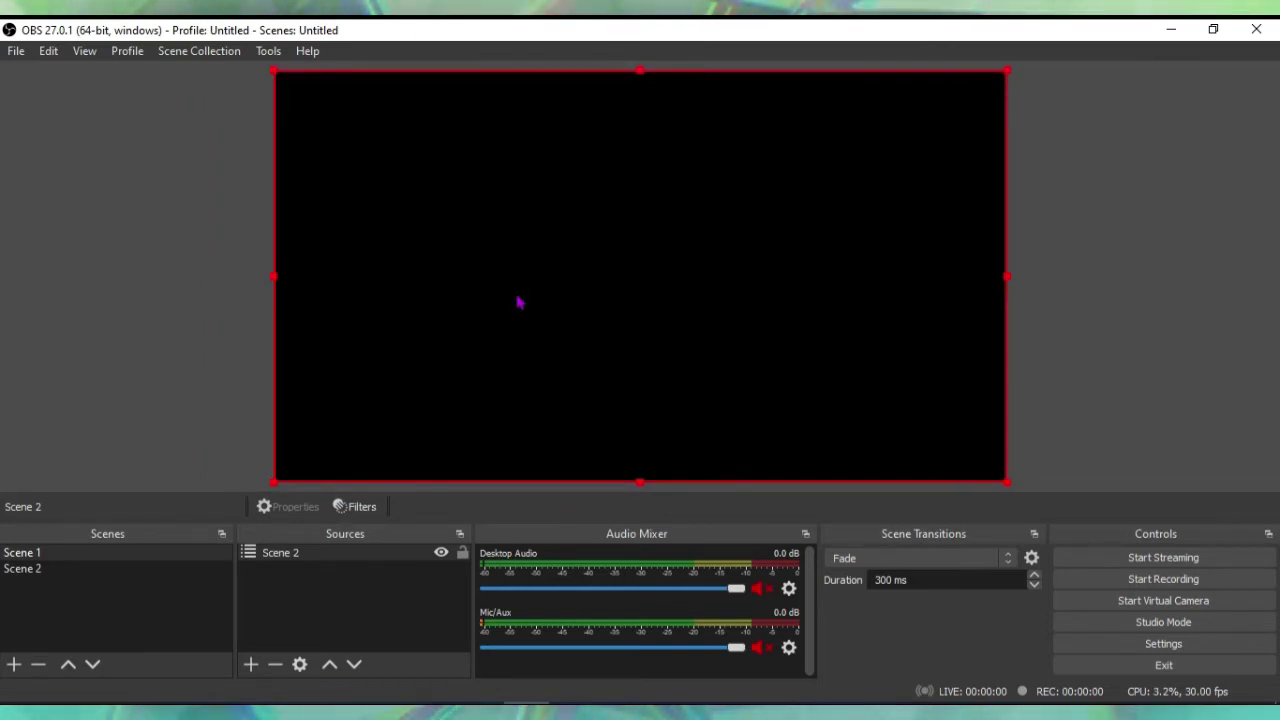
mouse_move(519, 302)
mouse_down()
mouse_move(709, 383)
mouse_move(1080, 443)
mouse_move(29, 300)
mouse_move(11, 603)
mouse_move(194, 676)
mouse_move(337, 571)
mouse_move(529, 157)
mouse_move(499, 198)
mouse_move(549, 254)
mouse_move(517, 311)
mouse_up()
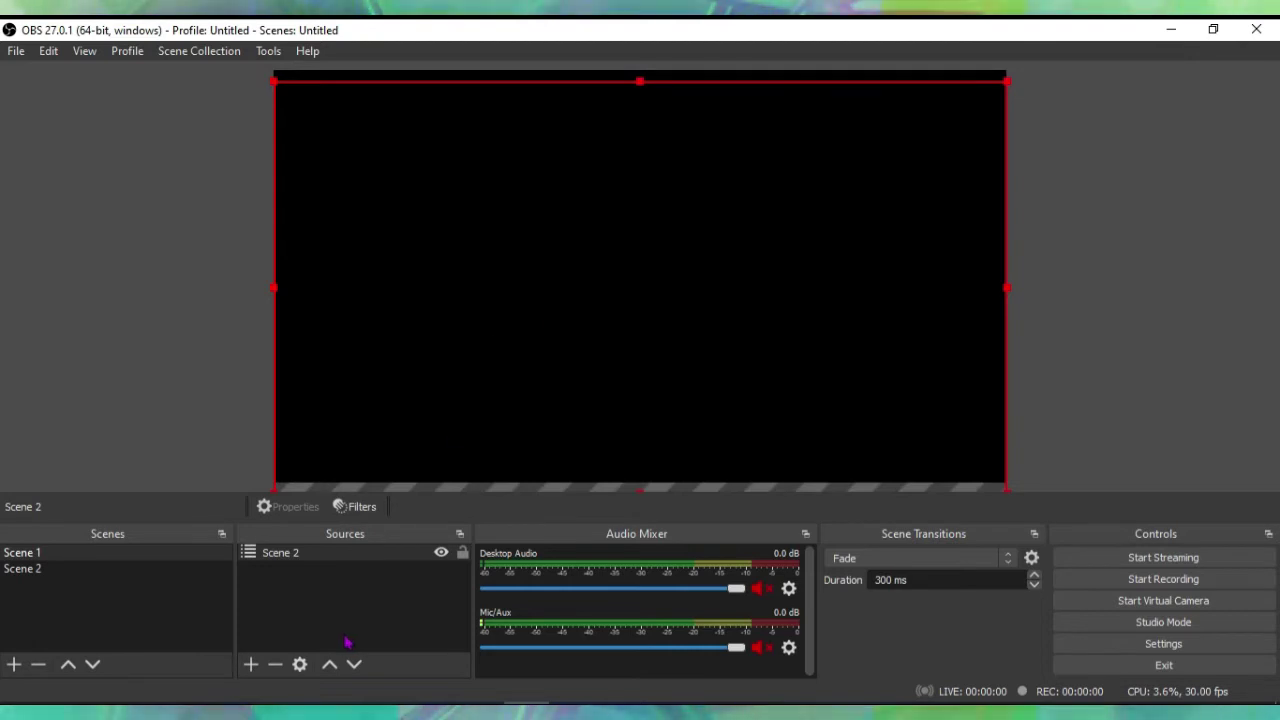
key(Delete)
Step: Create a new visible Text (GDI+) source in Scene 1 with the default name
click(253, 666)
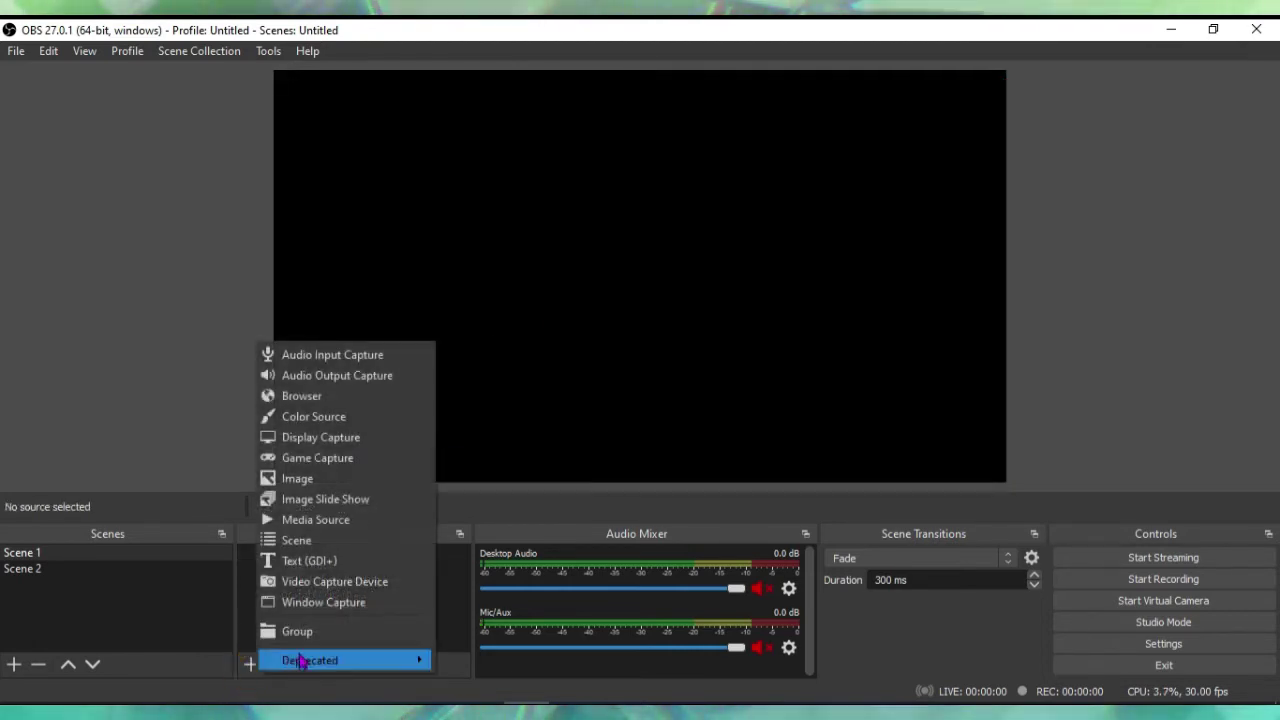
click(336, 563)
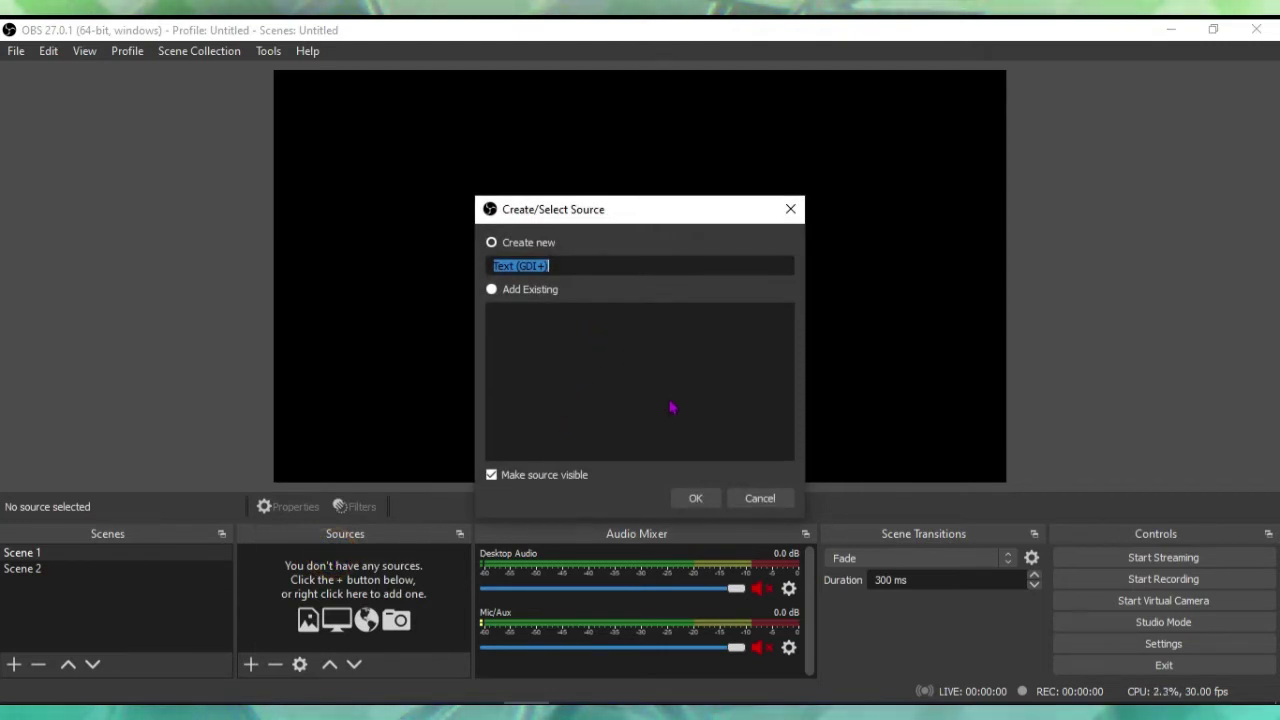
click(698, 498)
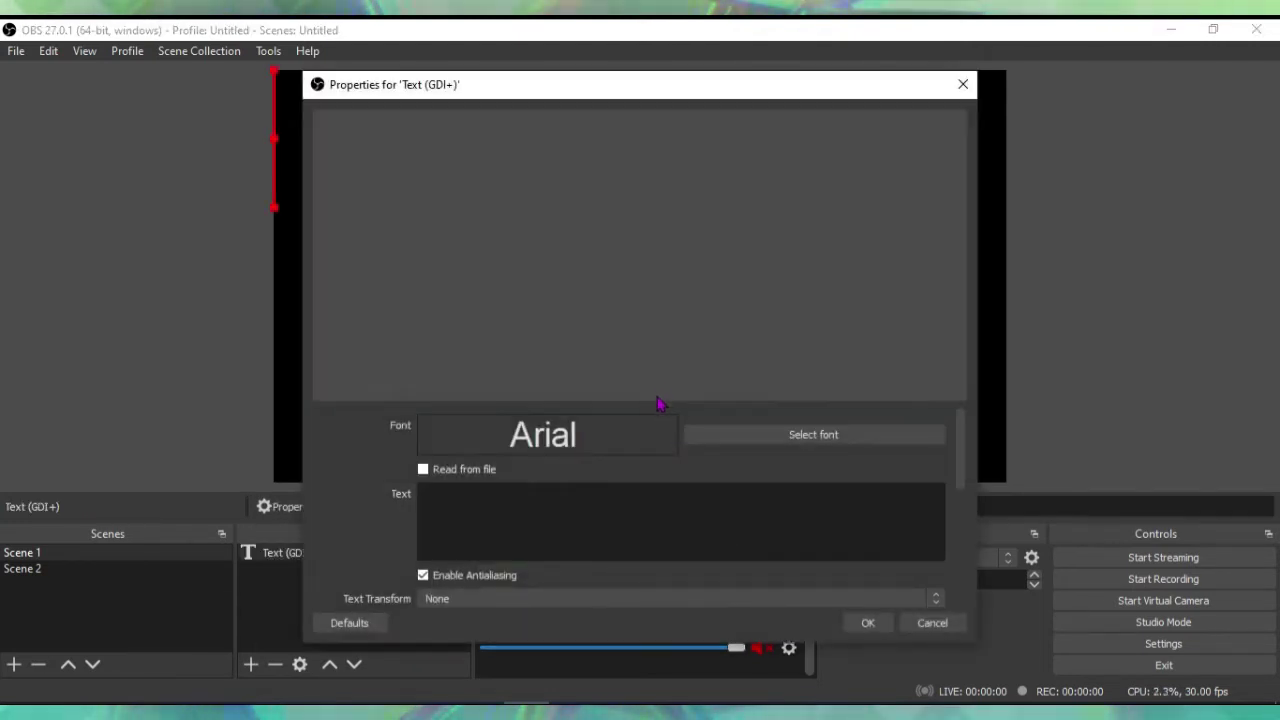
Step: Set the text source's font to Arial Regular, size 256
click(603, 435)
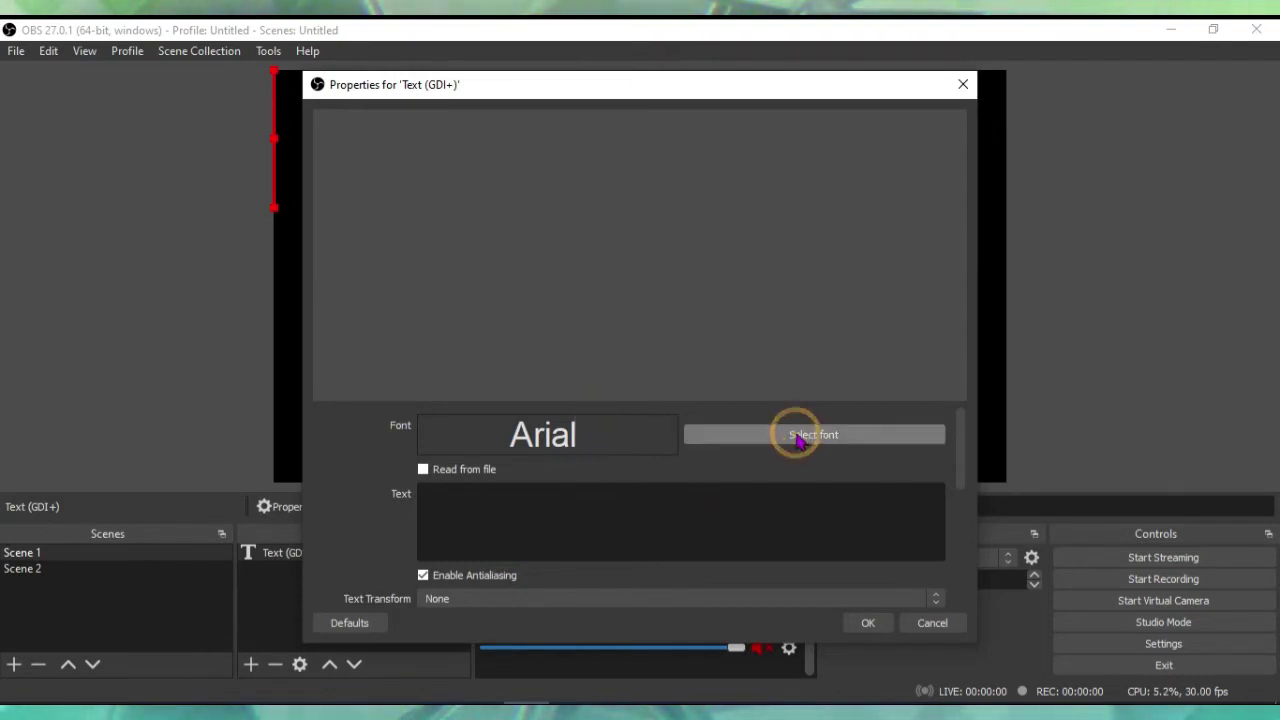
click(711, 436)
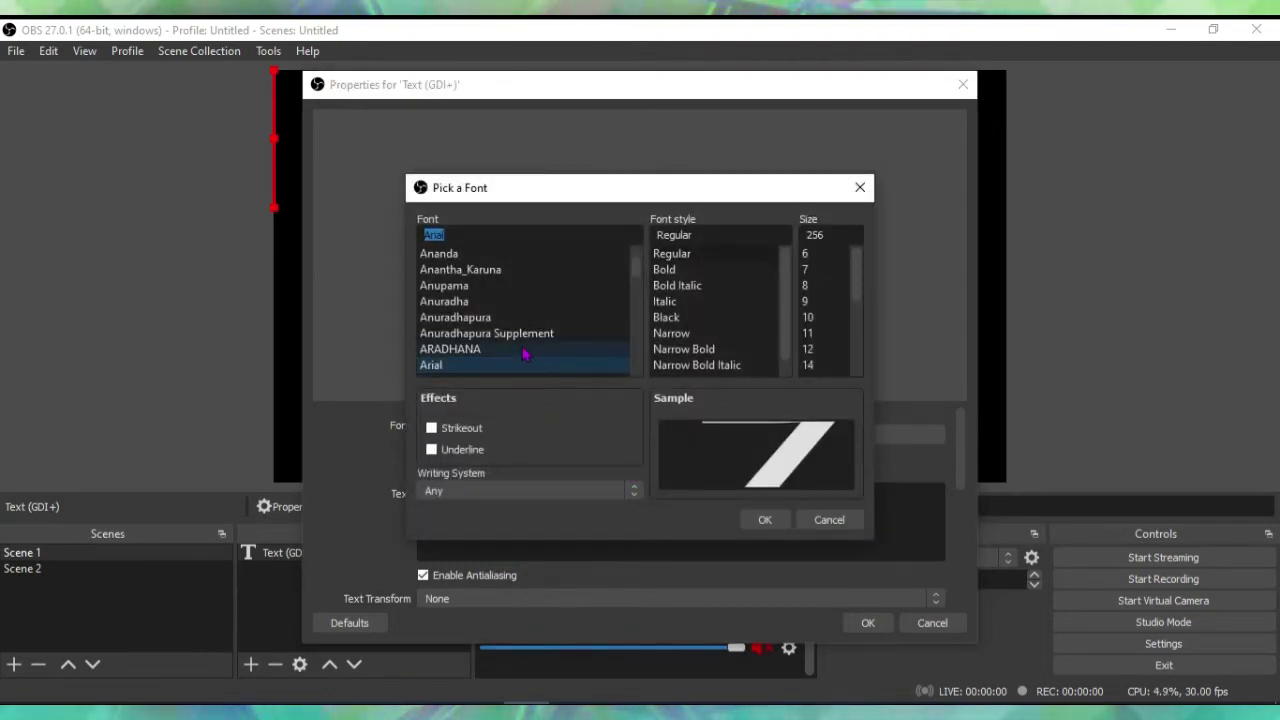
click(766, 520)
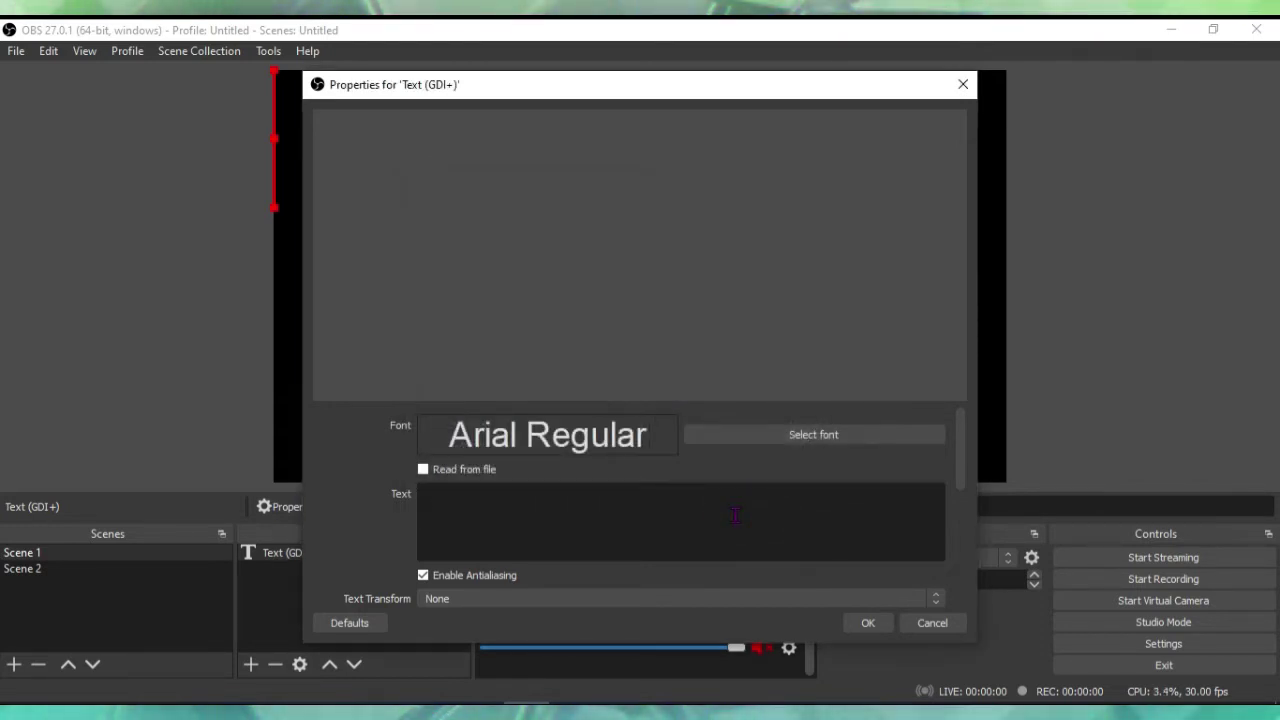
Step: Enter "DB Tech School" as the source's text, set its color to blue (#0000ff) and accept the properties
text(DB Tech Sch)
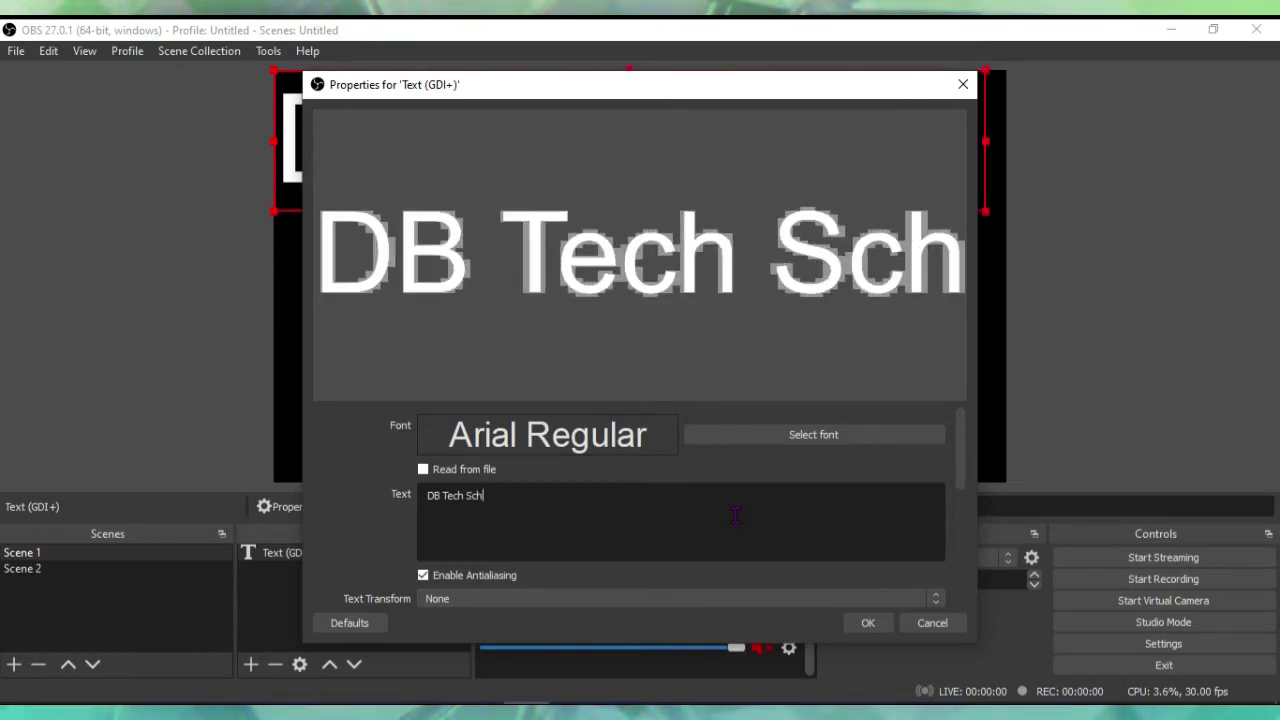
text(ool)
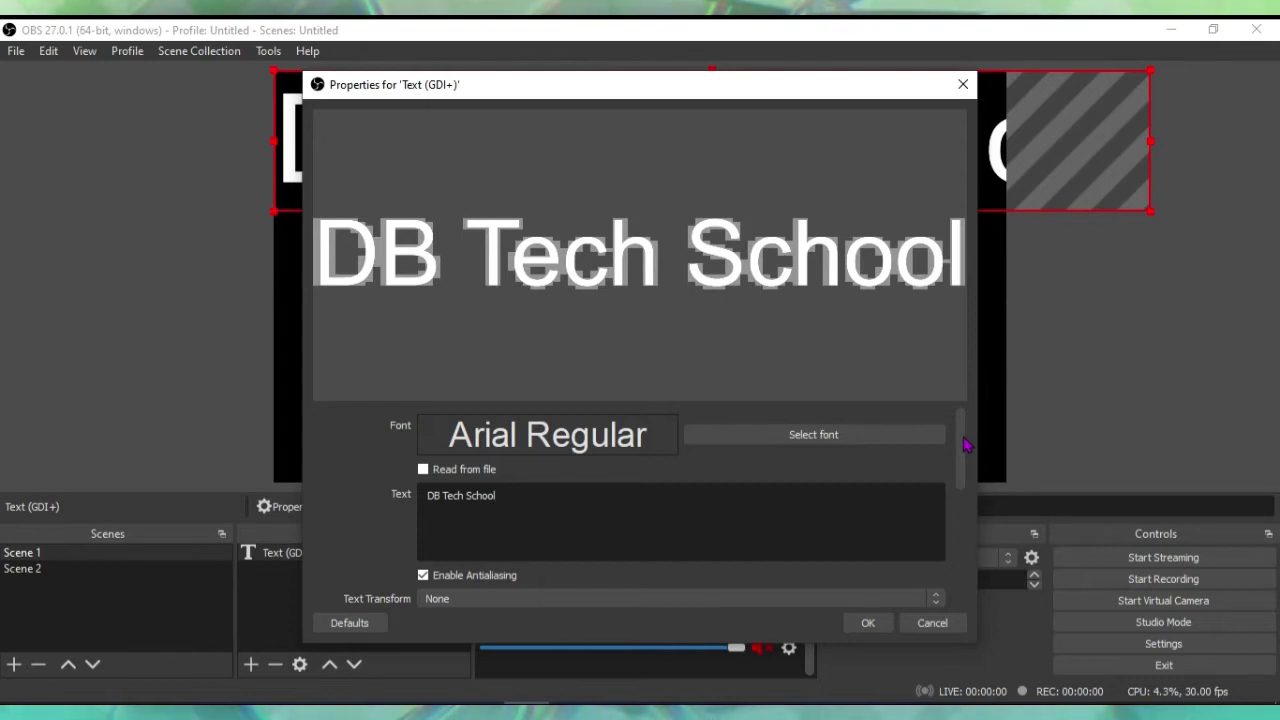
drag(966, 445, 966, 527)
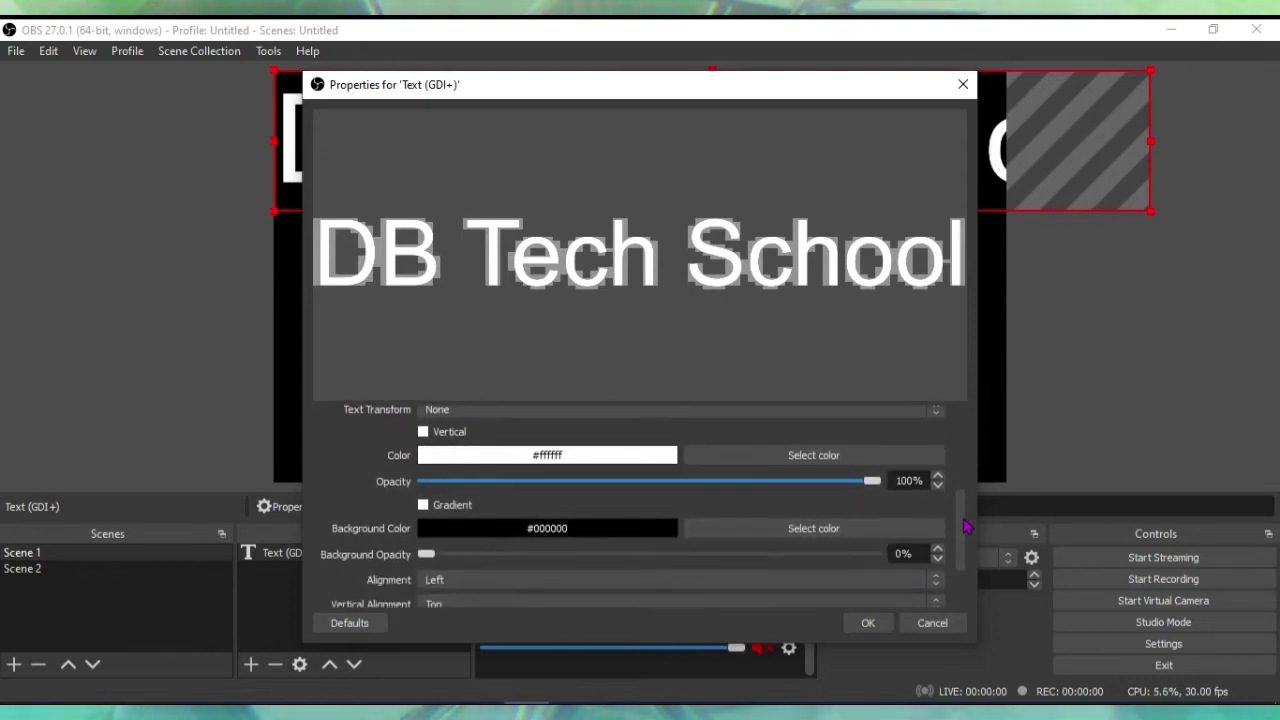
click(785, 456)
drag(717, 313, 787, 256)
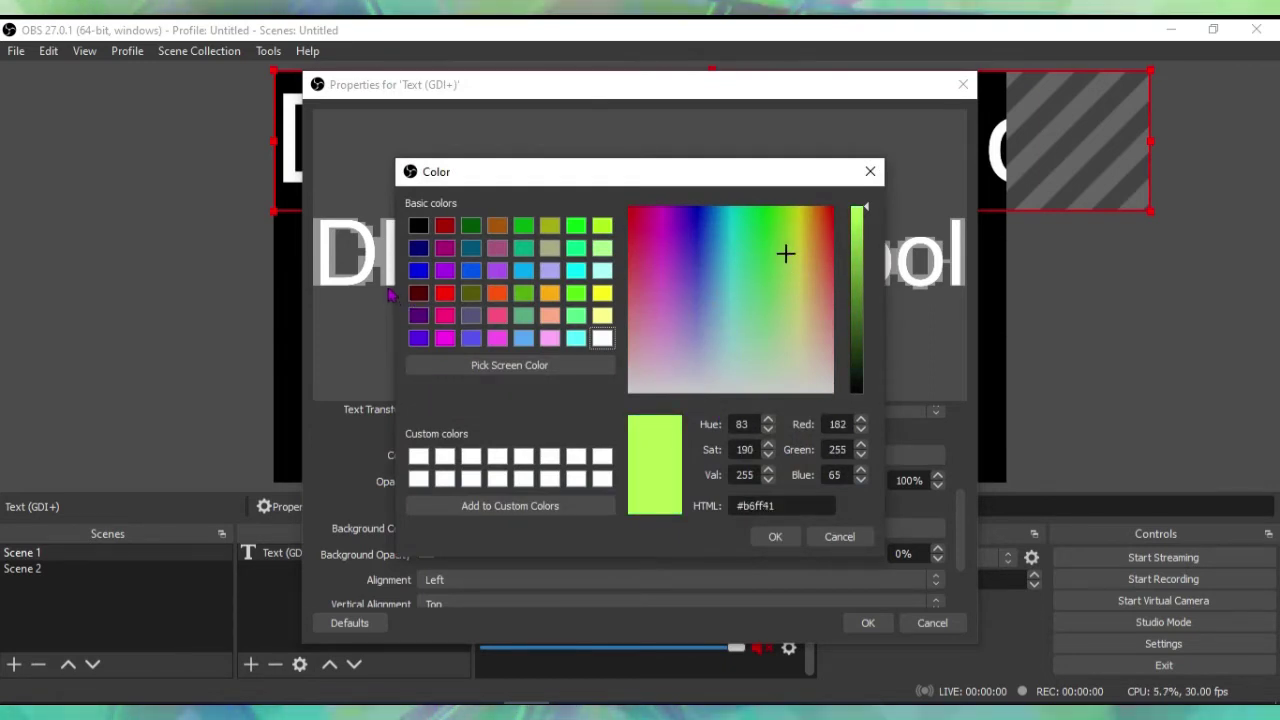
click(419, 270)
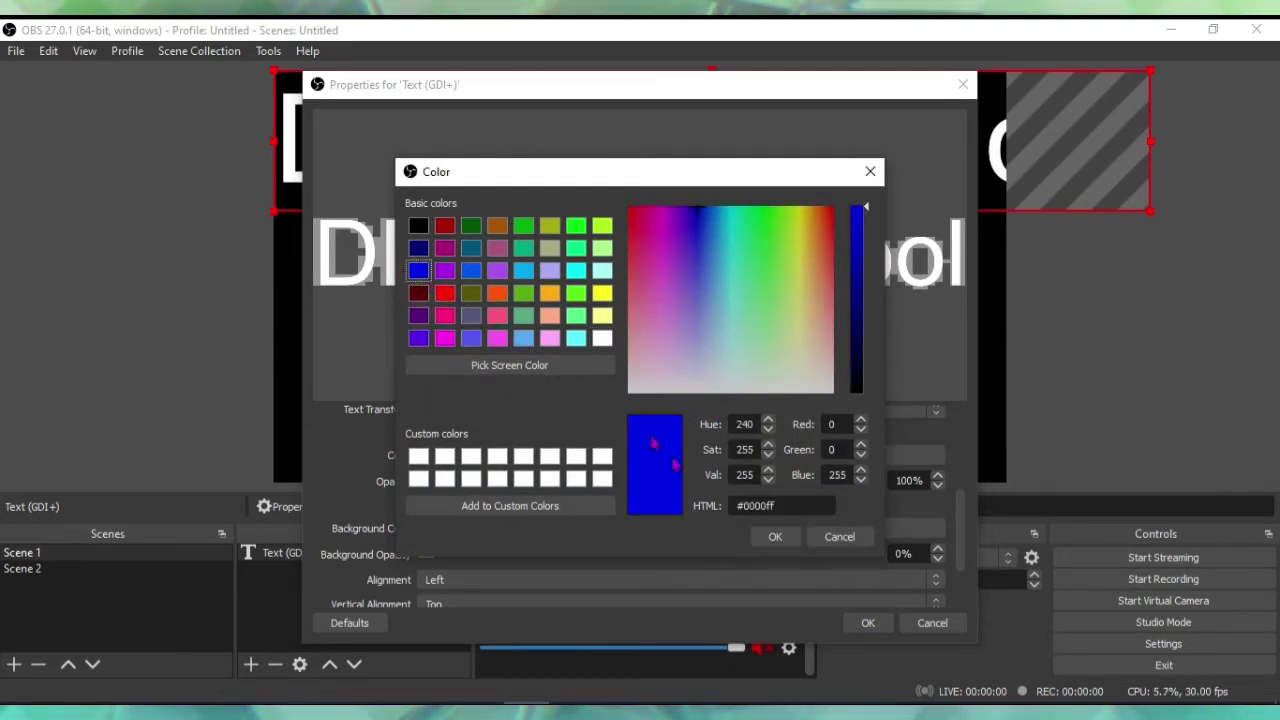
click(776, 537)
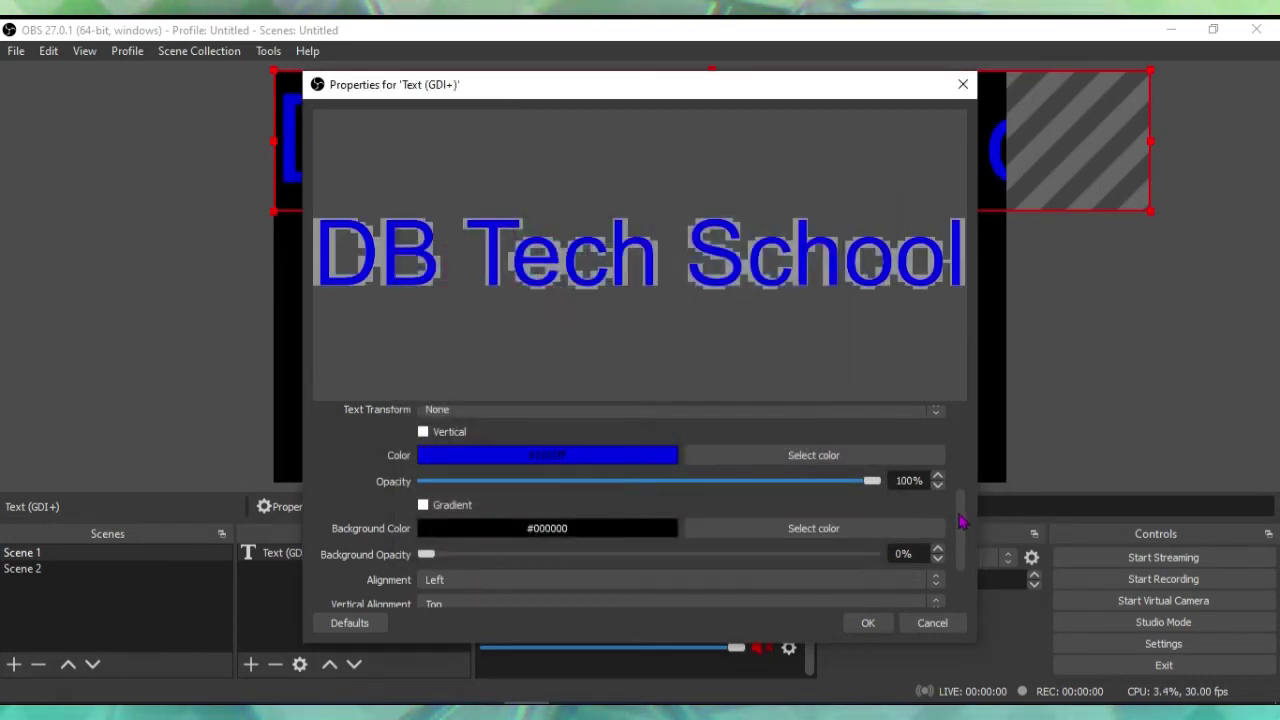
drag(955, 520, 968, 575)
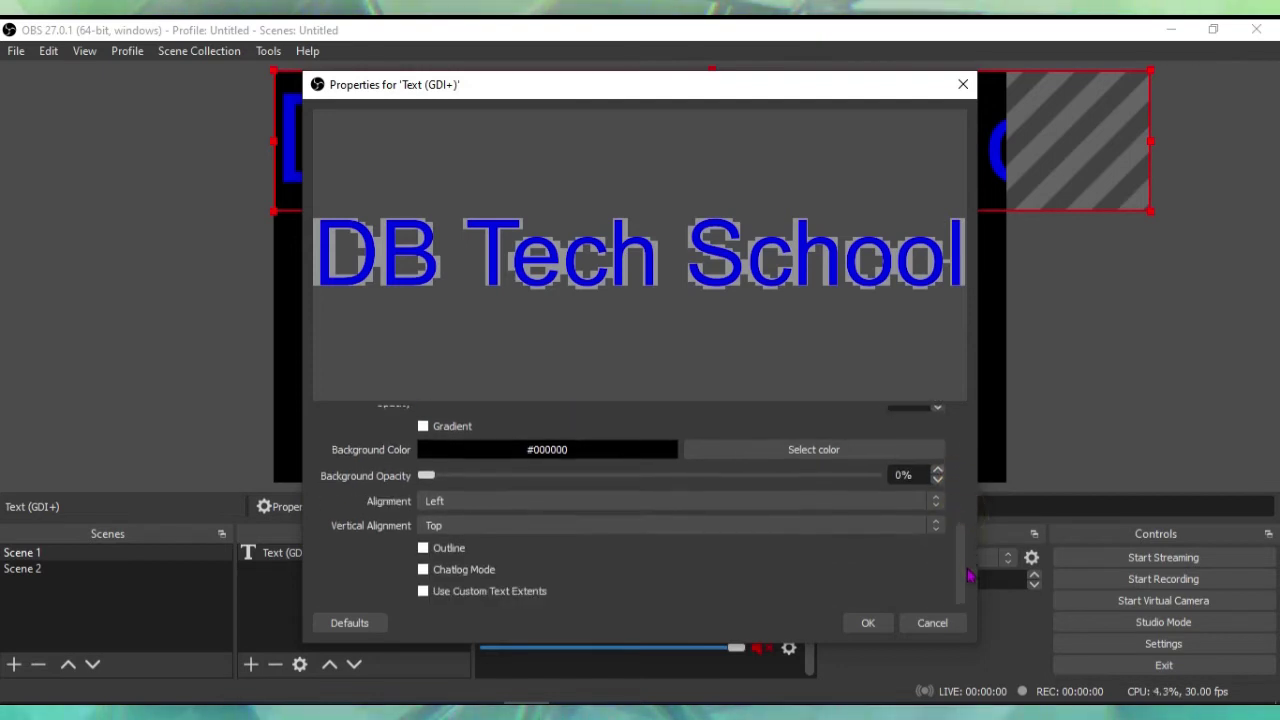
click(880, 623)
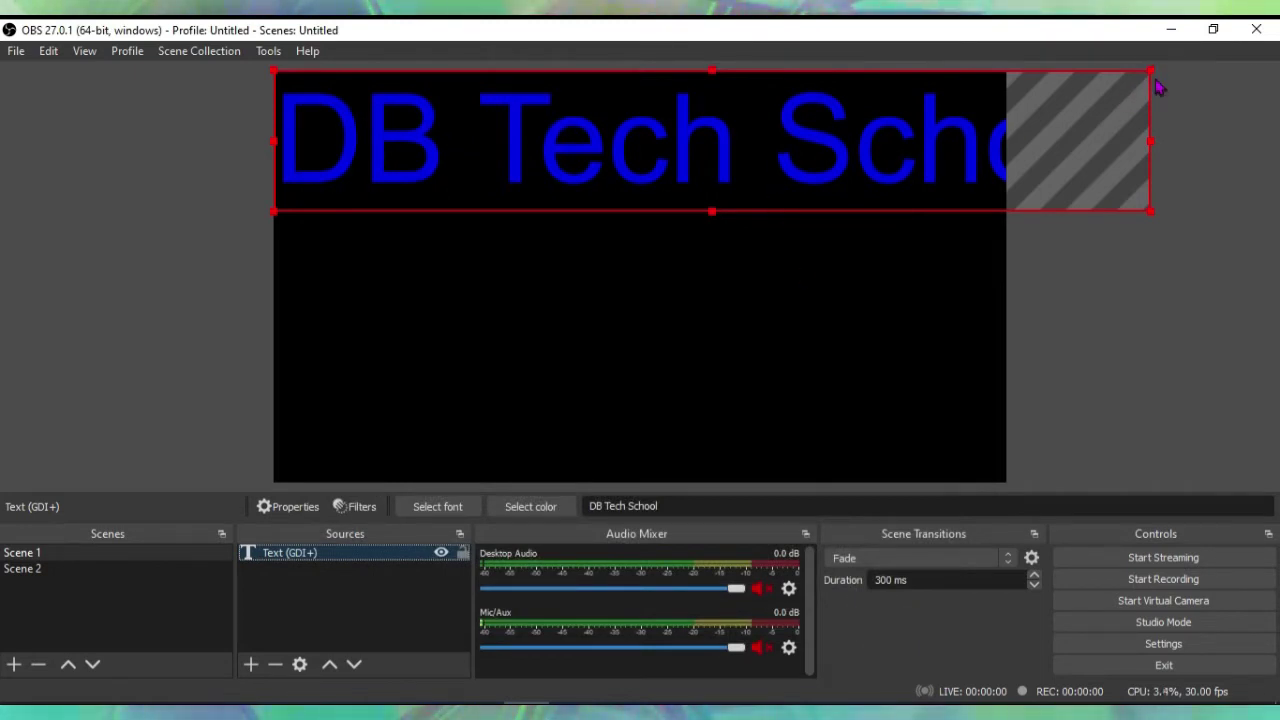
Step: Scale the text down and place it at the canvas's top centre, and remove the source from Scene 1
drag(1155, 88, 840, 148)
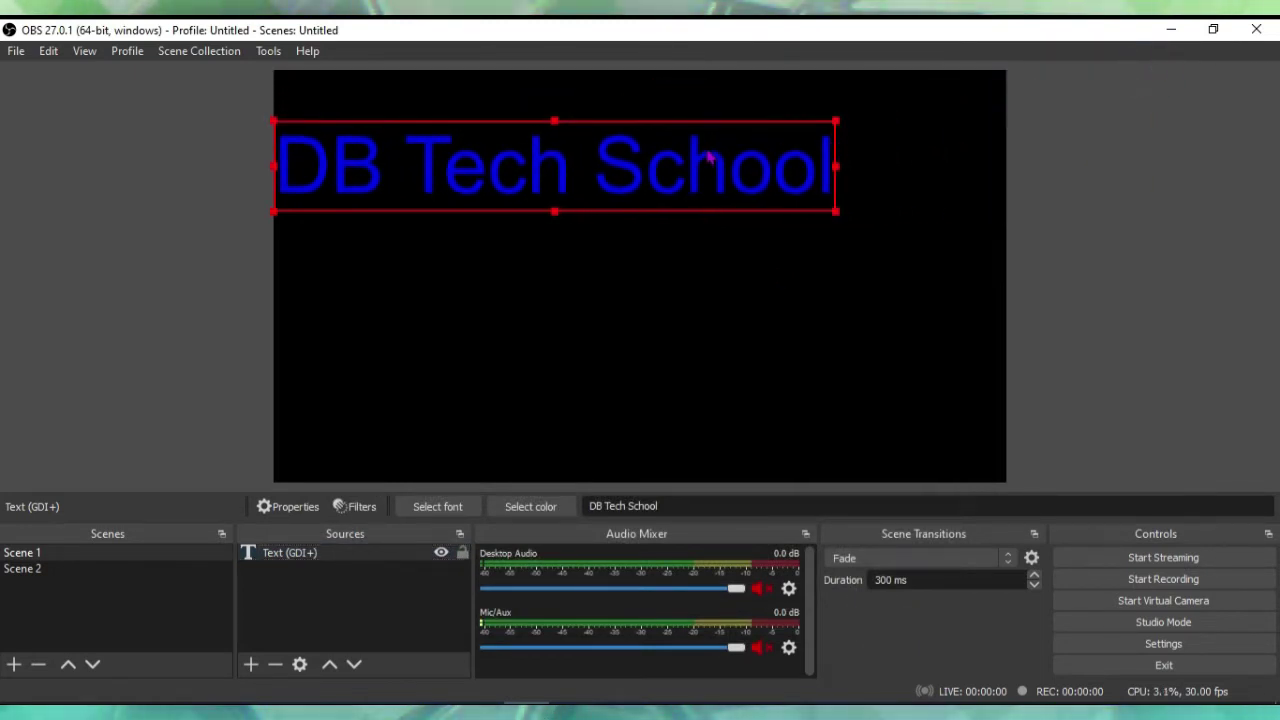
drag(706, 146, 806, 63)
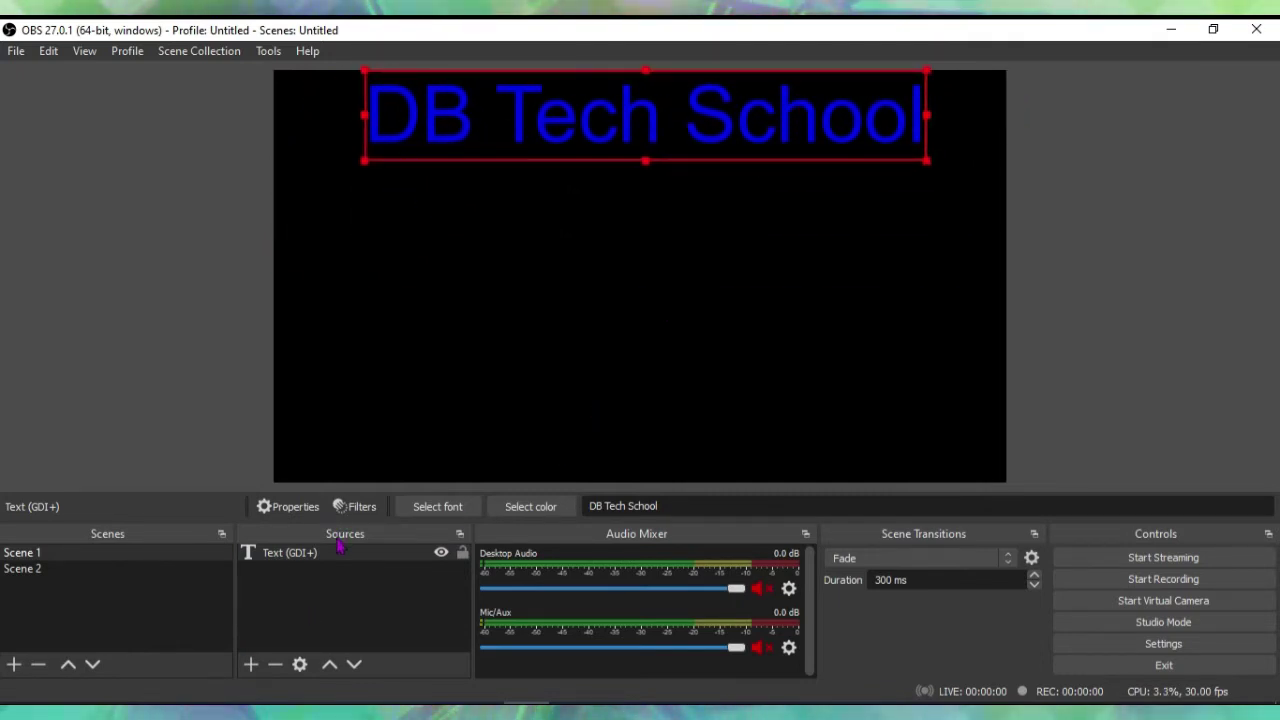
key(Delete)
key(Return)
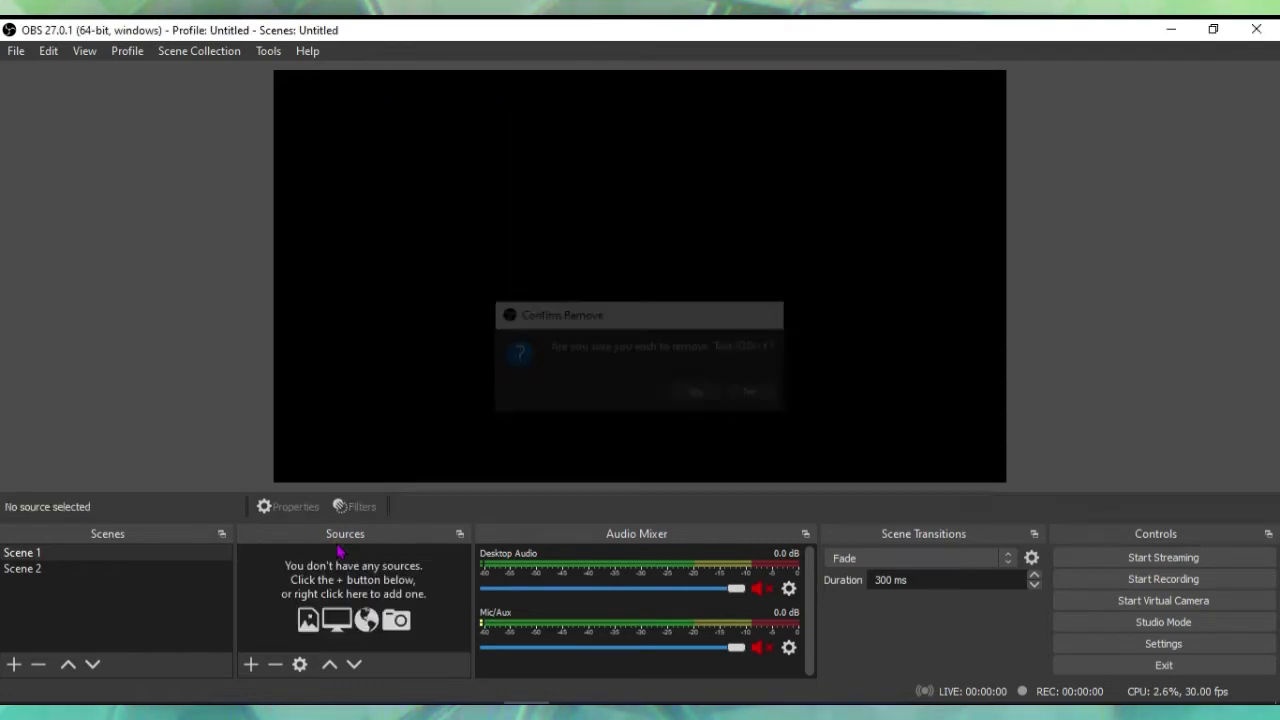
Step: Create a new visible Video Capture Device source in Scene 1 with the default name
click(252, 666)
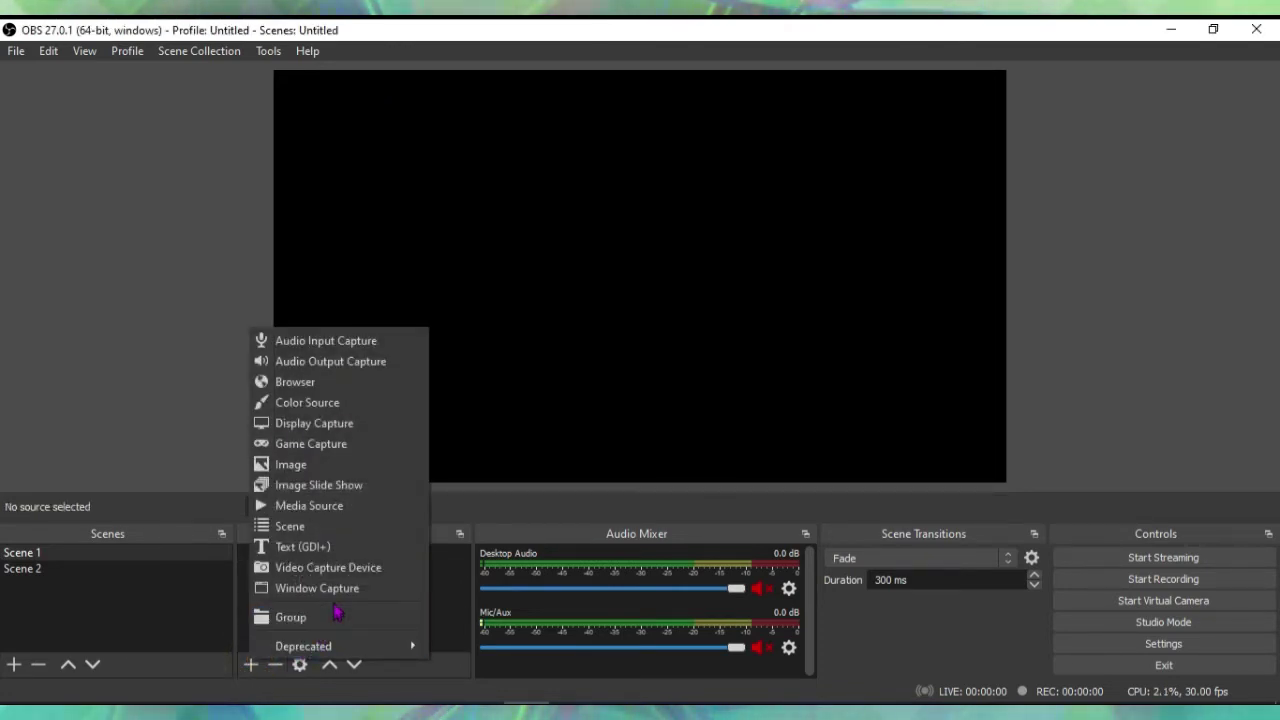
click(392, 567)
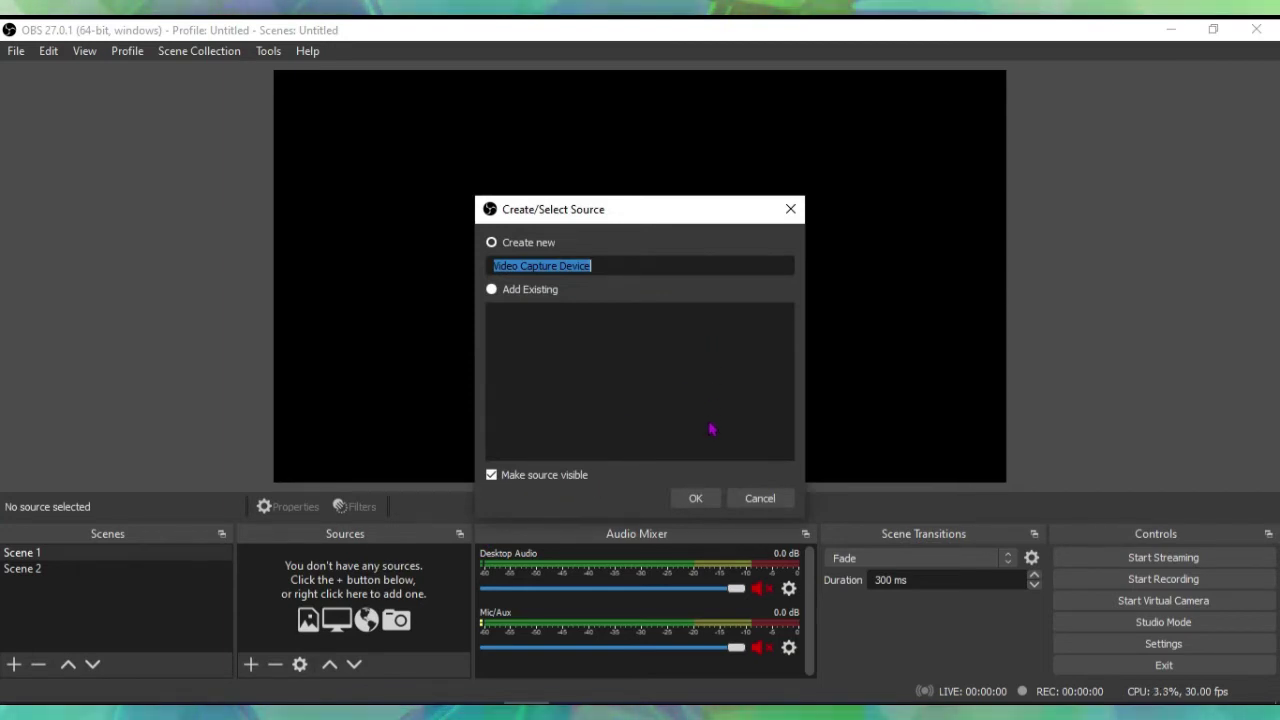
click(694, 495)
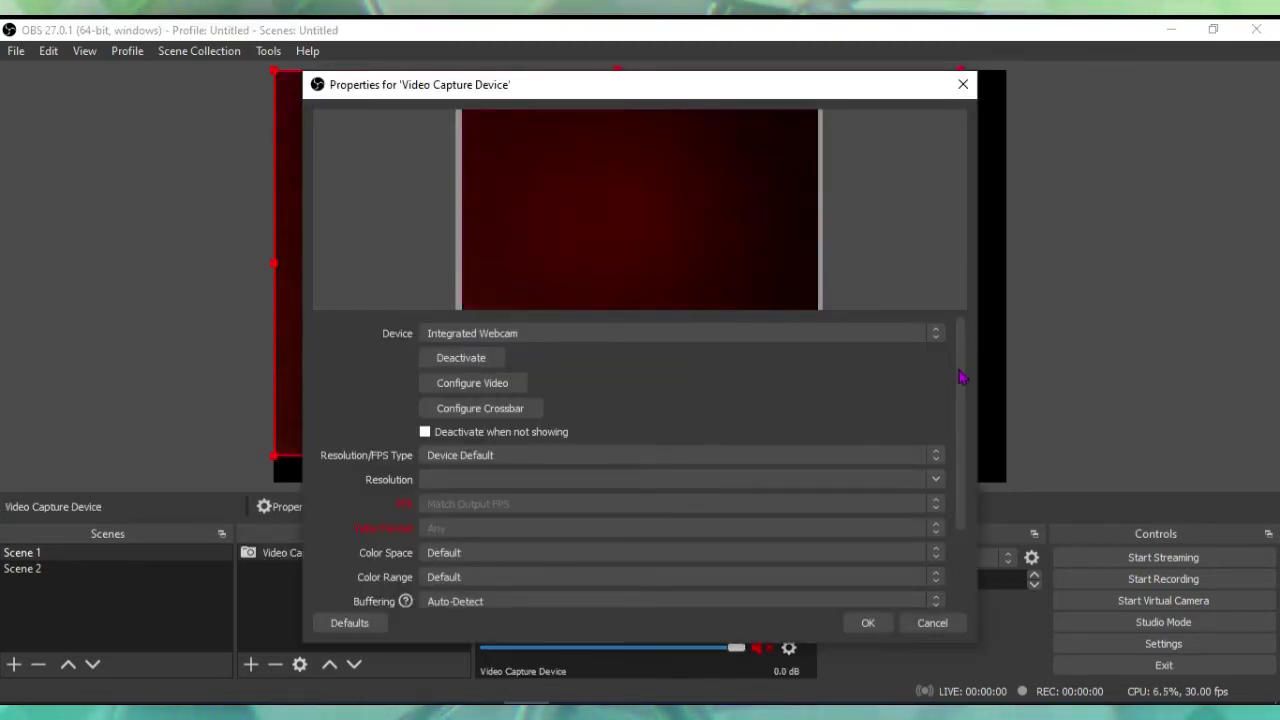
Step: Set the video capture source's device to OBS Virtual Camera
click(686, 333)
click(686, 361)
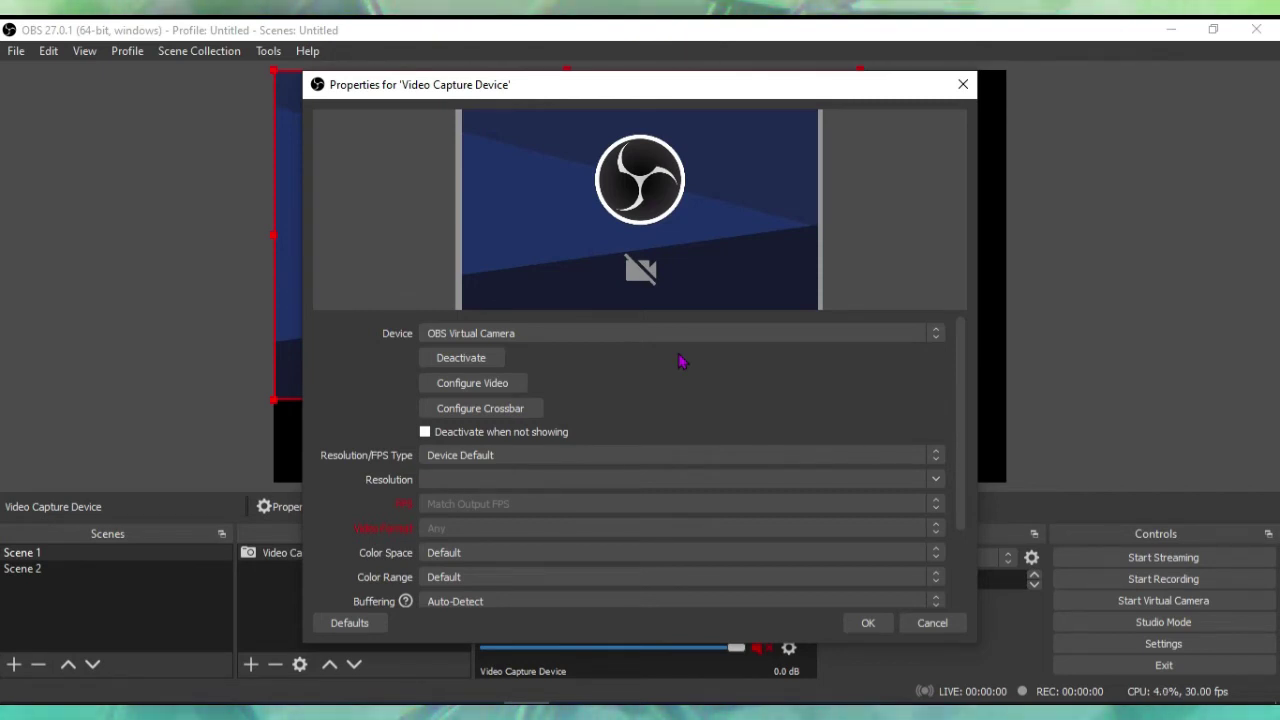
click(664, 335)
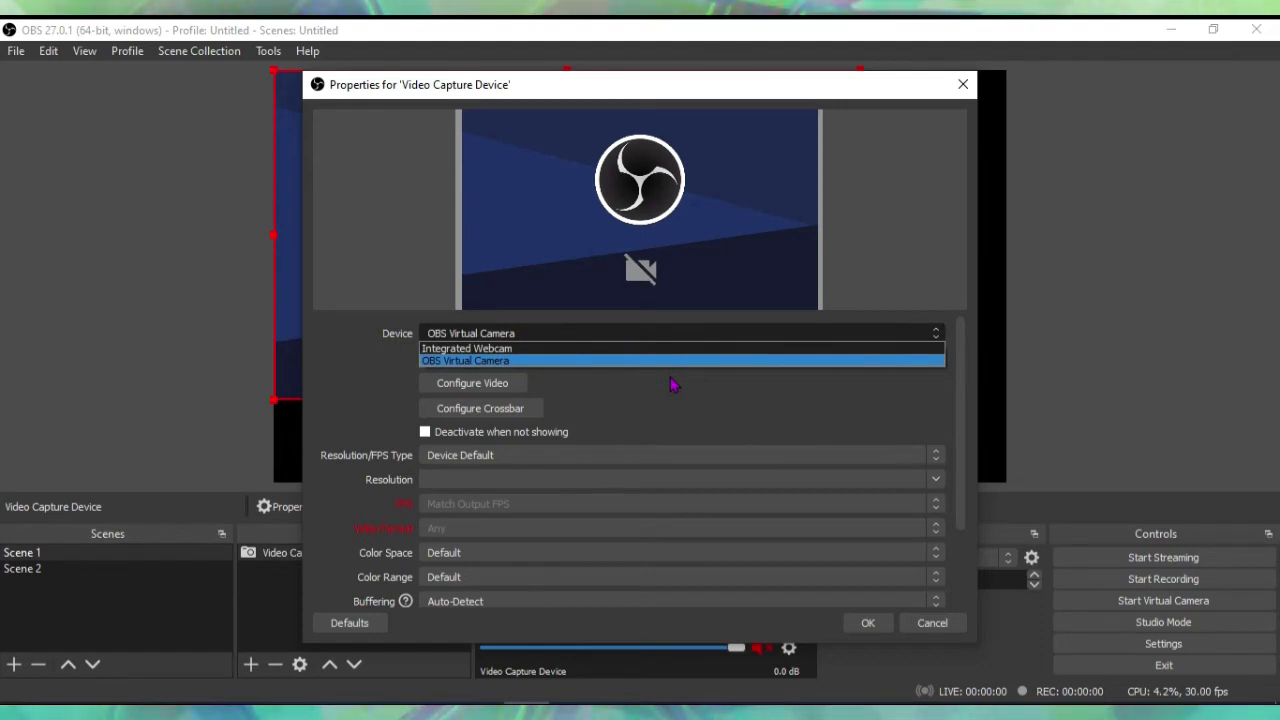
click(672, 385)
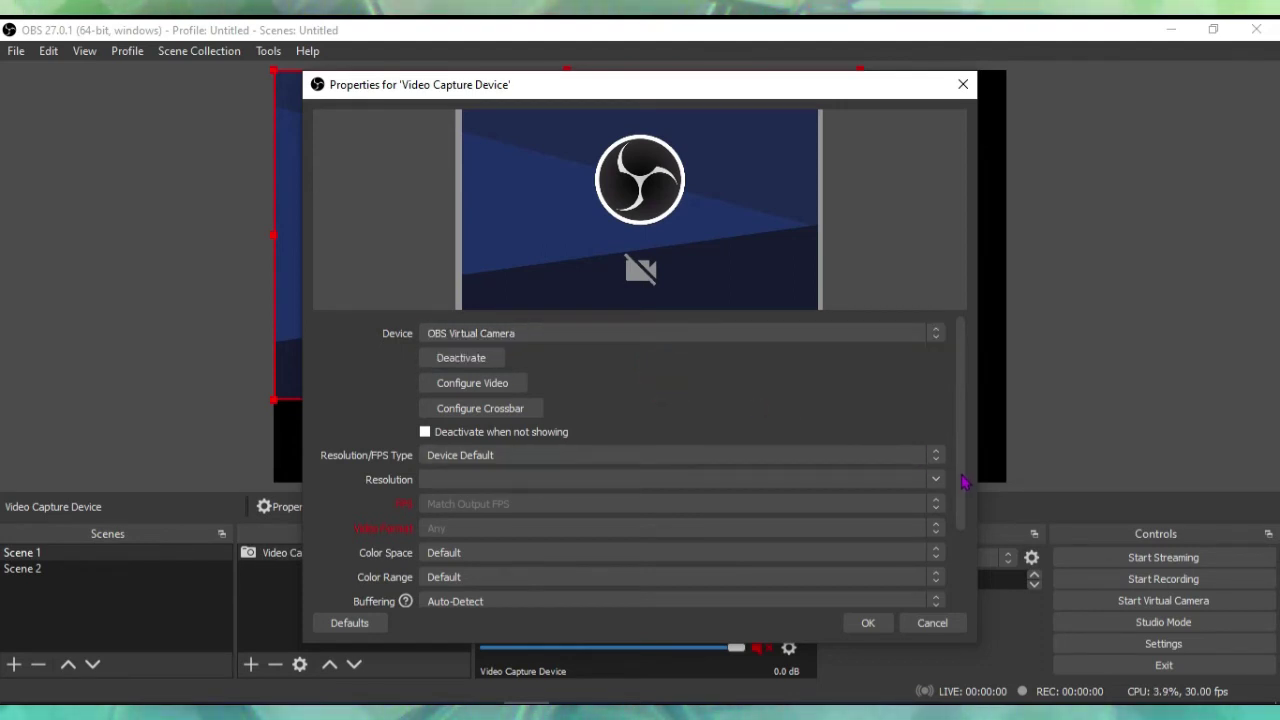
Step: Open the Color Space options in the video capture device's properties
drag(963, 469, 970, 560)
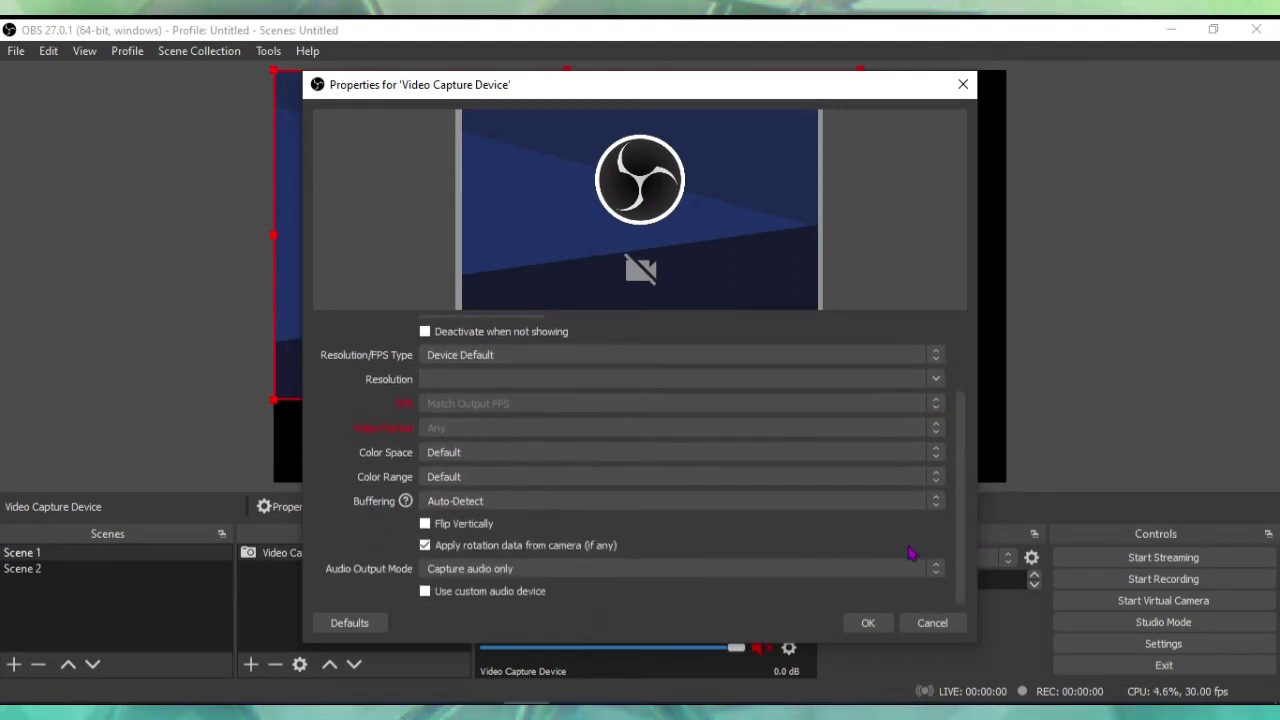
click(582, 457)
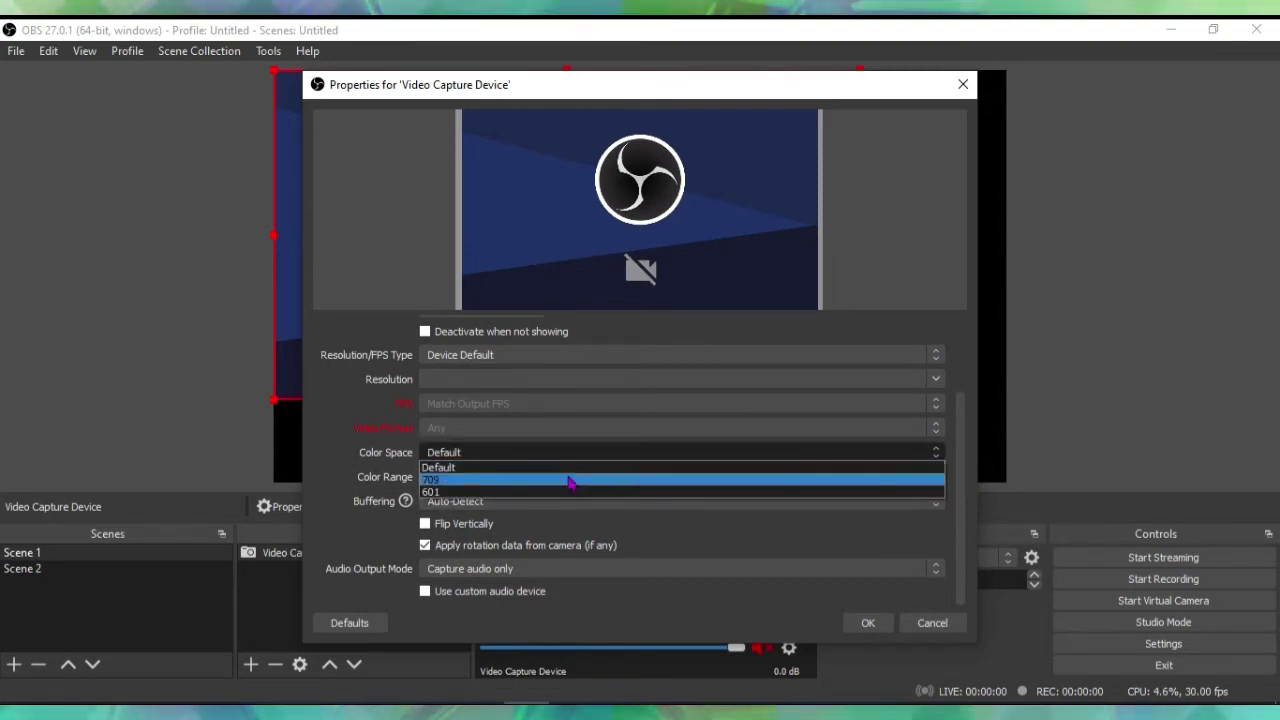